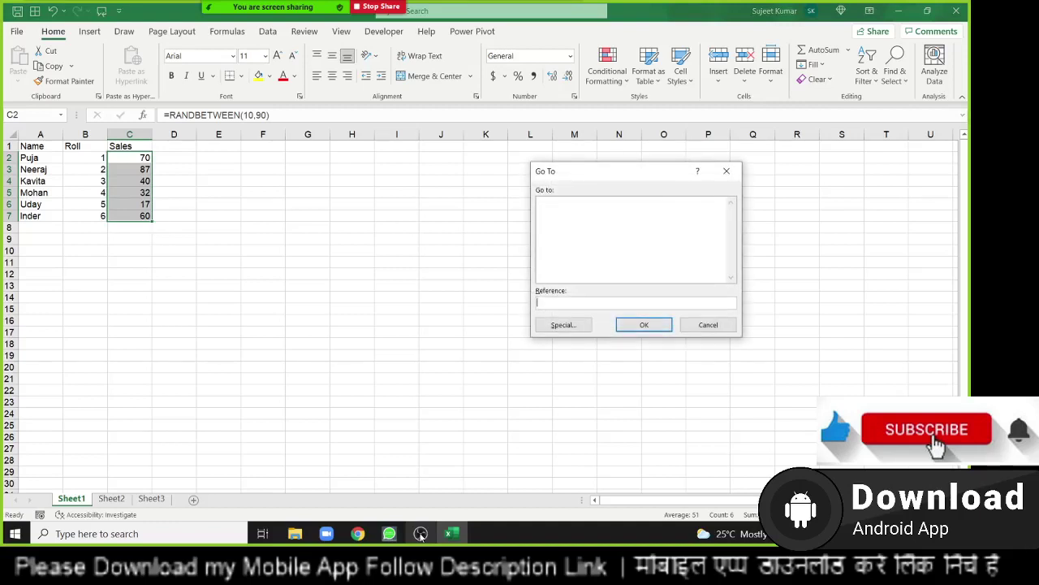
Give the Name/Roll/Sales table A1:C7 a yellow fill and All Borders, then copy it.
key(Escape)
click(263, 298)
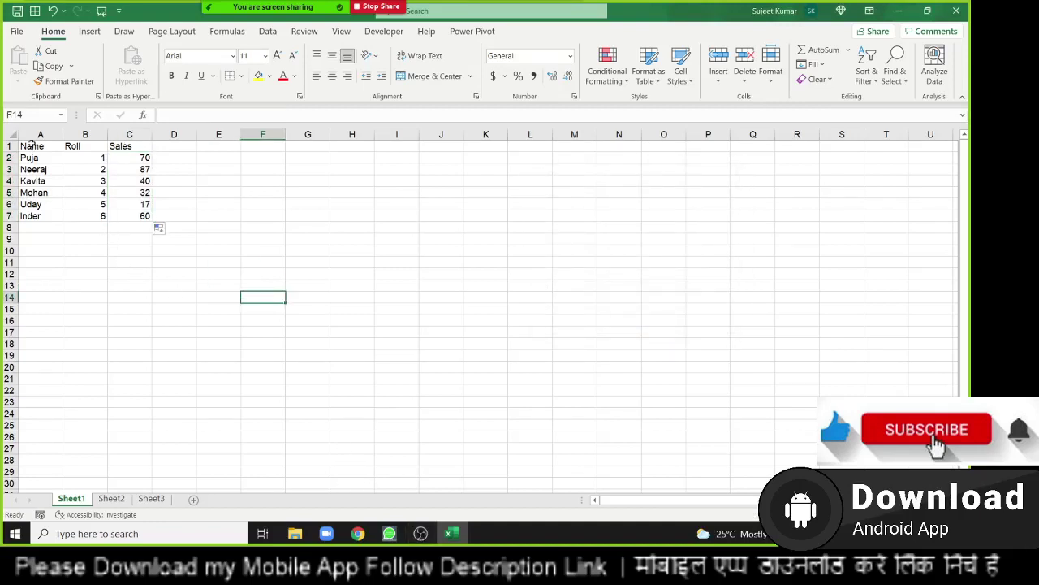
drag(33, 146, 143, 216)
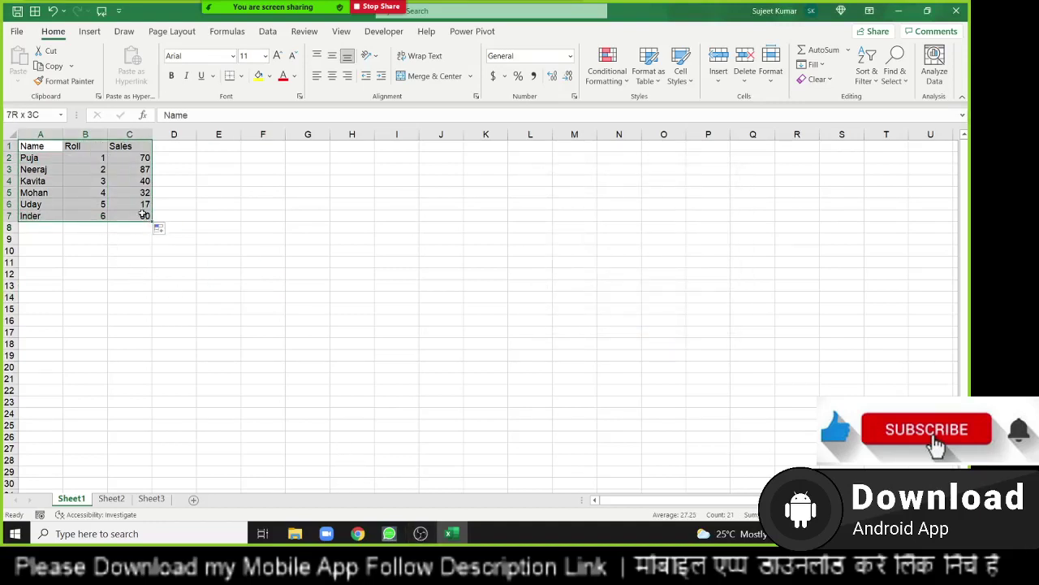
click(260, 76)
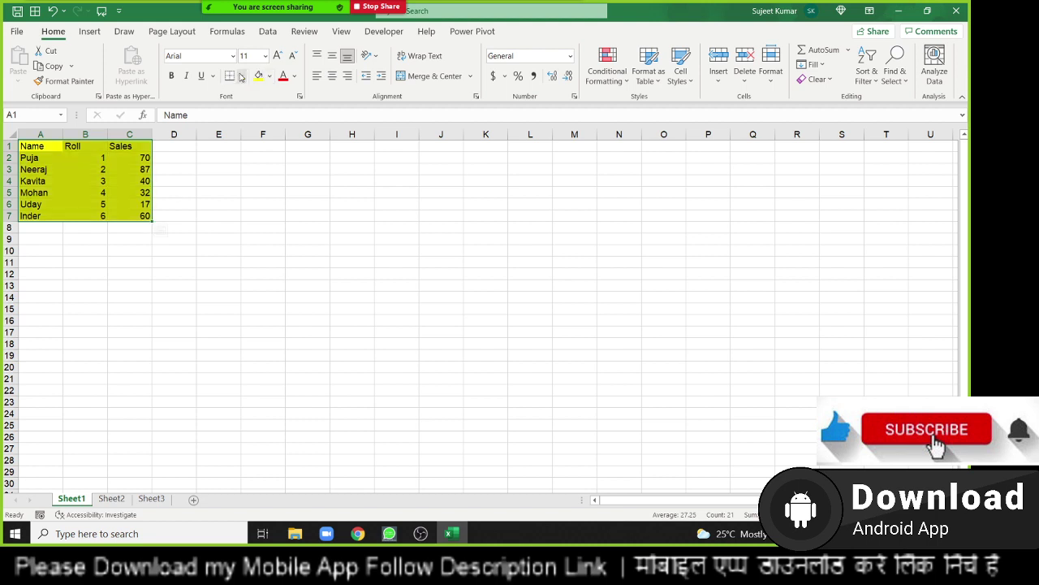
click(241, 76)
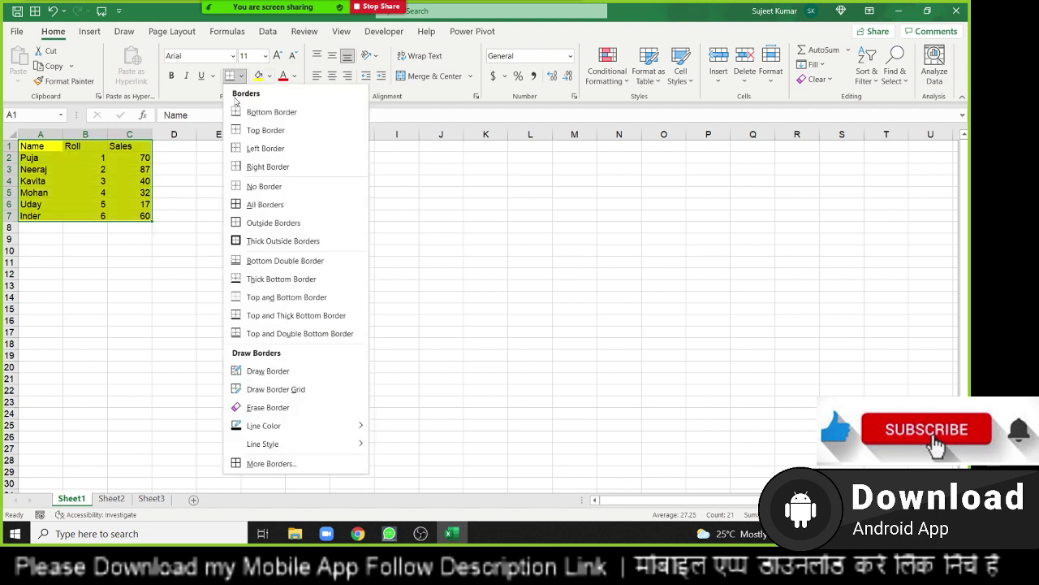
click(261, 203)
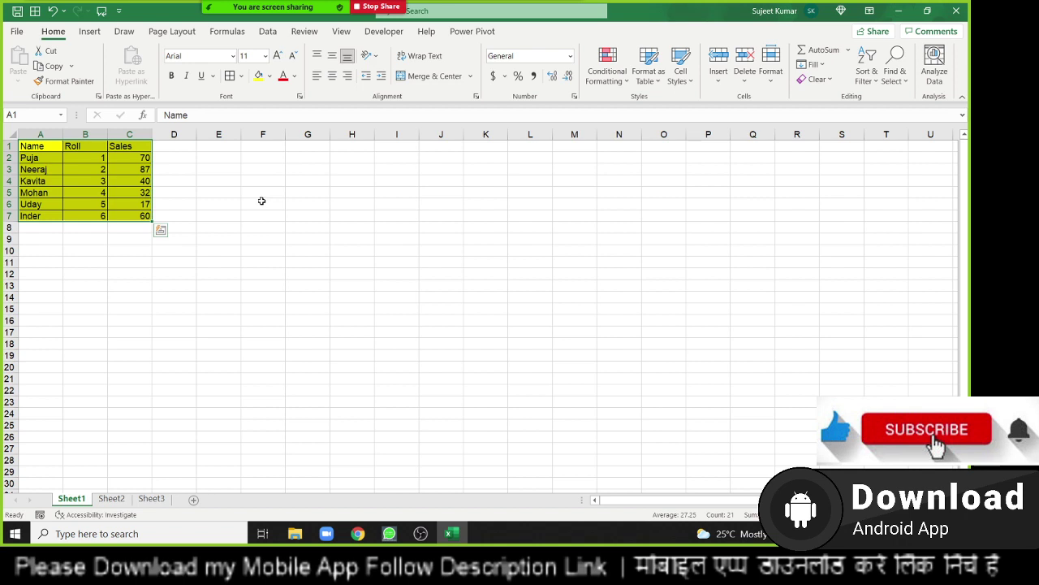
key(ctrl+c)
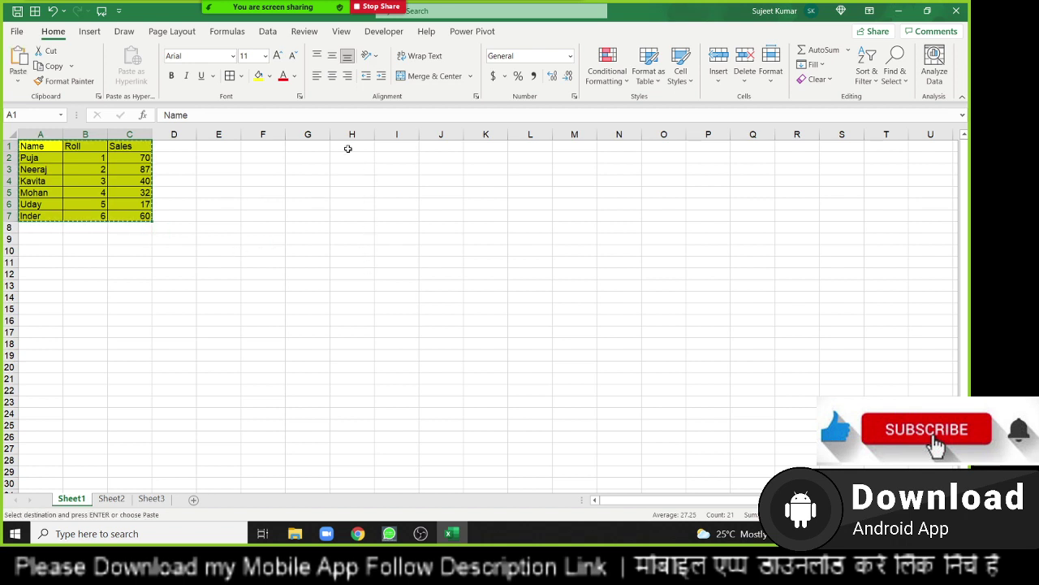
click(349, 148)
key(ctrl+v)
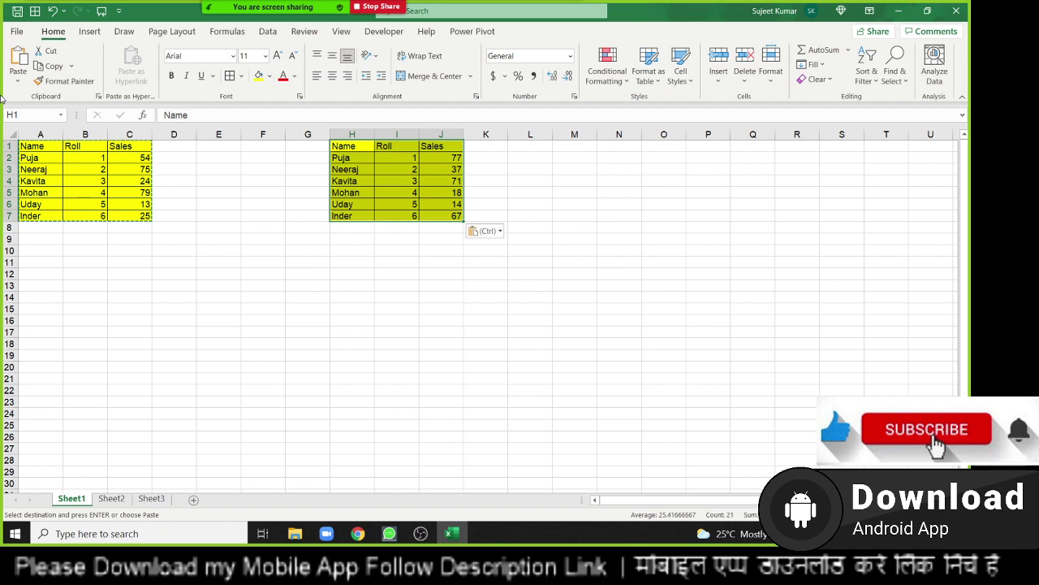
key(ctrl+z)
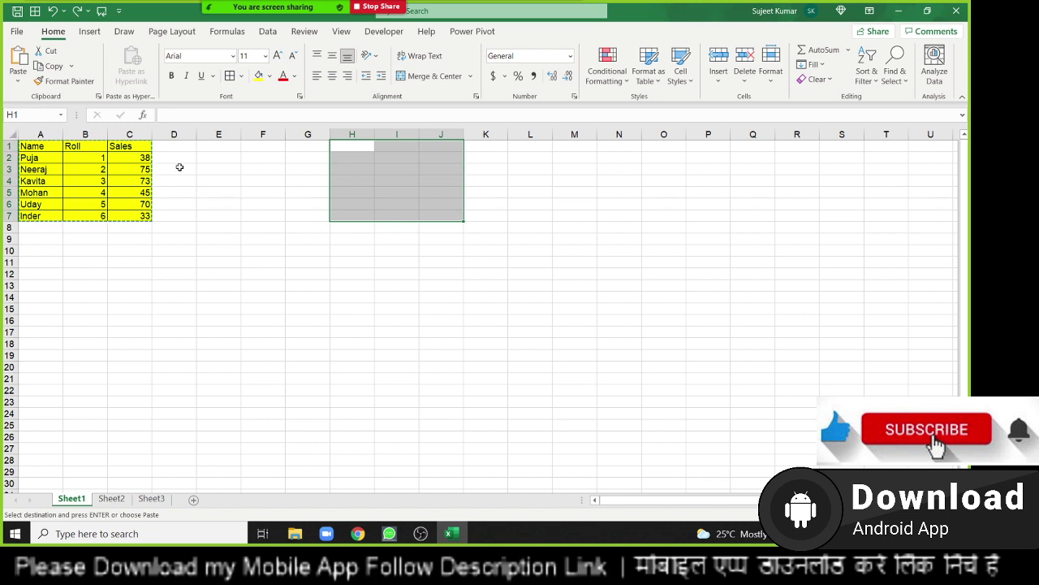
click(366, 144)
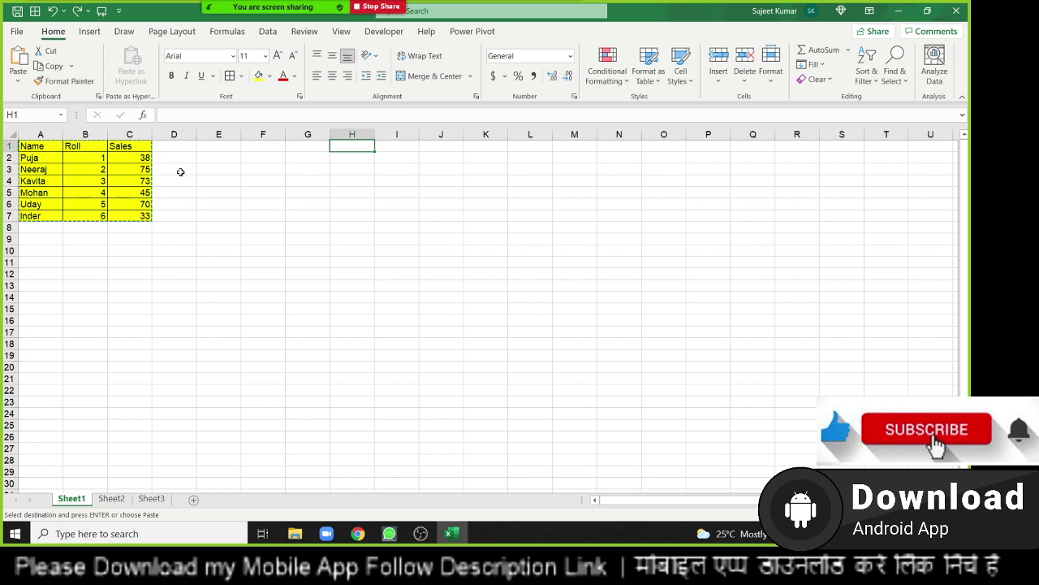
Paste the copied table into H1:J7 with Paste Special set to Formulas only.
click(18, 81)
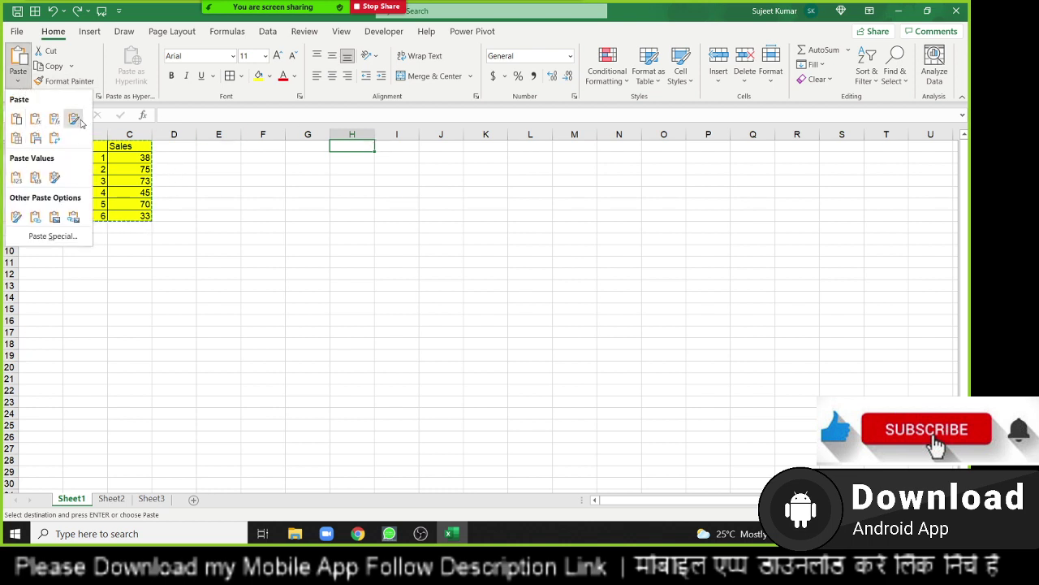
click(51, 236)
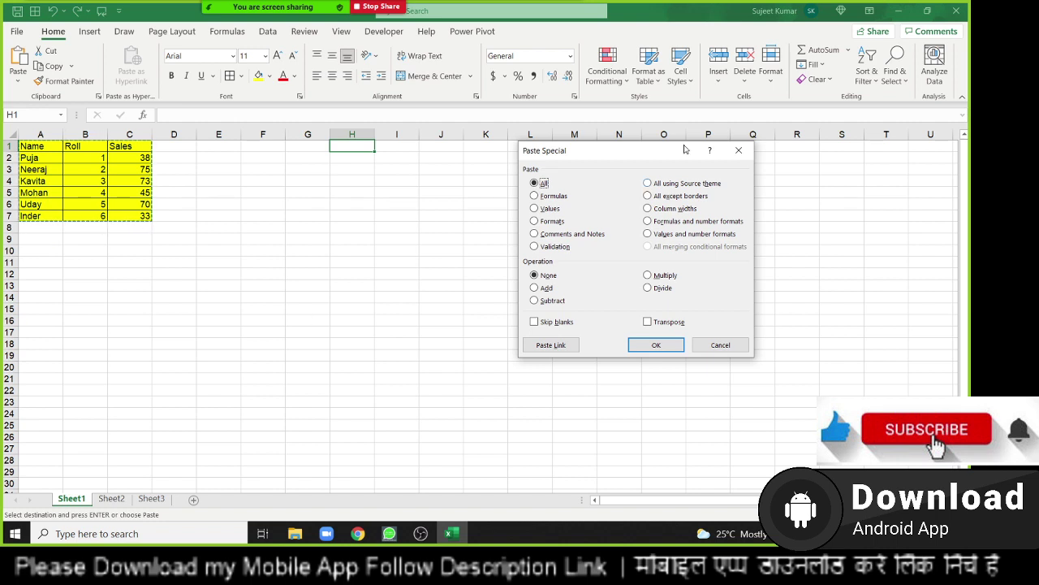
drag(628, 157, 519, 193)
click(427, 232)
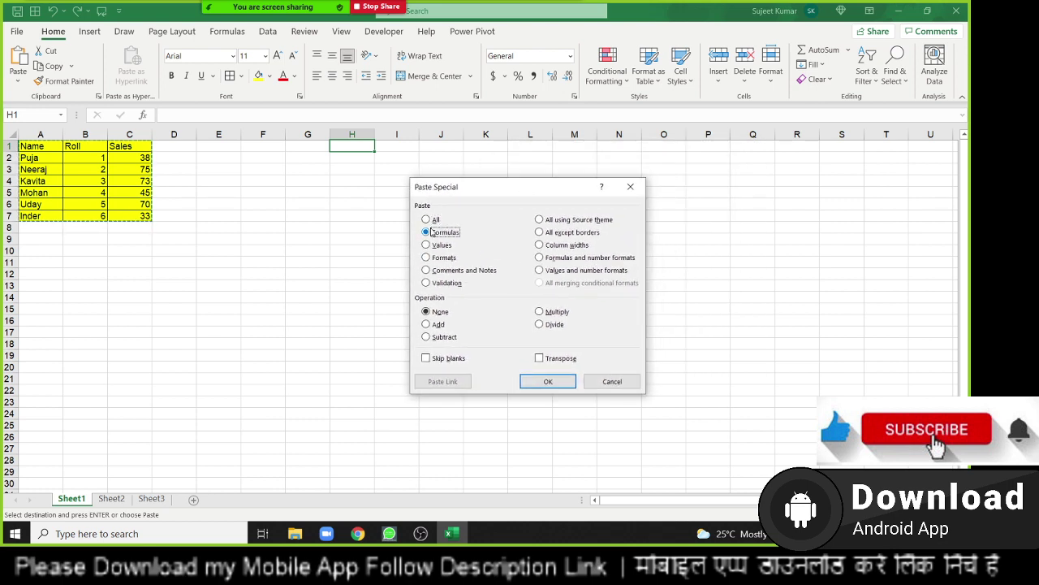
click(542, 385)
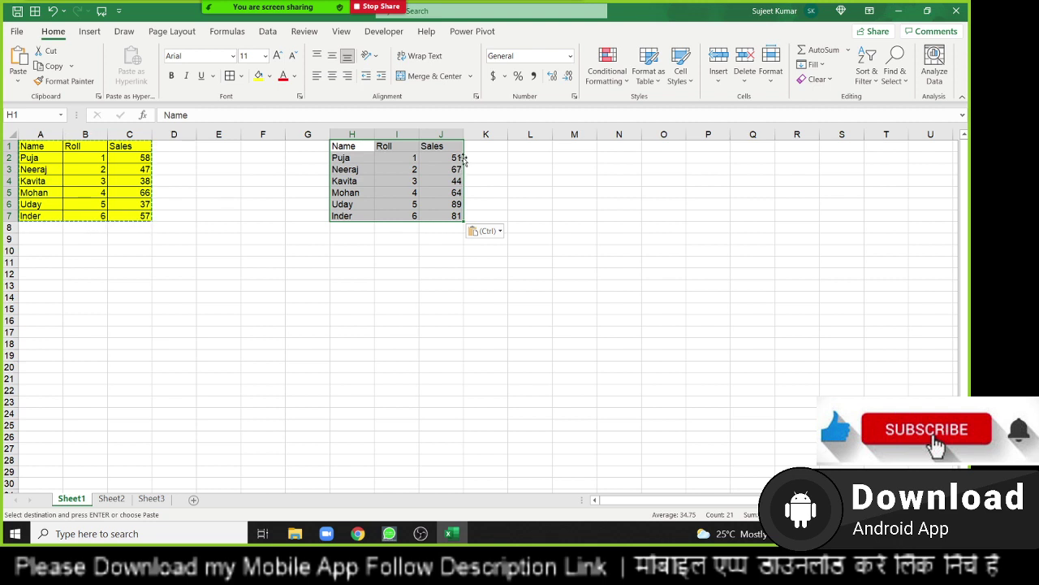
Inspect the formulas in H3, B3, I3, I5, B4 and J4 across both tables.
click(341, 169)
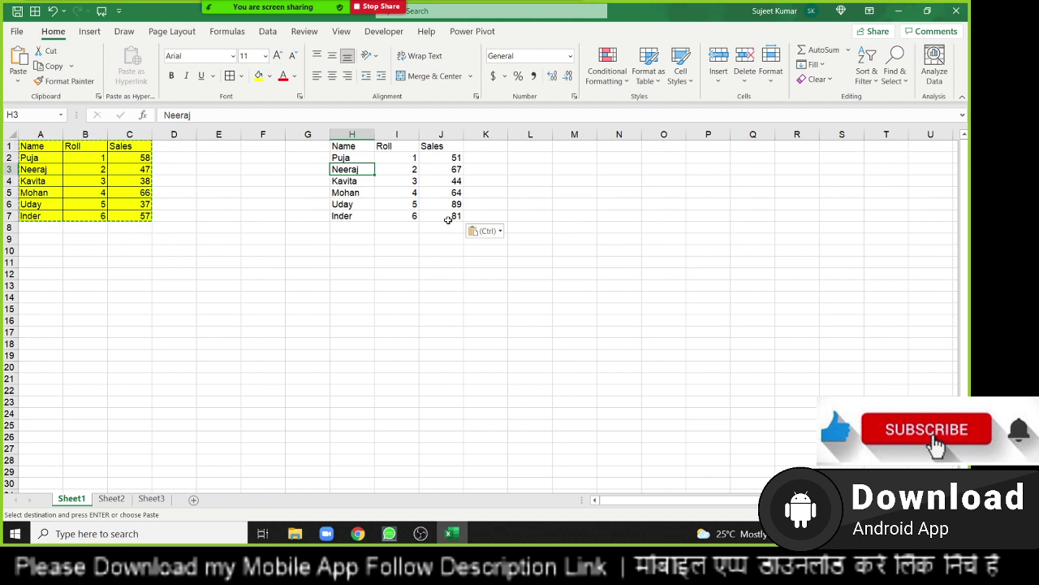
click(89, 168)
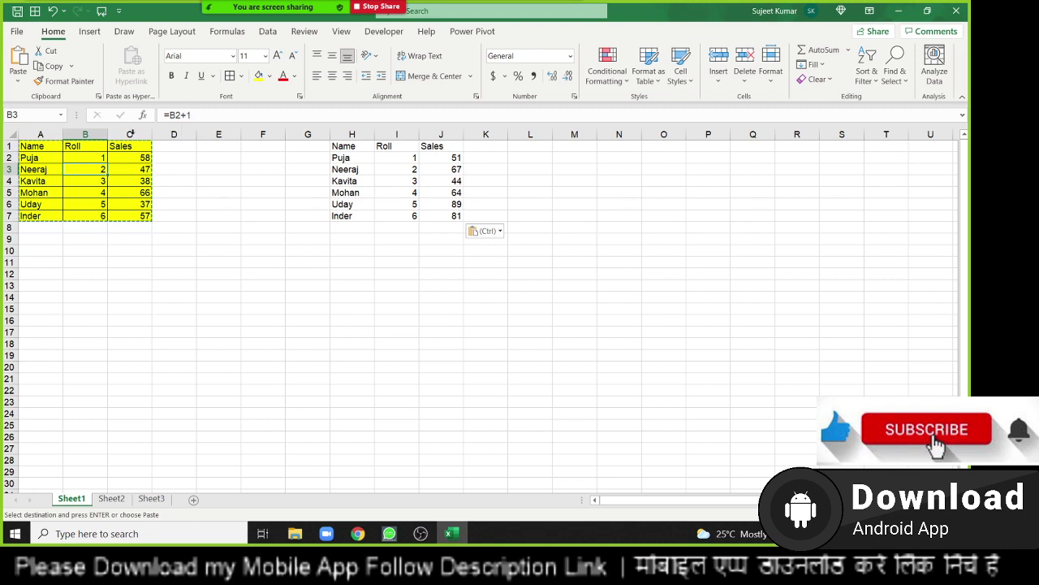
click(406, 170)
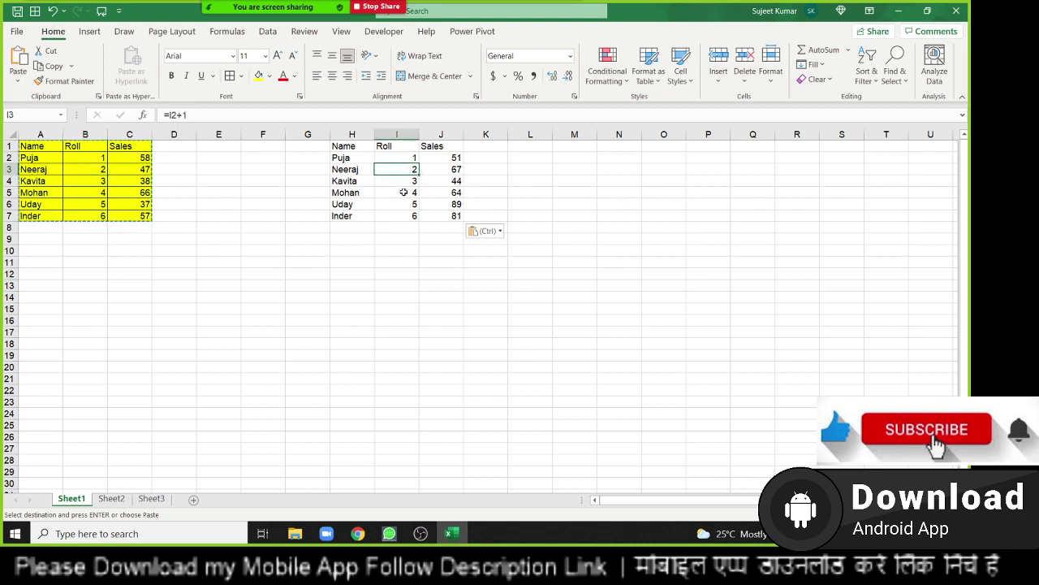
click(404, 193)
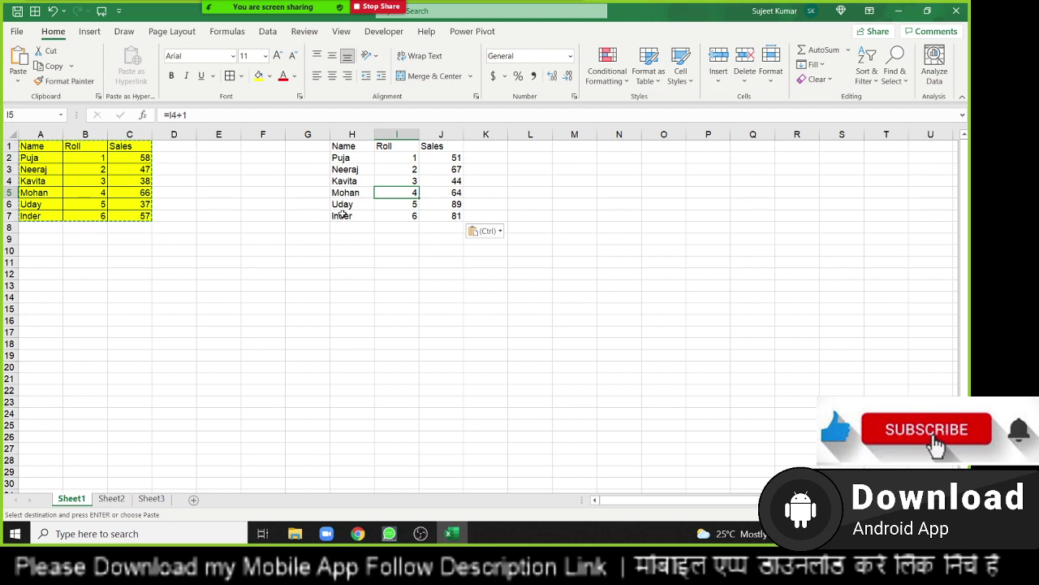
click(93, 180)
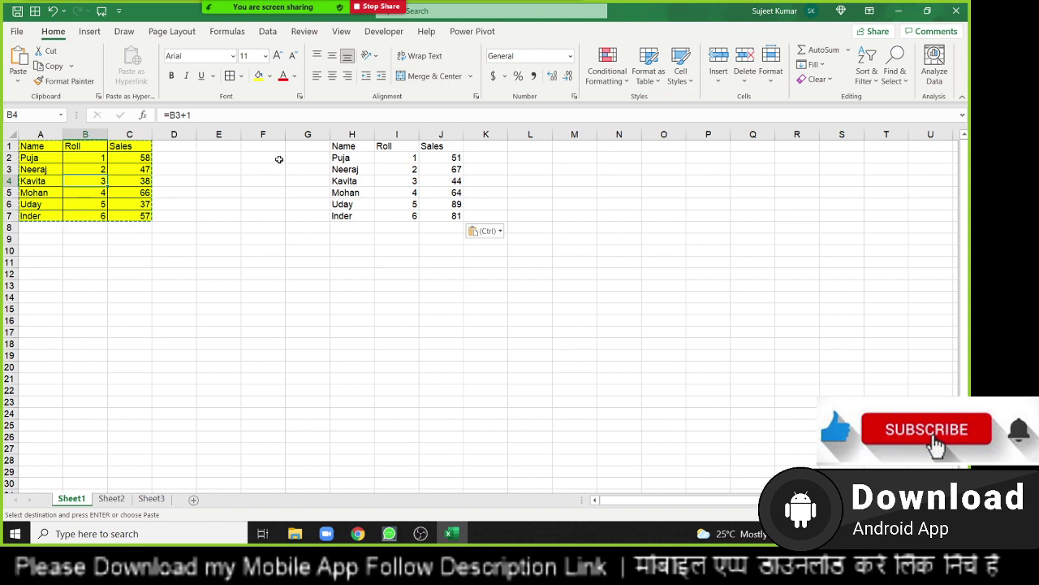
click(359, 261)
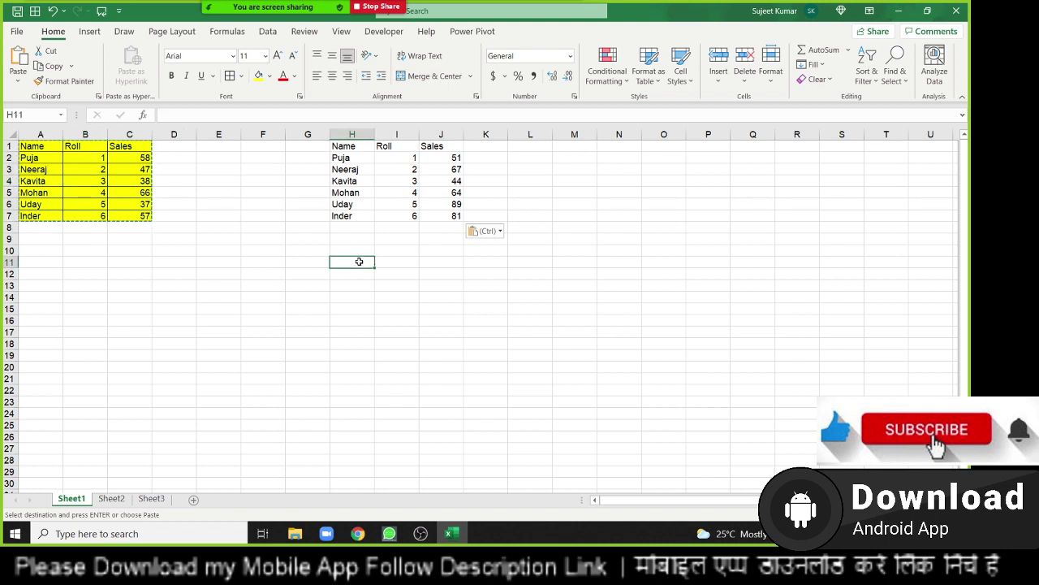
click(436, 182)
Cancel the pending copy marquee and leave cell L4 empty.
click(532, 192)
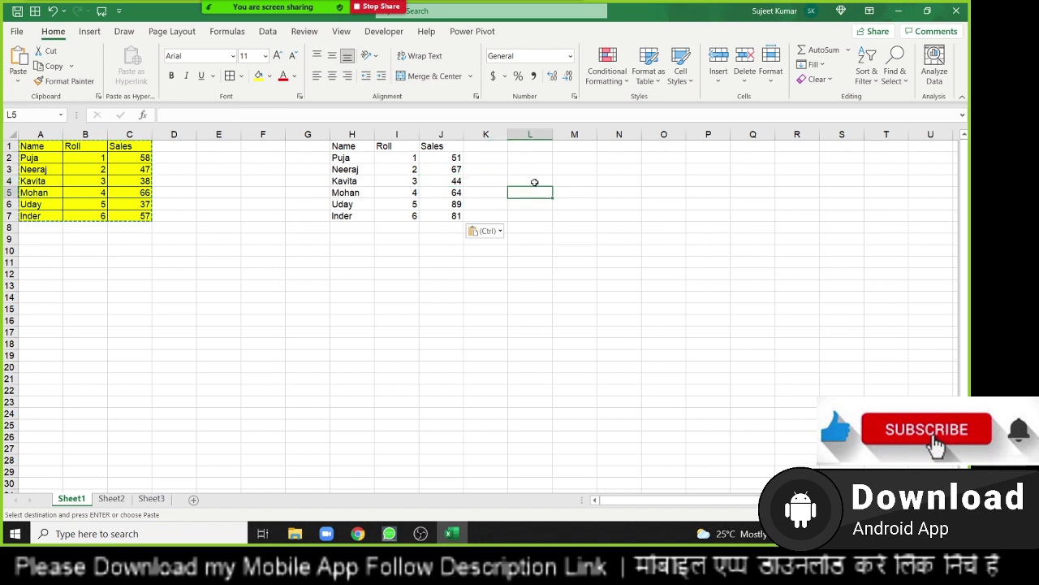
key(Escape)
click(497, 214)
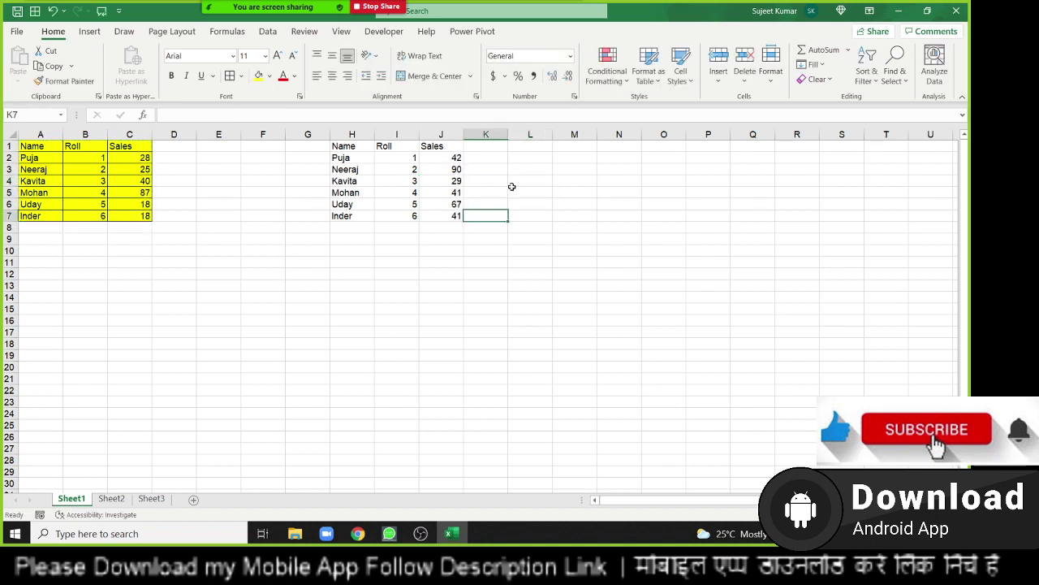
double_click(516, 181)
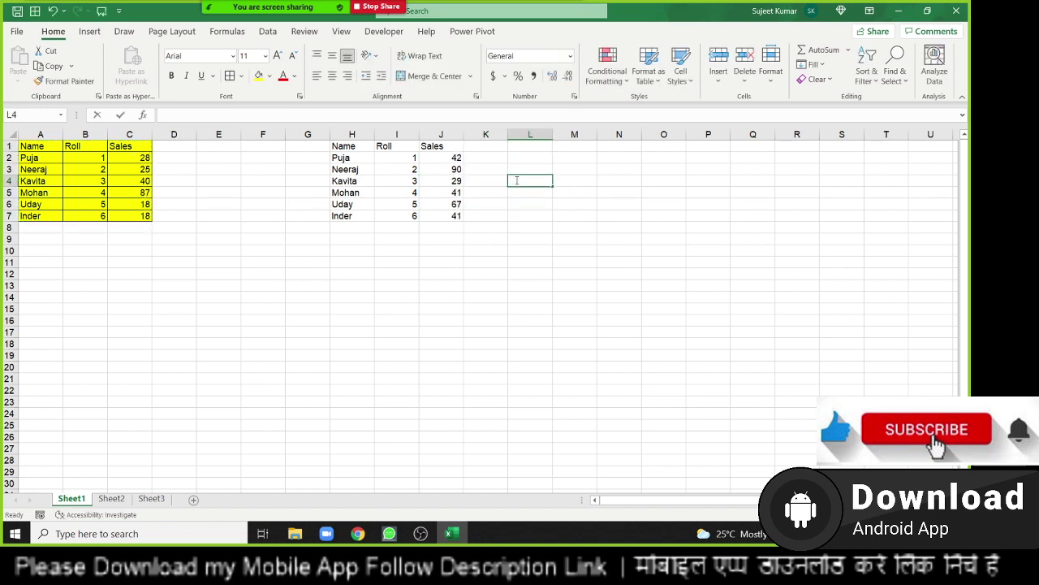
click(524, 233)
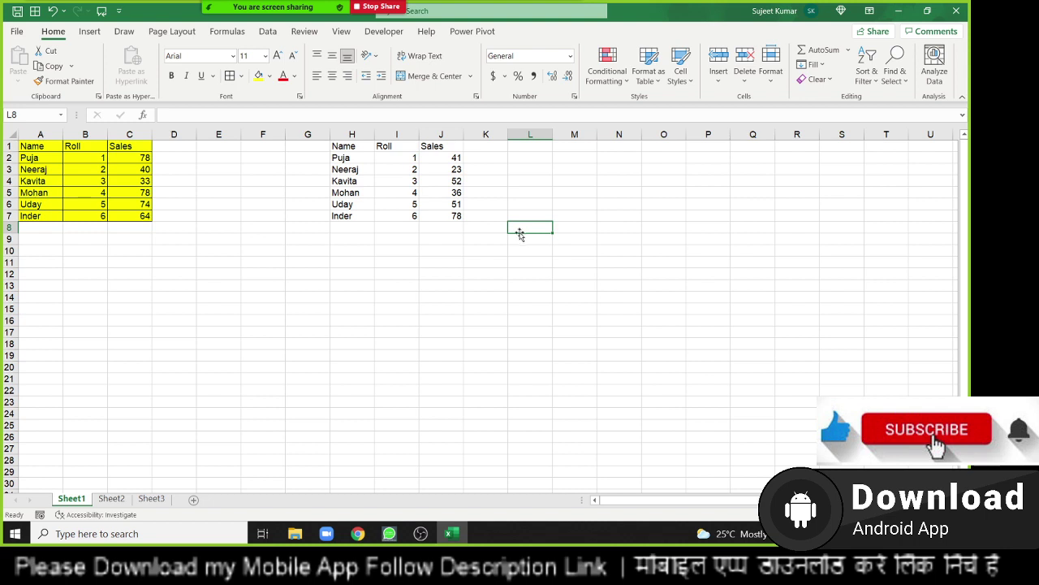
Copy A1:C7 and paste it at H12 using Paste Special > Values.
drag(43, 148, 120, 212)
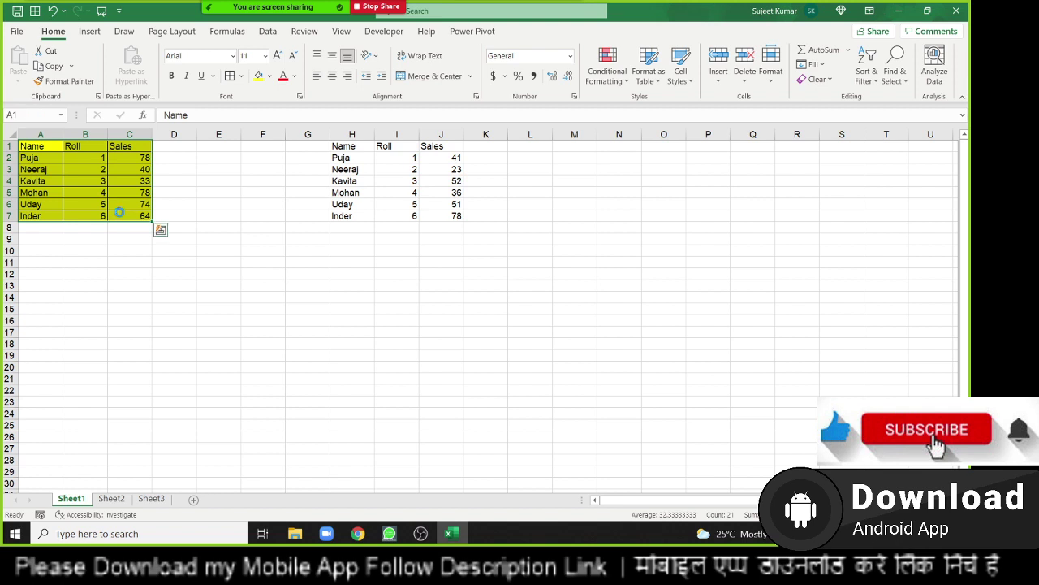
key(ctrl+c)
right_click(352, 273)
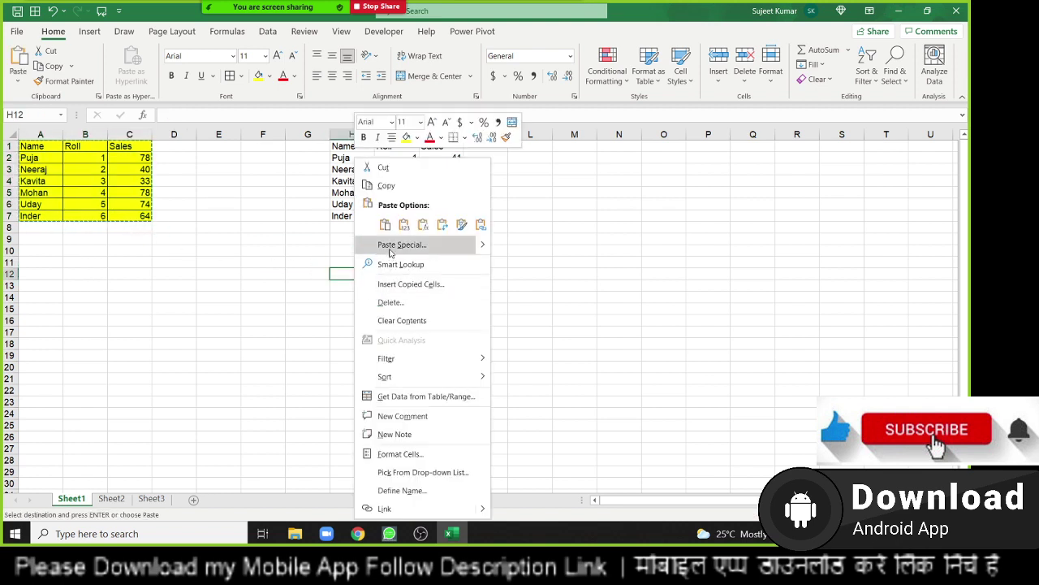
click(390, 247)
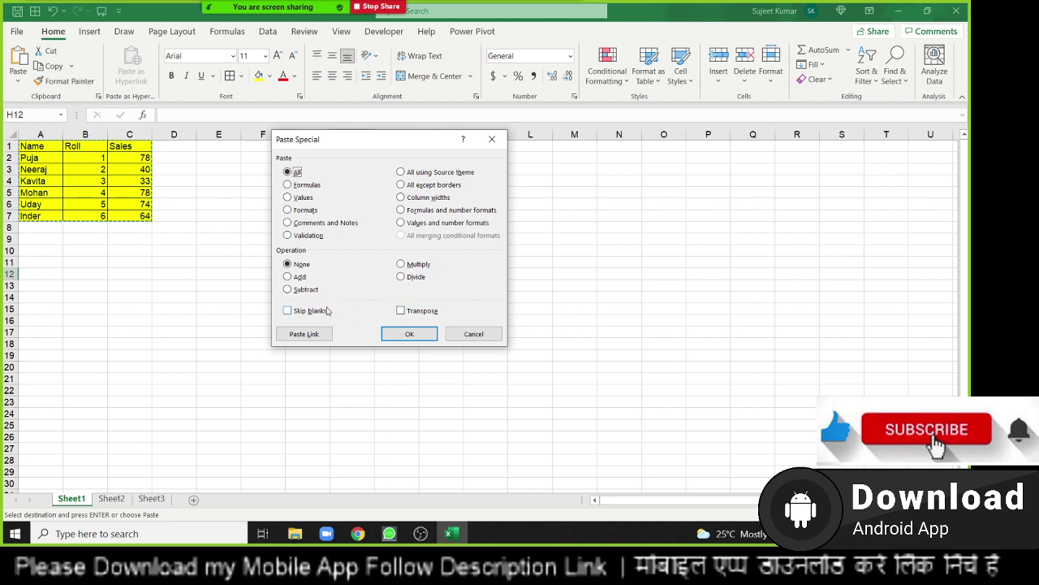
click(294, 198)
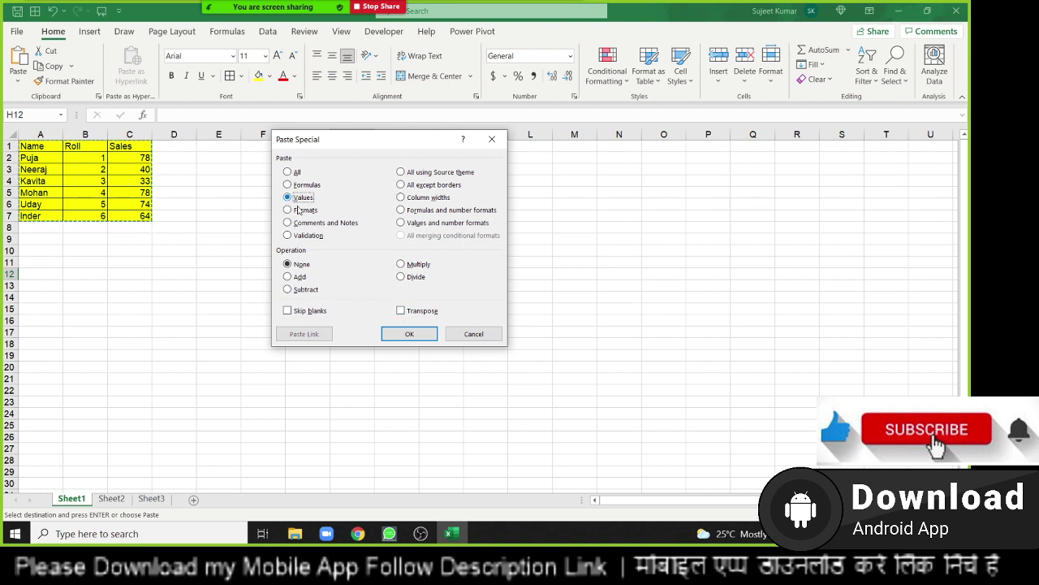
click(419, 333)
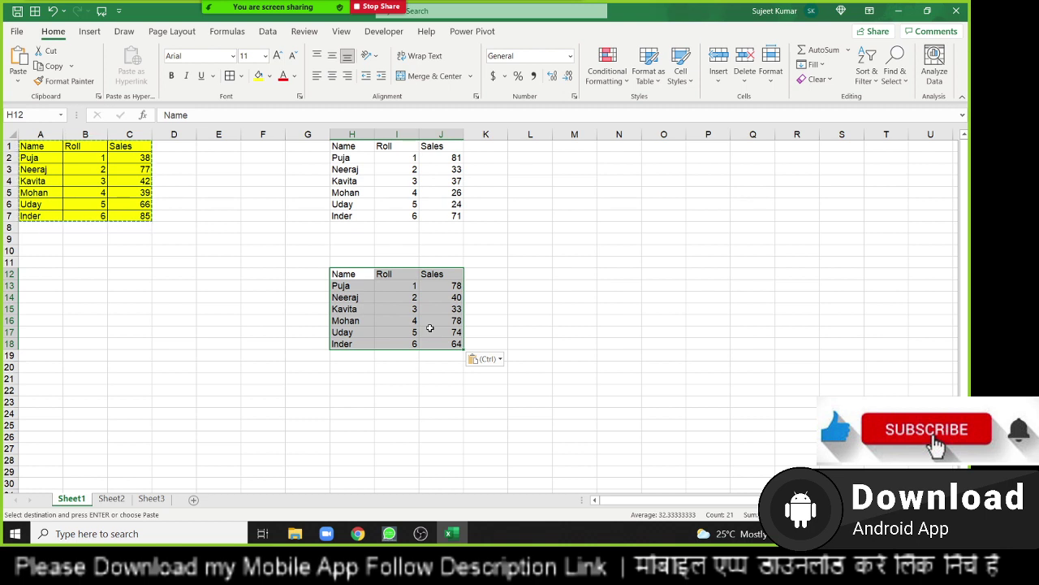
key(Down)
Copy the Sales cells J2:J7 and paste them back onto themselves as Paste Values.
key(Up)
key(Up)
key(Up)
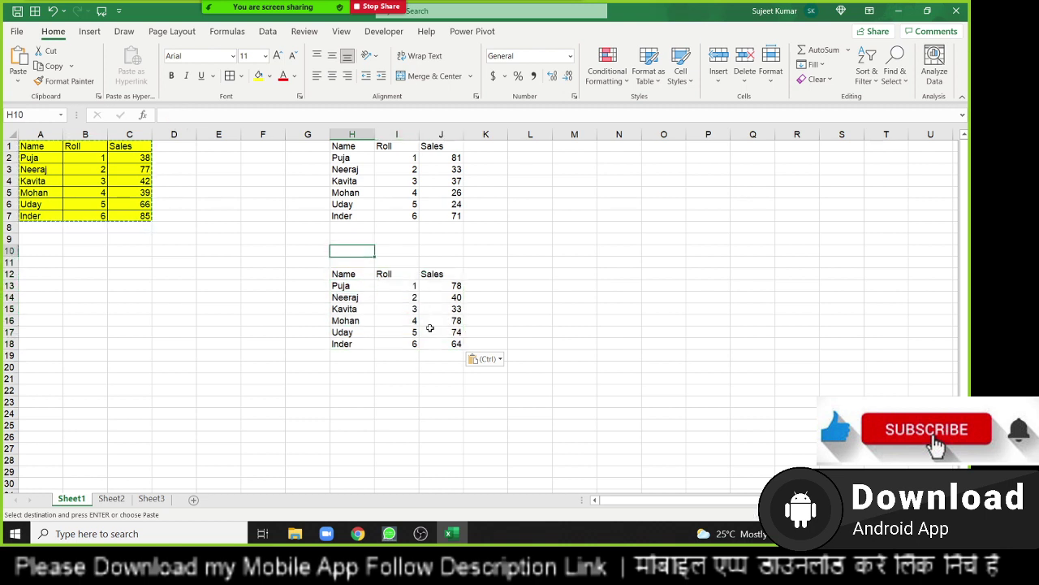
key(Up)
key(Up)
key(Up)
key(Up)
key(Up)
key(Up)
key(Right)
key(Right)
key(Down)
key(Down)
key(Down)
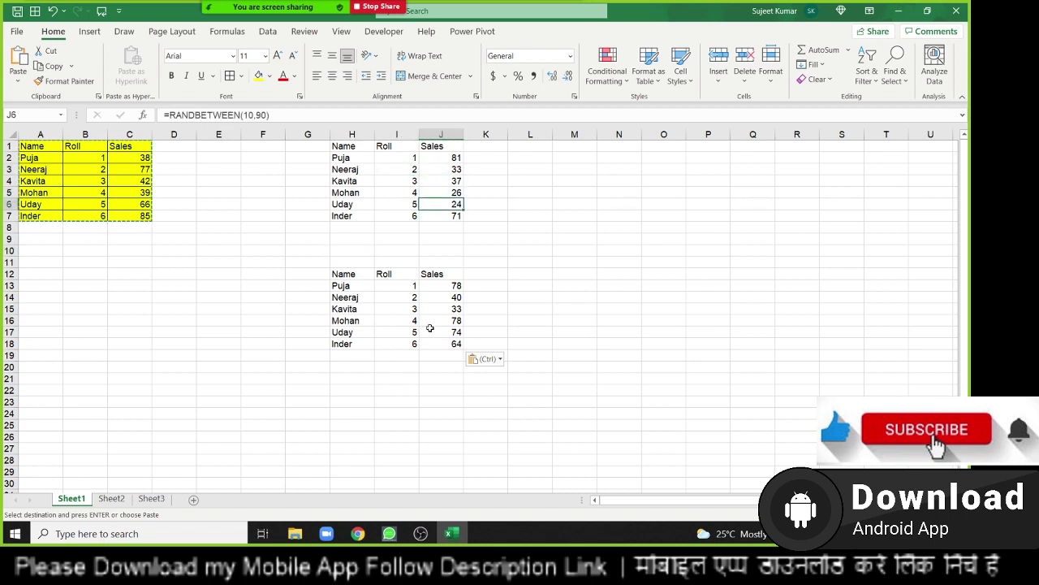
key(Down)
key(Up)
key(Up)
key(Up)
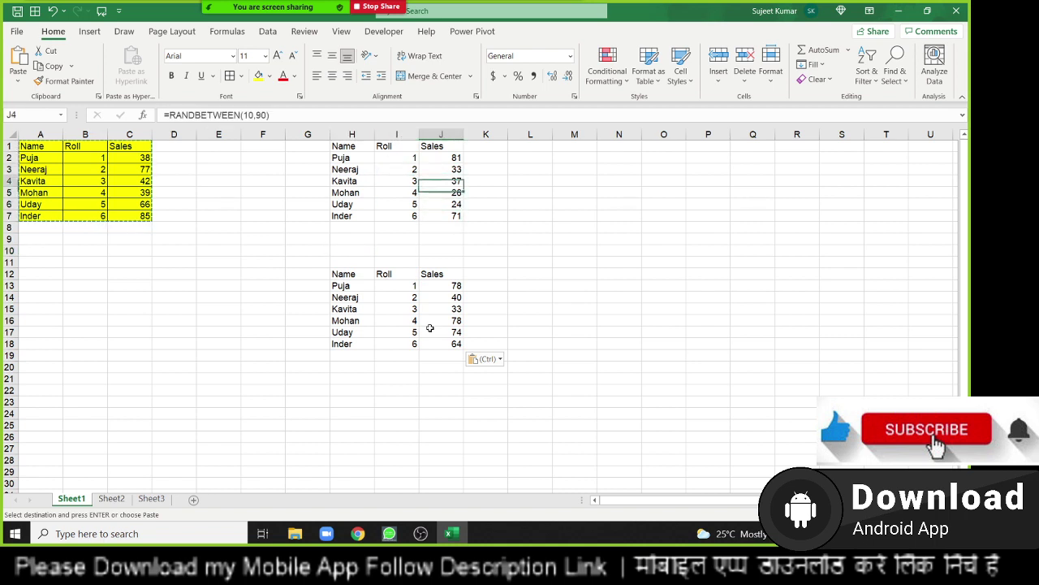
key(Up)
key(Up)
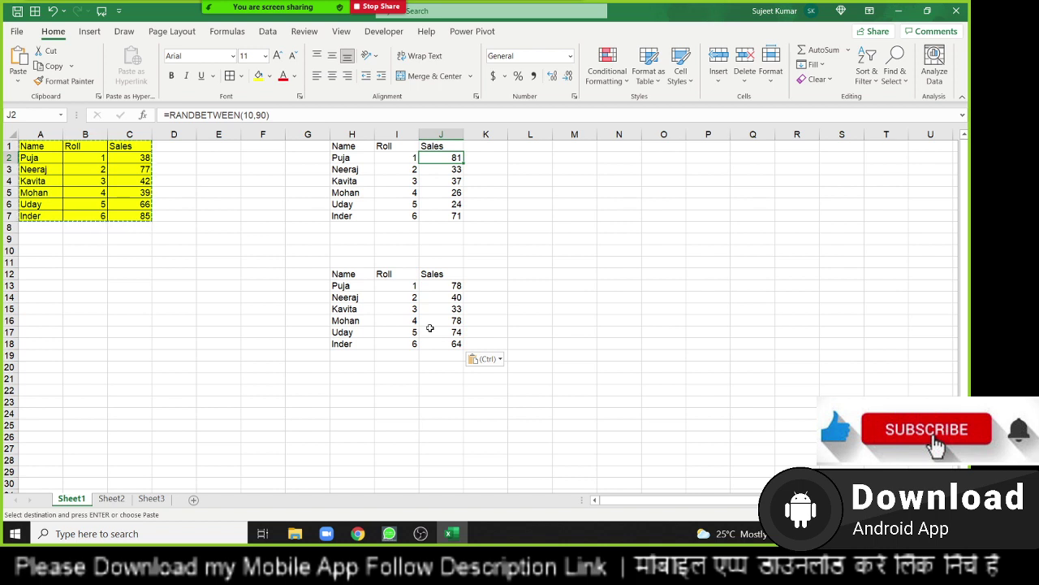
key(ctrl+shift+Down)
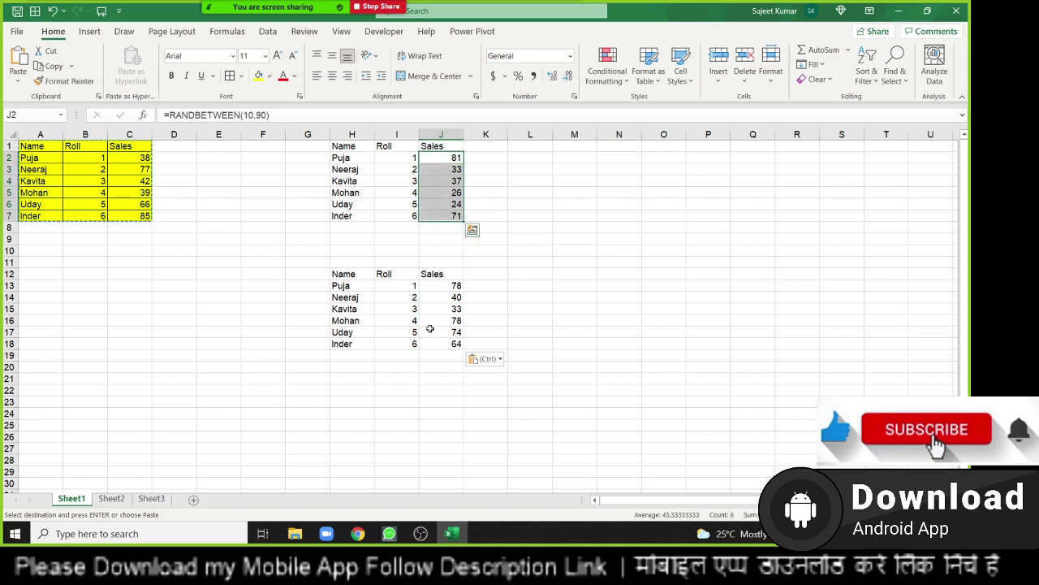
key(ctrl+c)
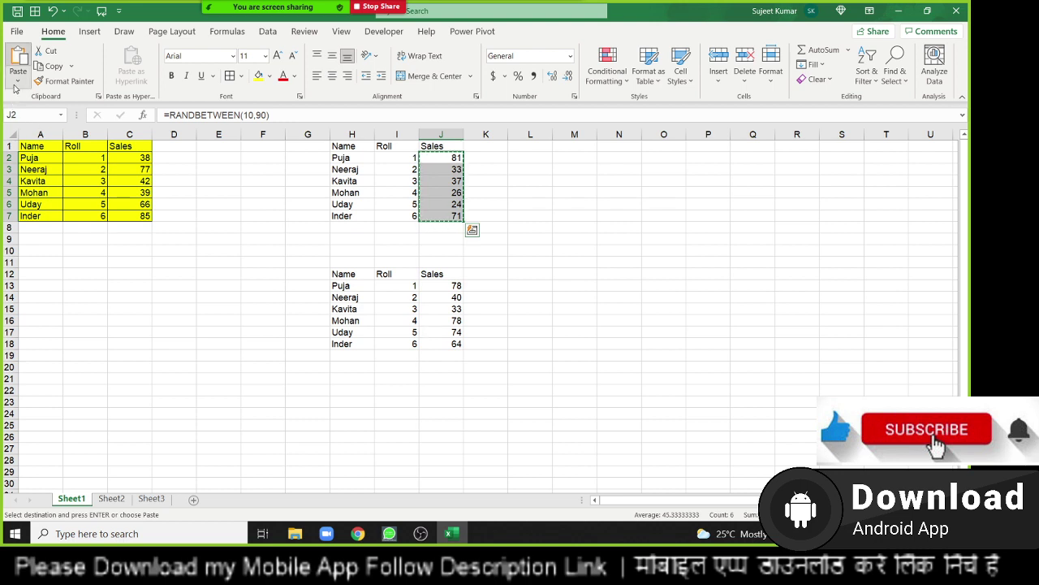
click(18, 77)
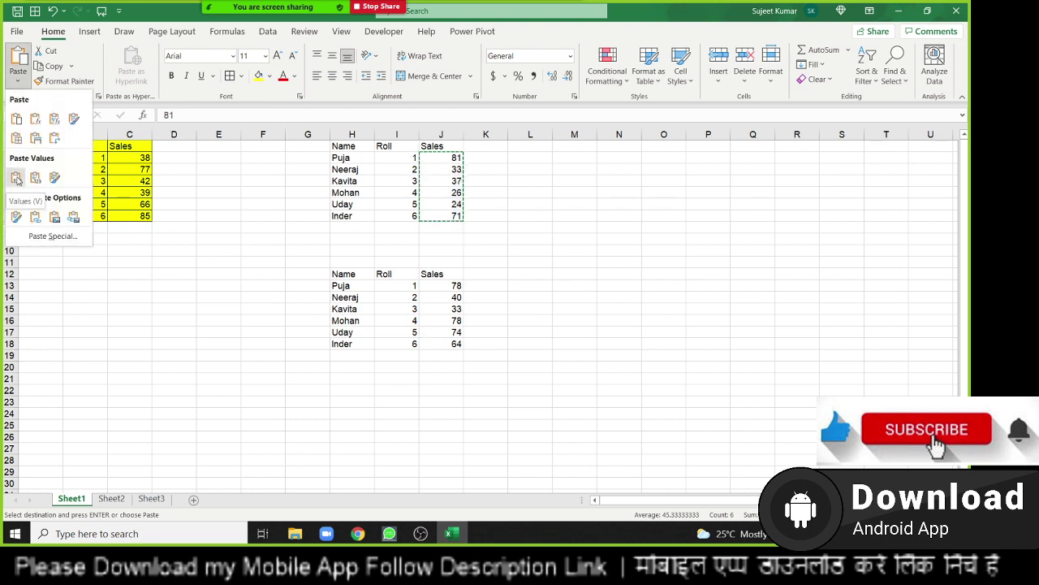
click(16, 179)
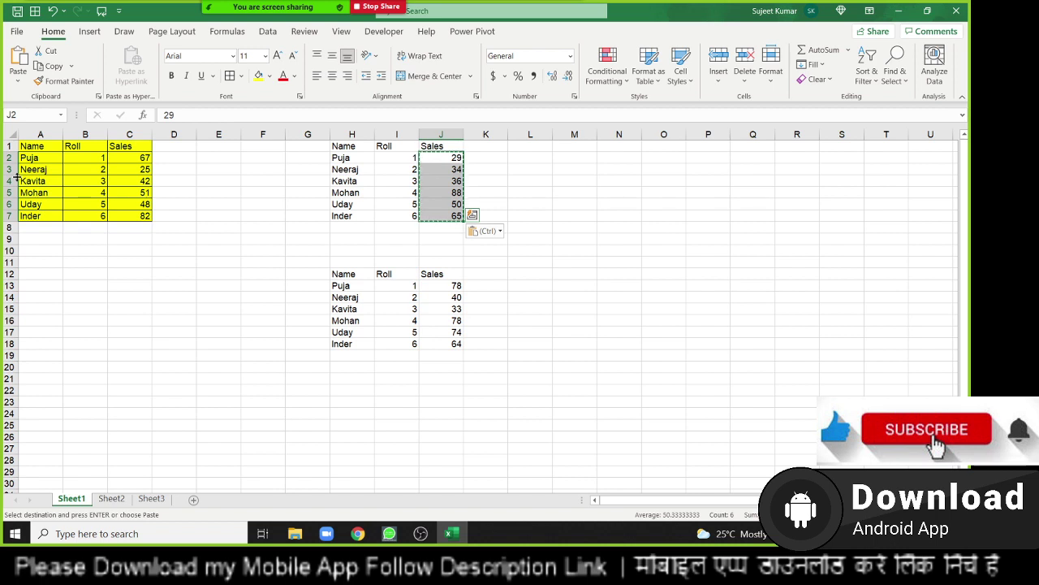
Open the pinned '5.Dashboard - Sales Performance' workbook from File > Open.
click(14, 30)
scroll(314, 374, down, 2)
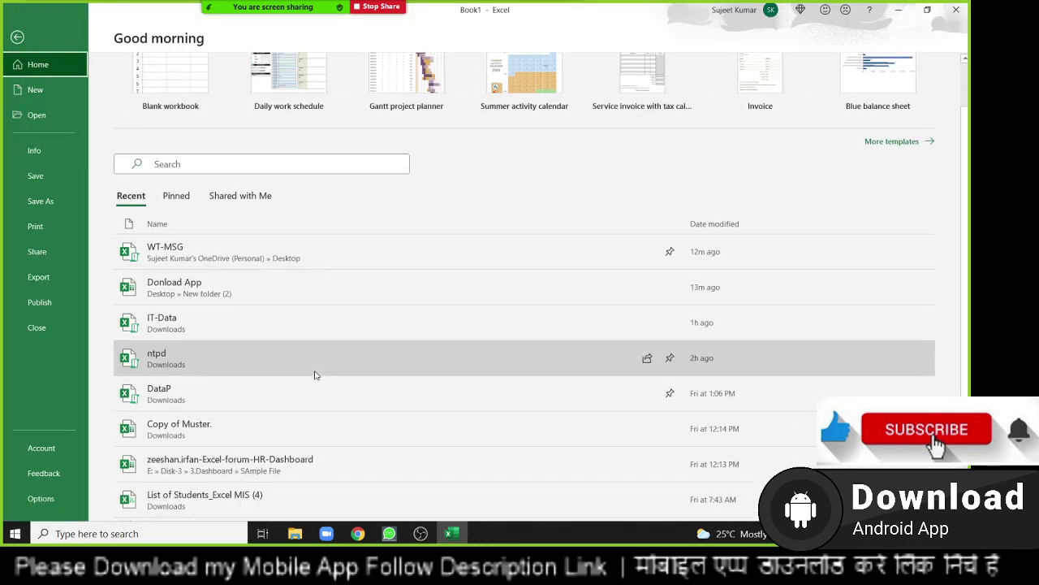
scroll(313, 380, down, 2)
scroll(322, 390, down, 1)
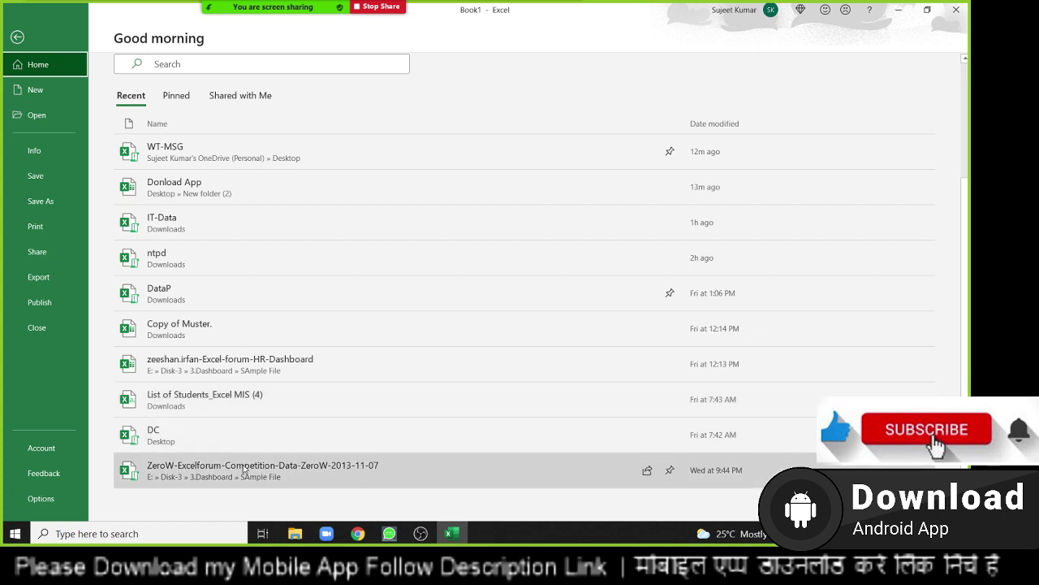
click(47, 115)
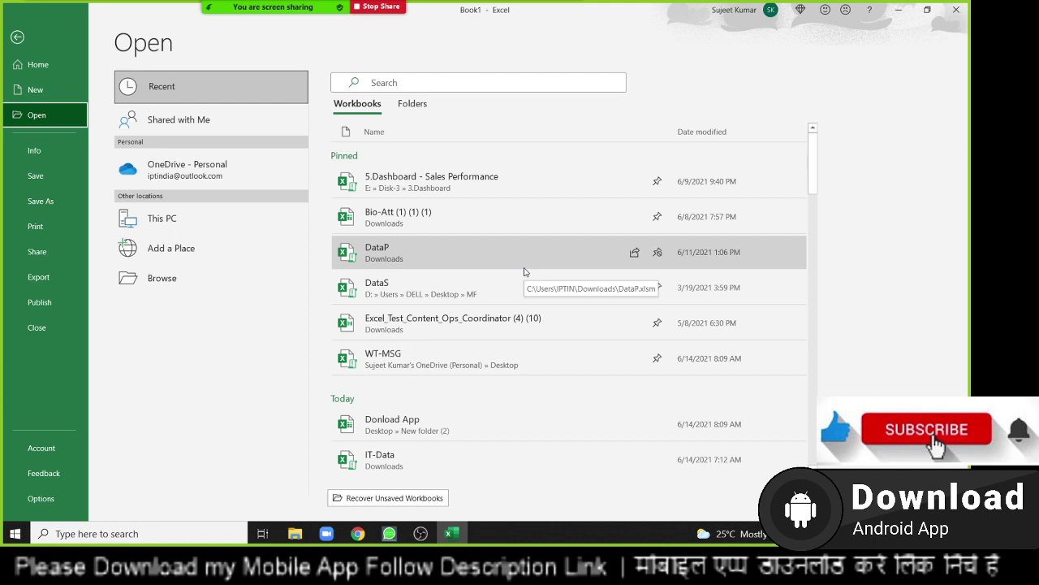
scroll(517, 353, down, 1)
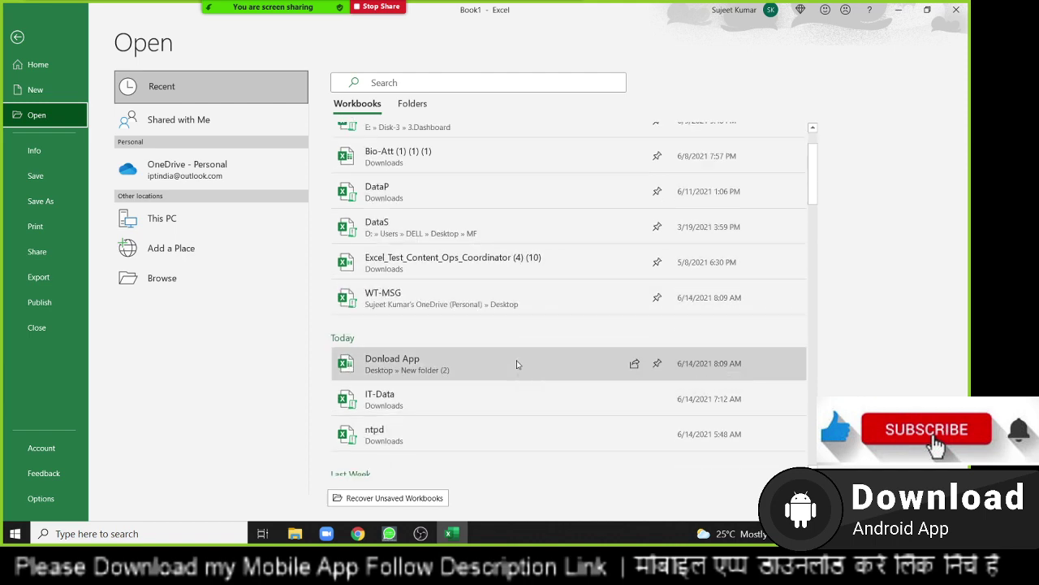
scroll(516, 357, up, 1)
click(473, 193)
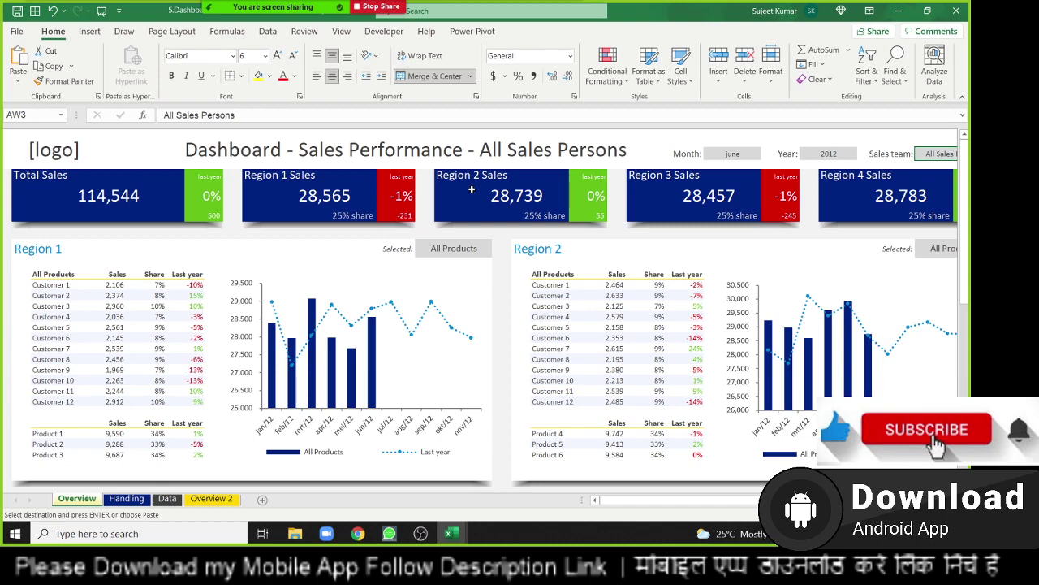
click(168, 499)
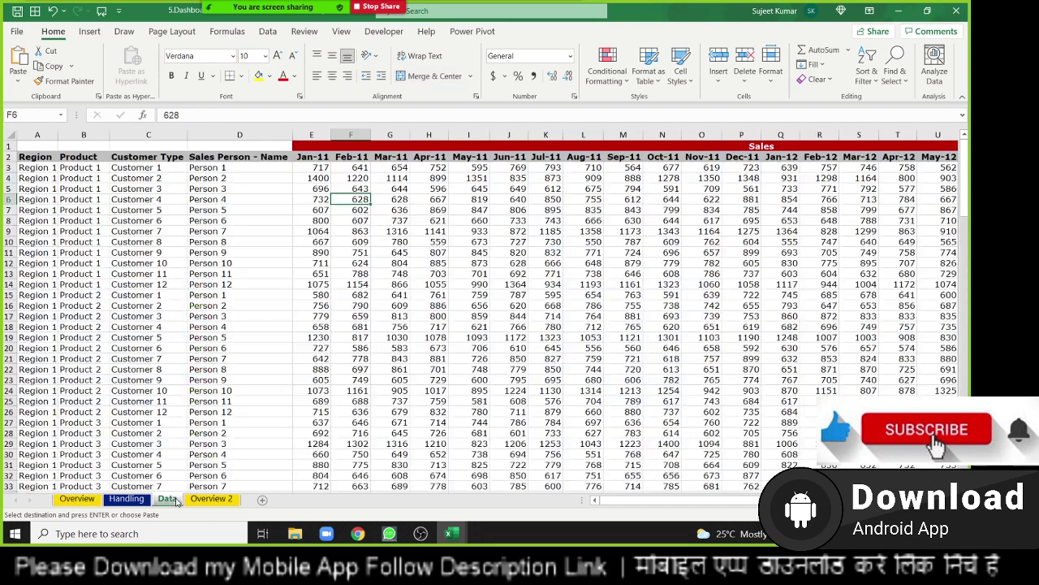
click(93, 498)
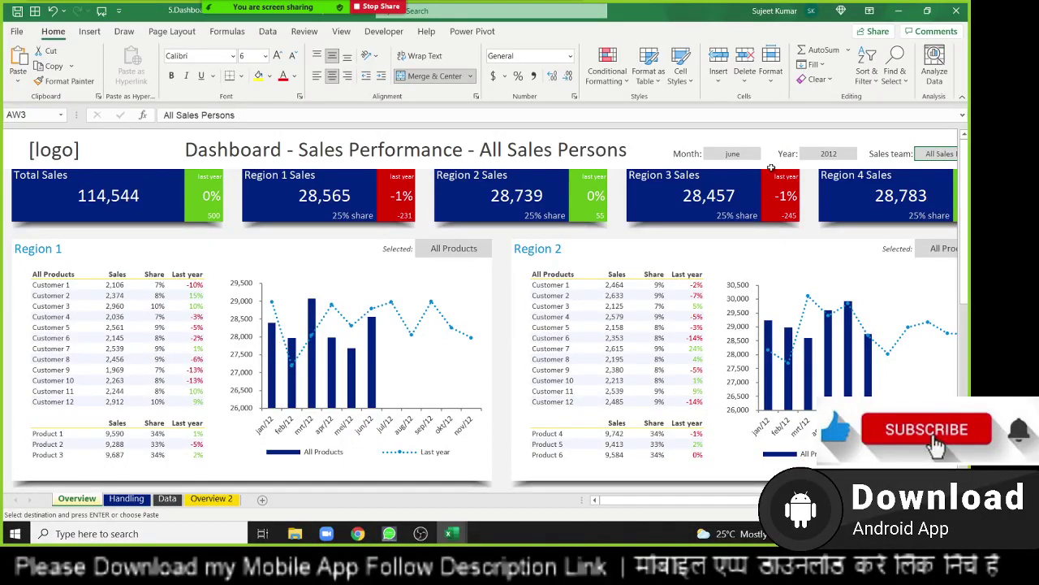
Choose august in the Month dropdown, then inspect the formulas in F19 and H18.
click(747, 154)
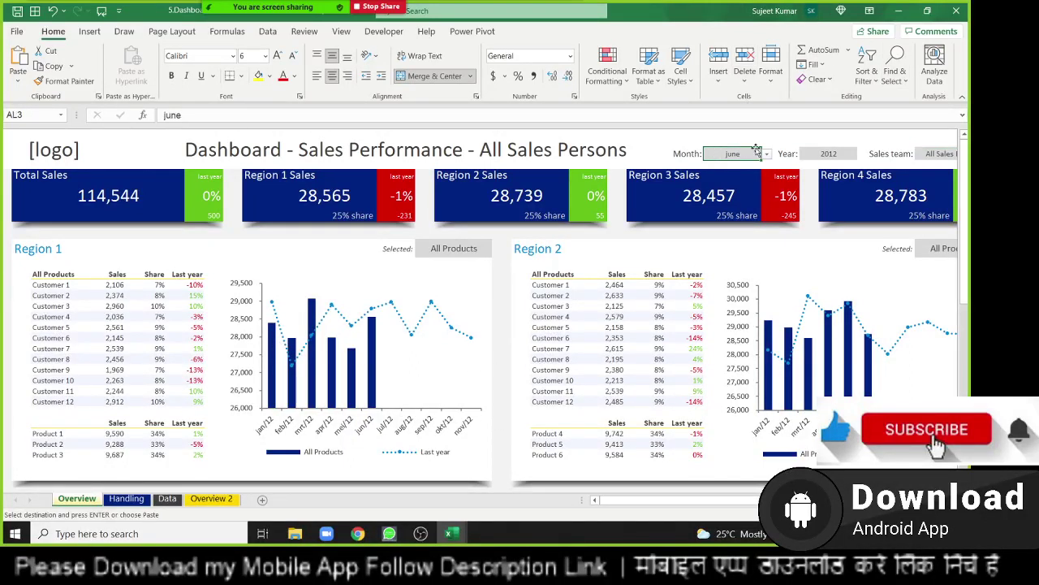
click(767, 154)
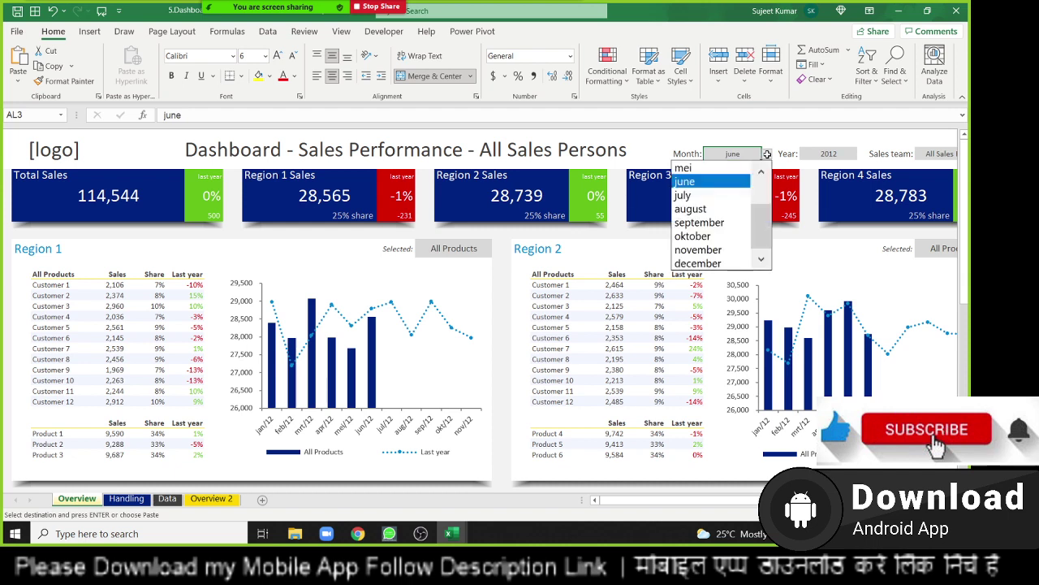
click(735, 210)
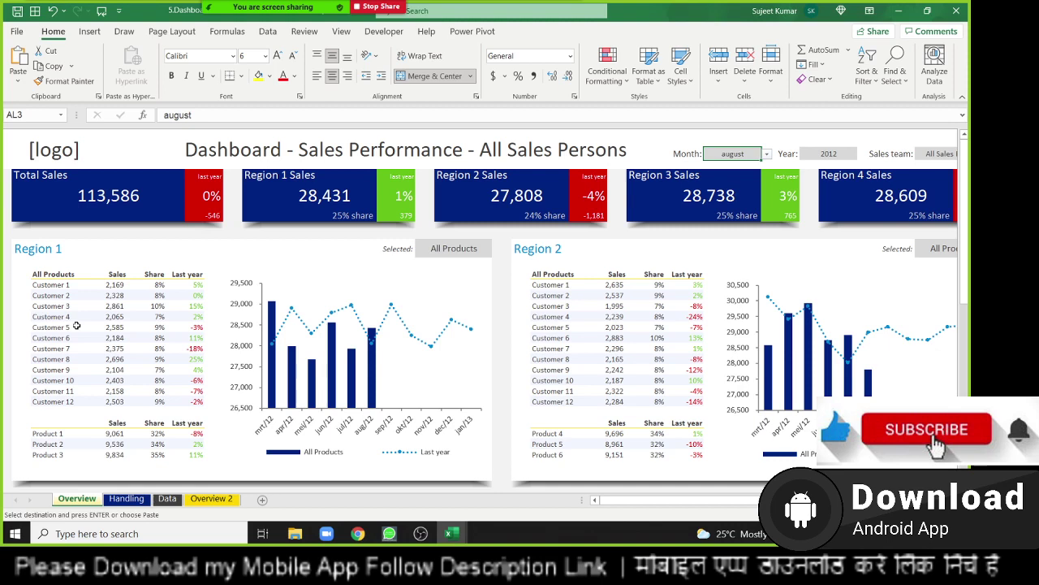
click(118, 337)
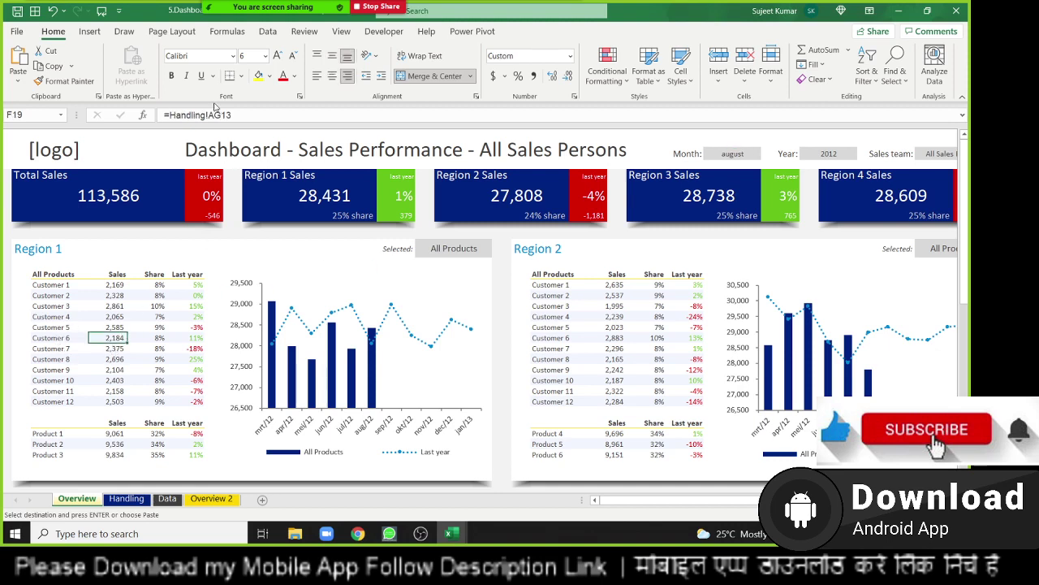
click(154, 327)
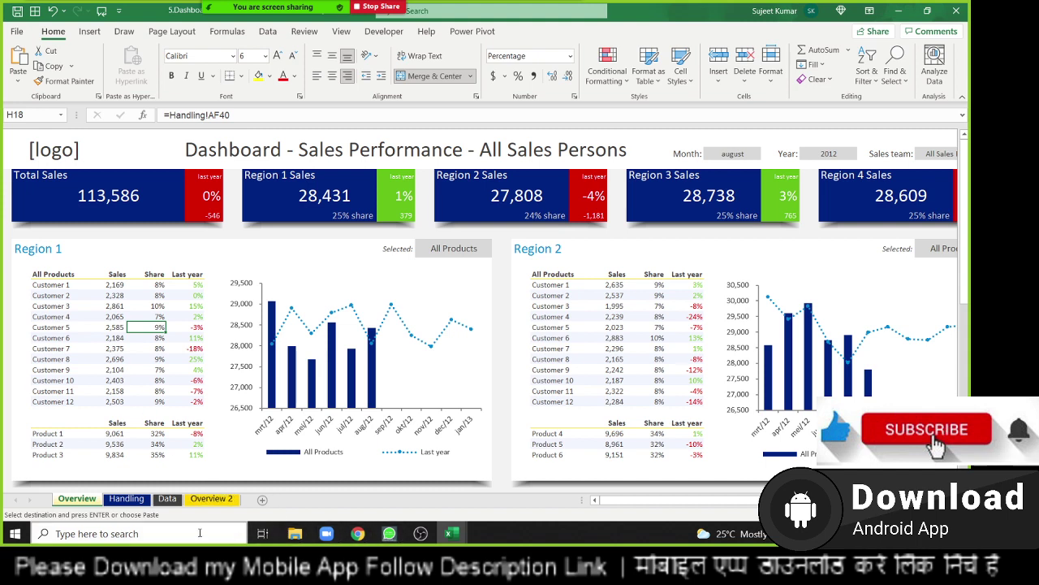
Copy the Overview sheet to (new book) via Move or Copy with Create a copy ticked.
right_click(88, 504)
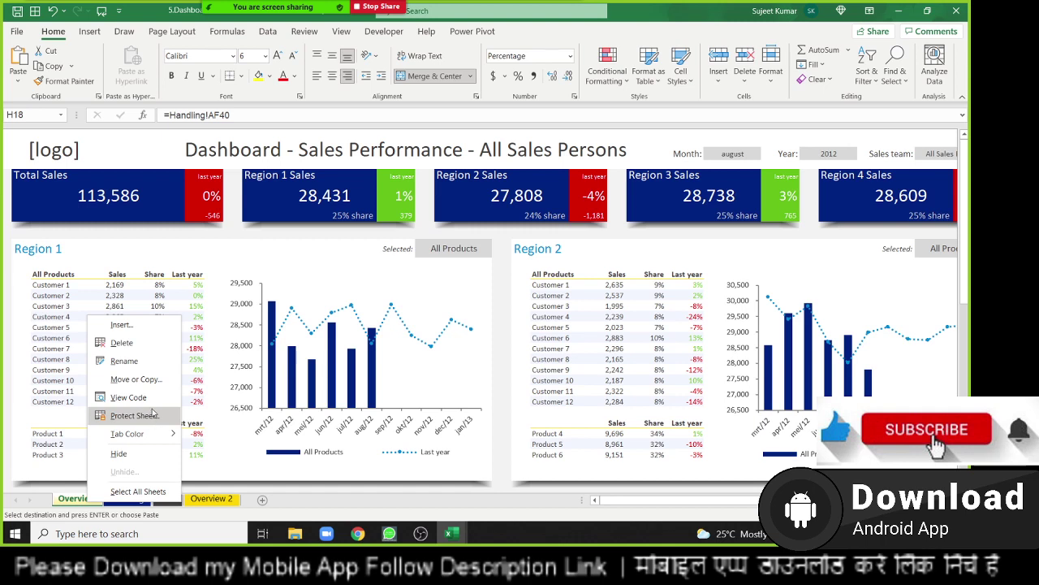
click(155, 379)
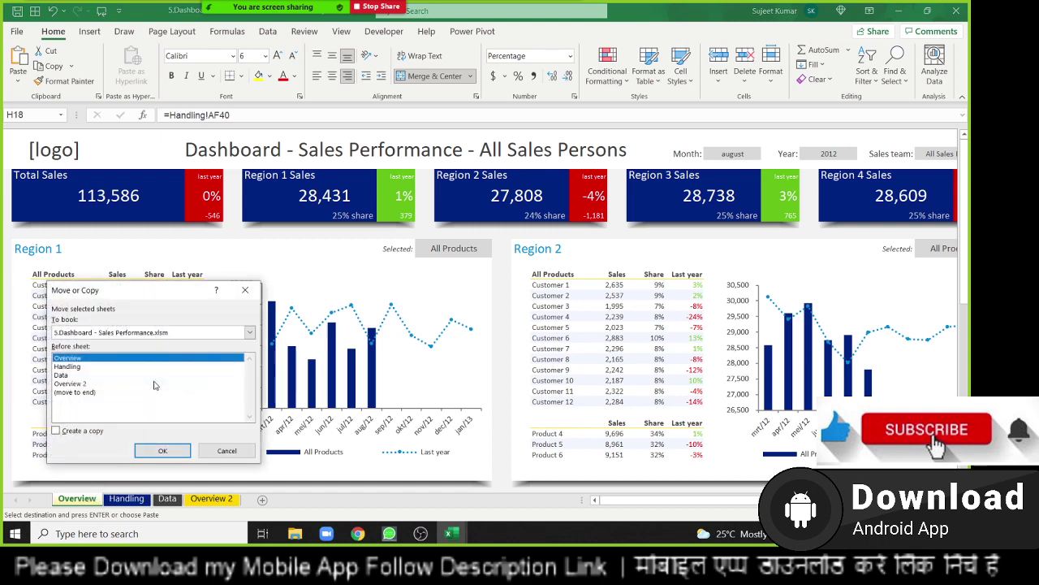
click(83, 433)
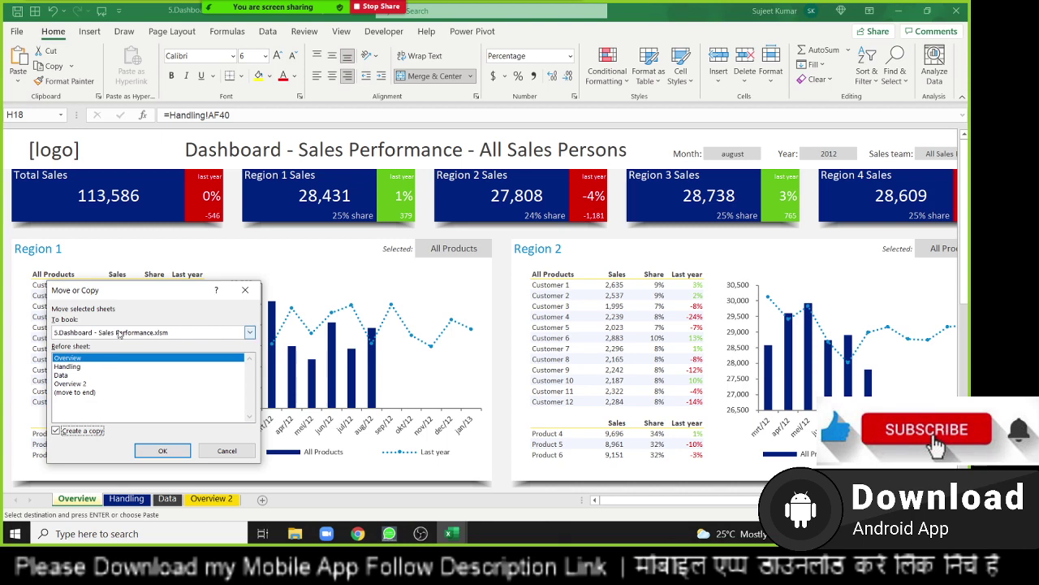
click(120, 333)
click(111, 344)
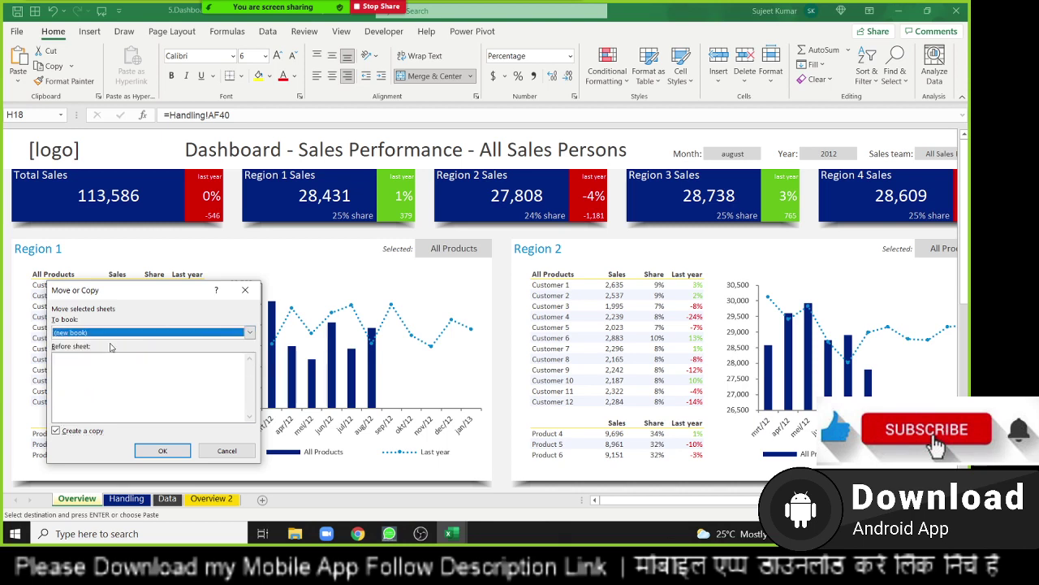
click(163, 450)
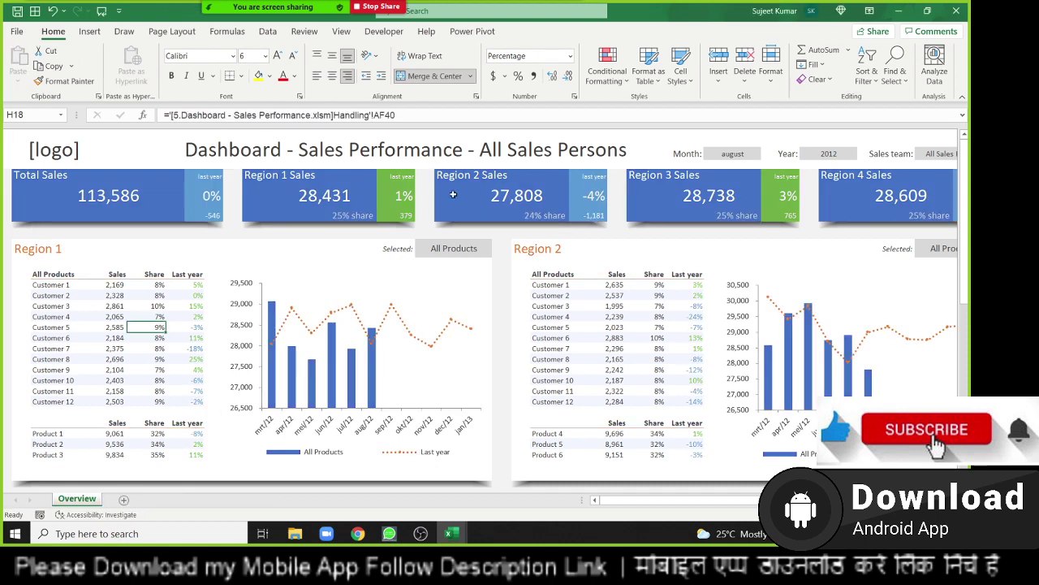
Turn on Headings View, then inspect the external workbook reference in H18's formula.
click(182, 33)
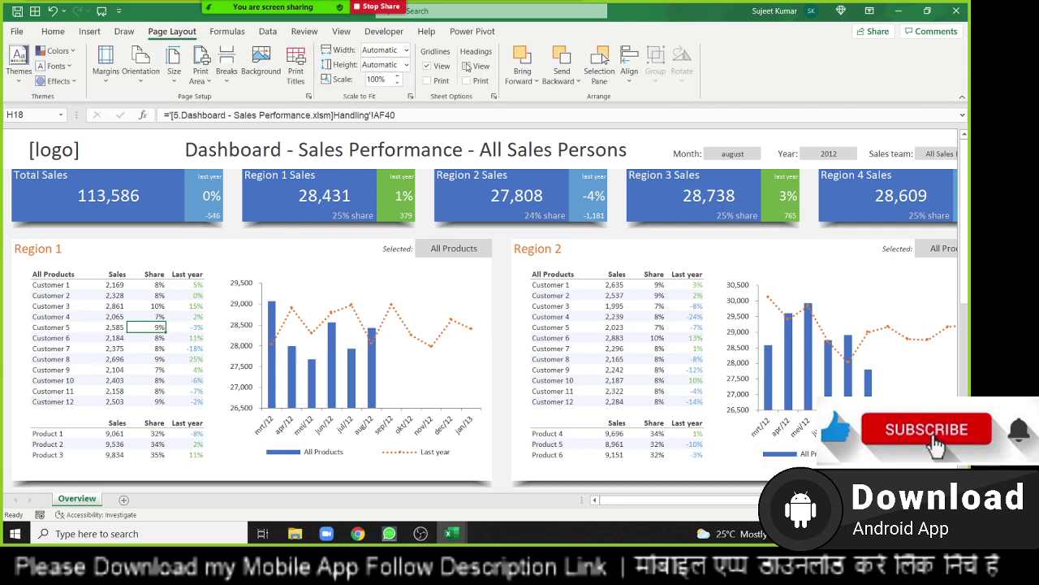
click(467, 66)
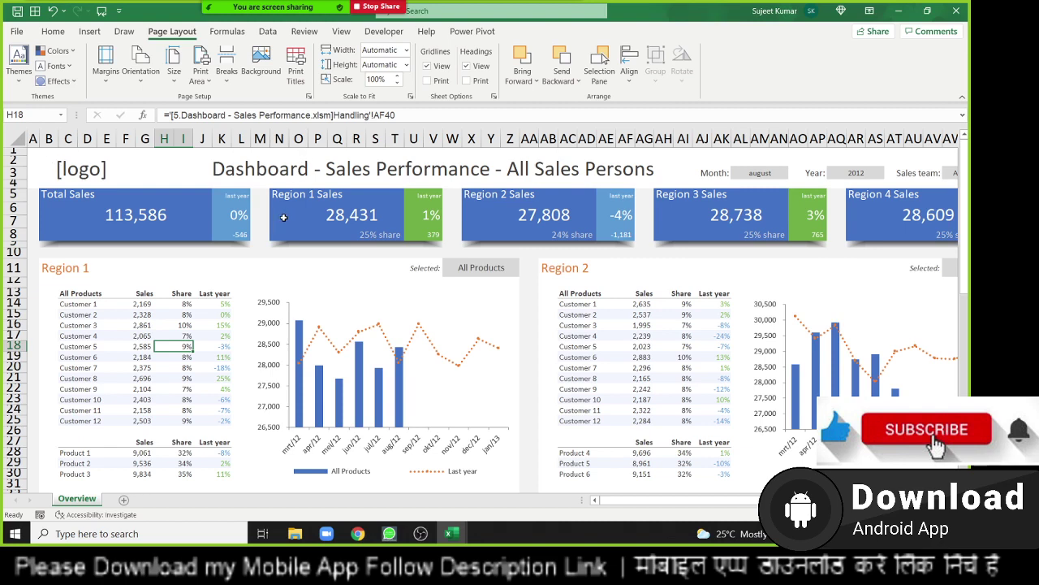
click(174, 114)
drag(177, 108, 396, 115)
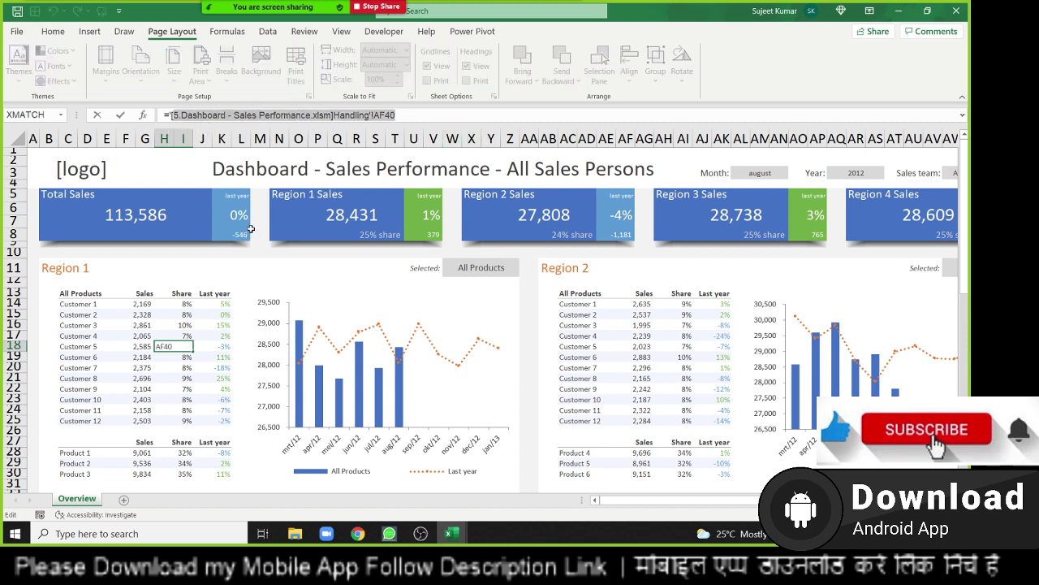
key(Escape)
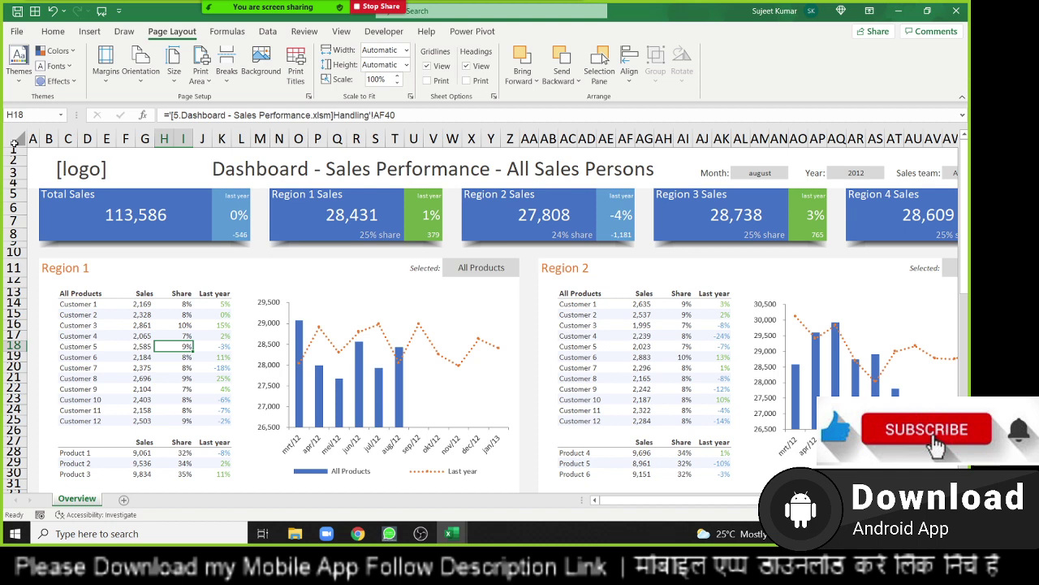
Copy the entire sheet and paste it over itself as Values only.
click(15, 143)
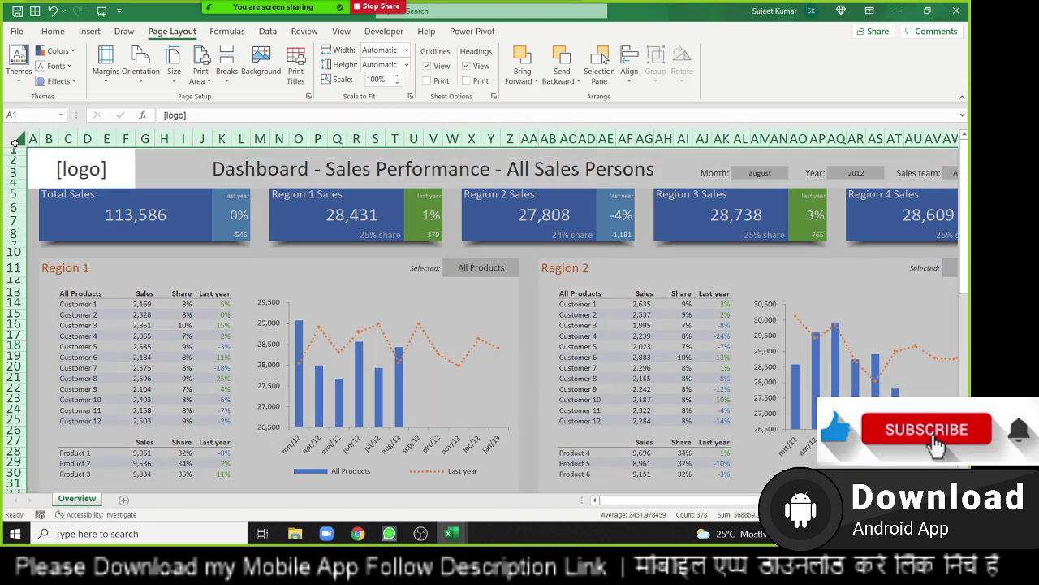
key(ctrl+c)
right_click(91, 273)
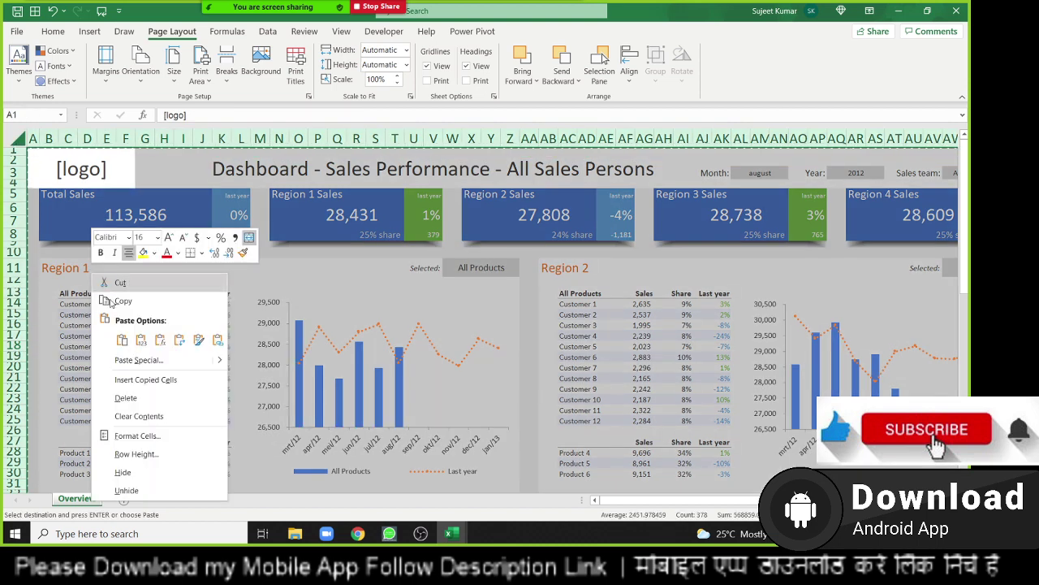
click(136, 360)
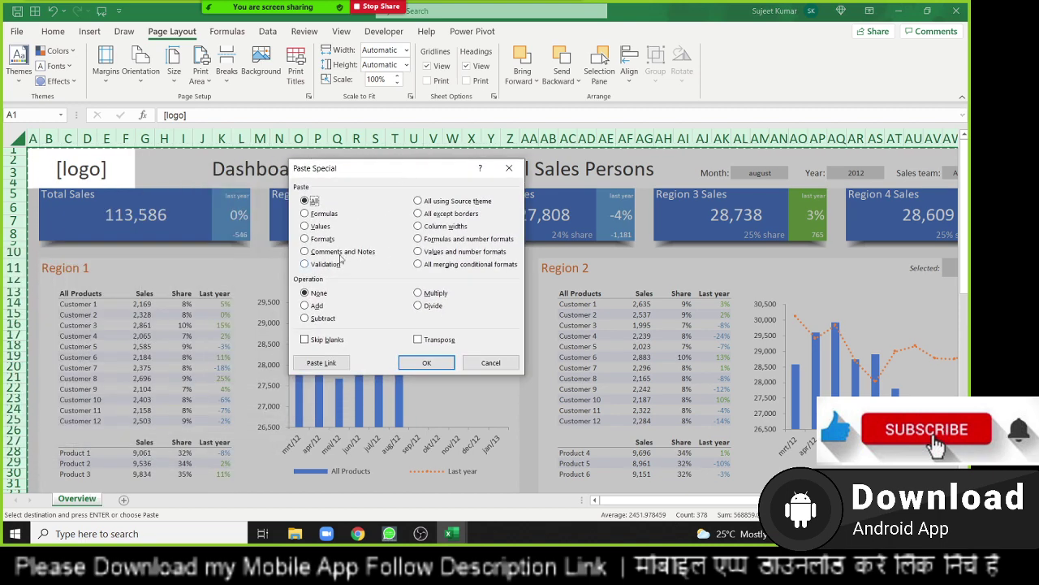
click(320, 226)
click(425, 363)
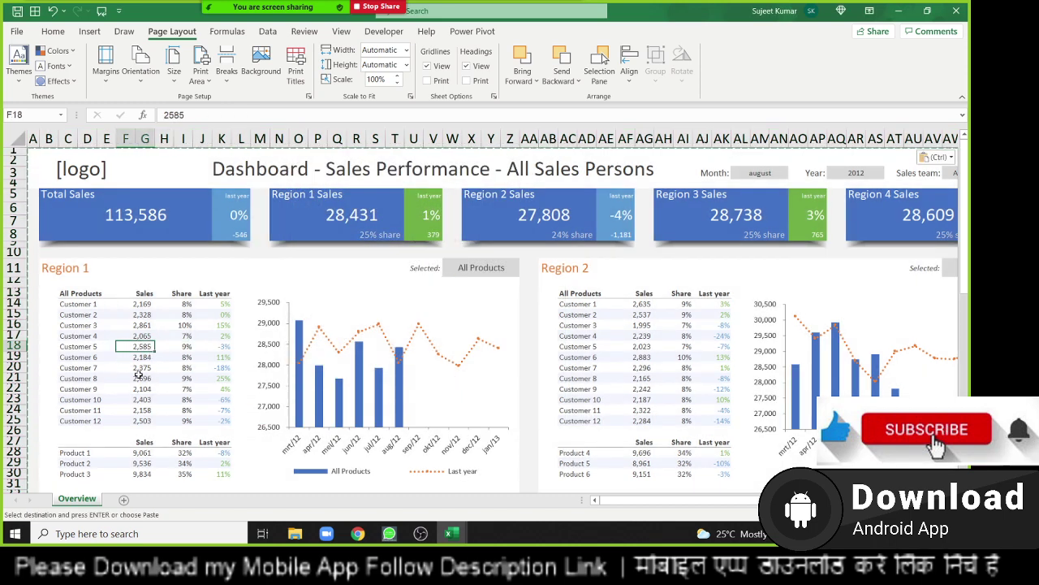
Spot-check pasted values like Customer 8 sales, then close Book2 to get the save prompt.
click(135, 378)
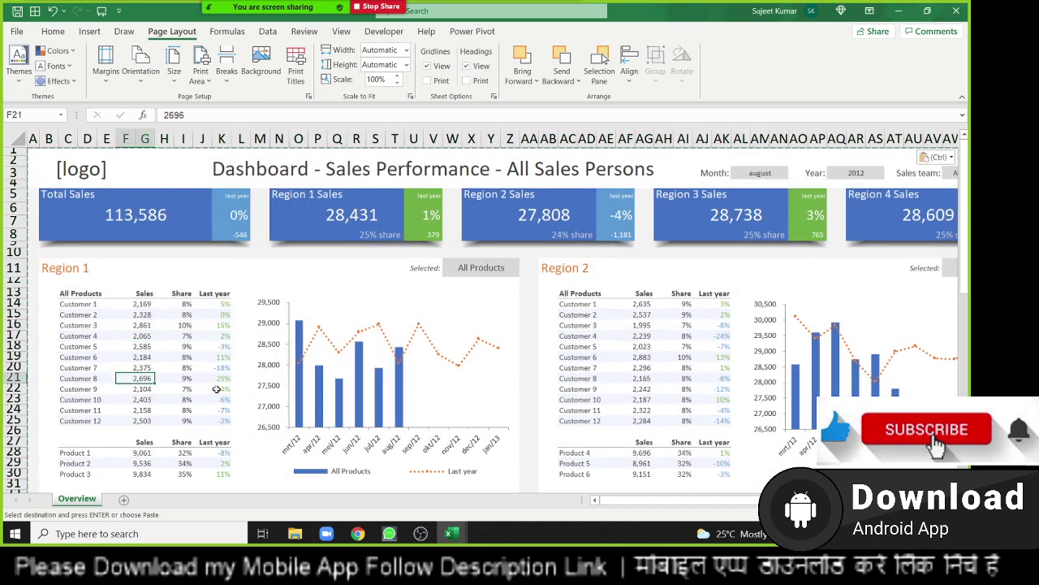
click(217, 390)
scroll(301, 365, down, 4)
scroll(300, 365, down, 3)
scroll(667, 344, up, 5)
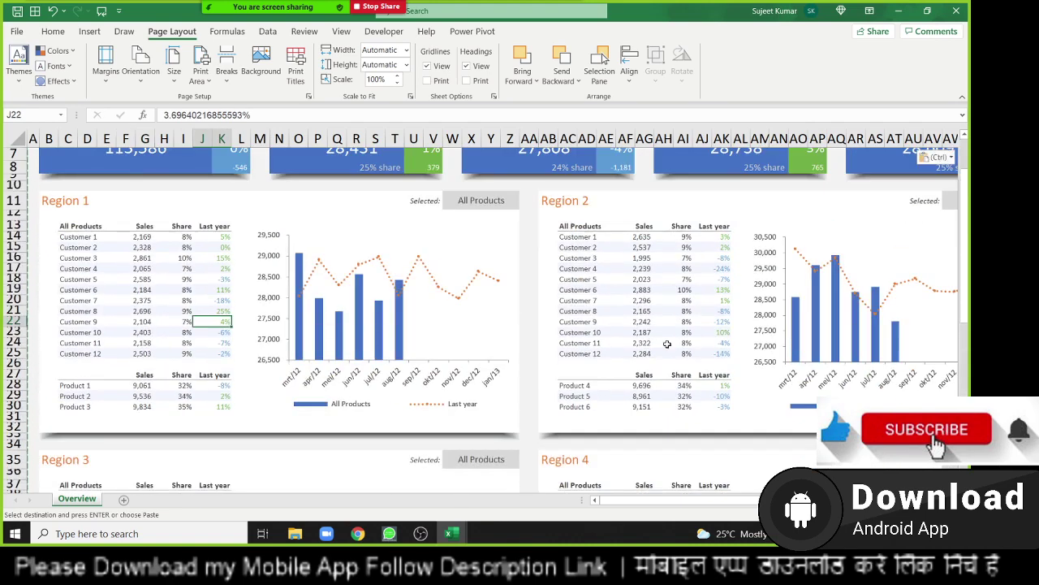
click(727, 279)
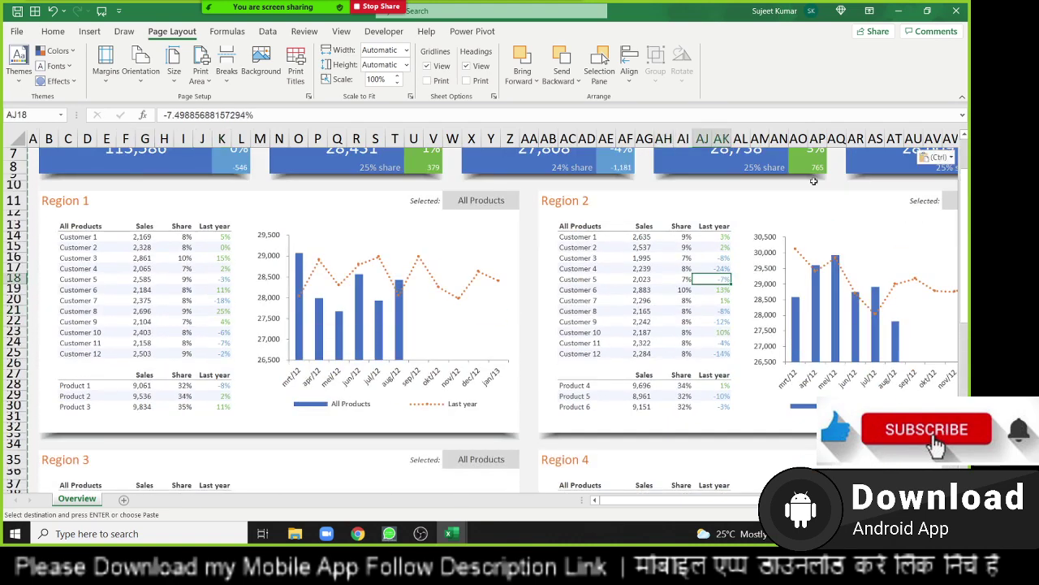
click(956, 11)
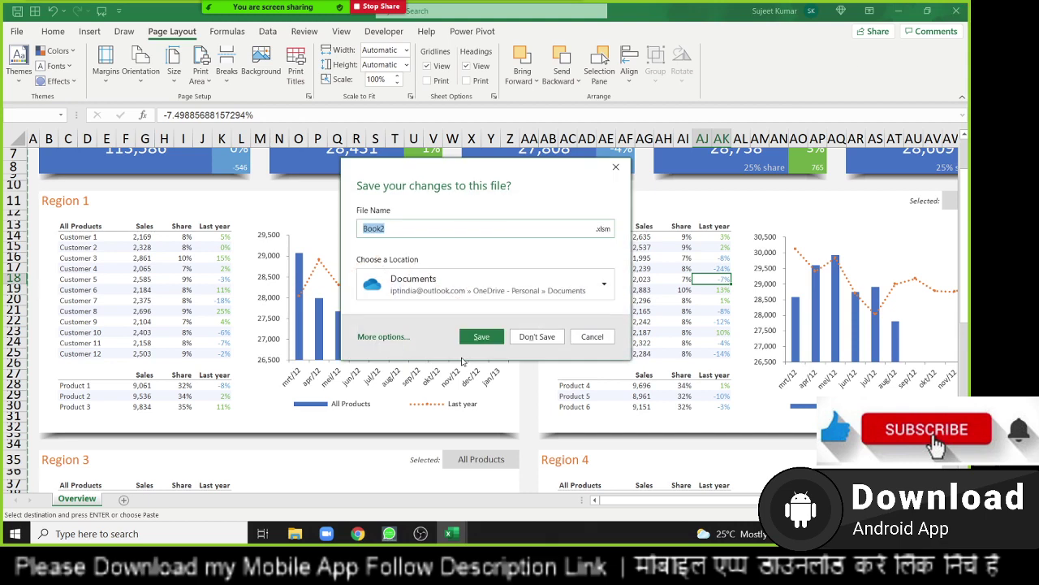
Close Book2 and the Dashboard workbook without saving, discarding the large clipboard contents.
click(553, 337)
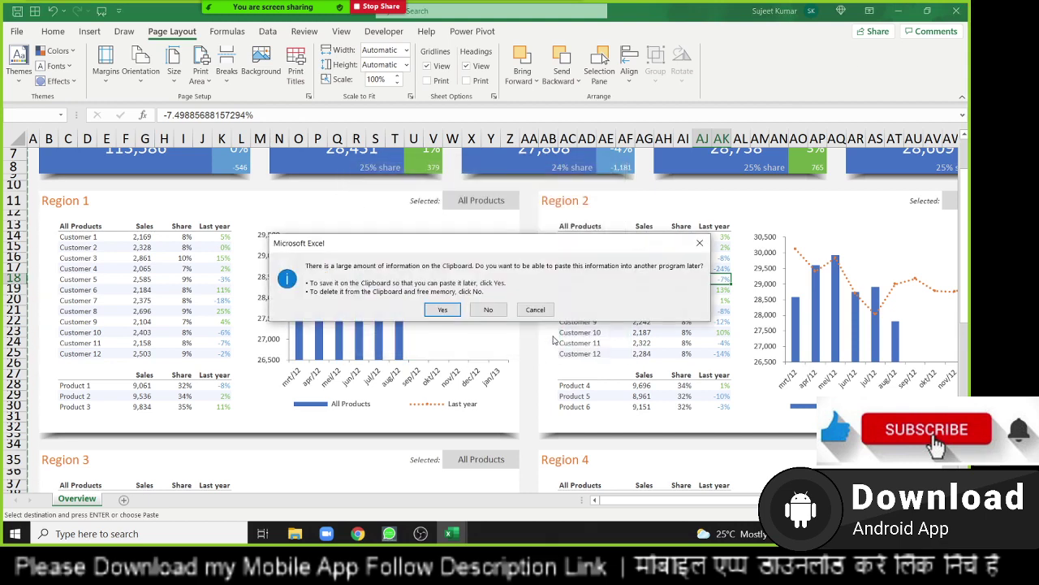
click(490, 309)
click(957, 11)
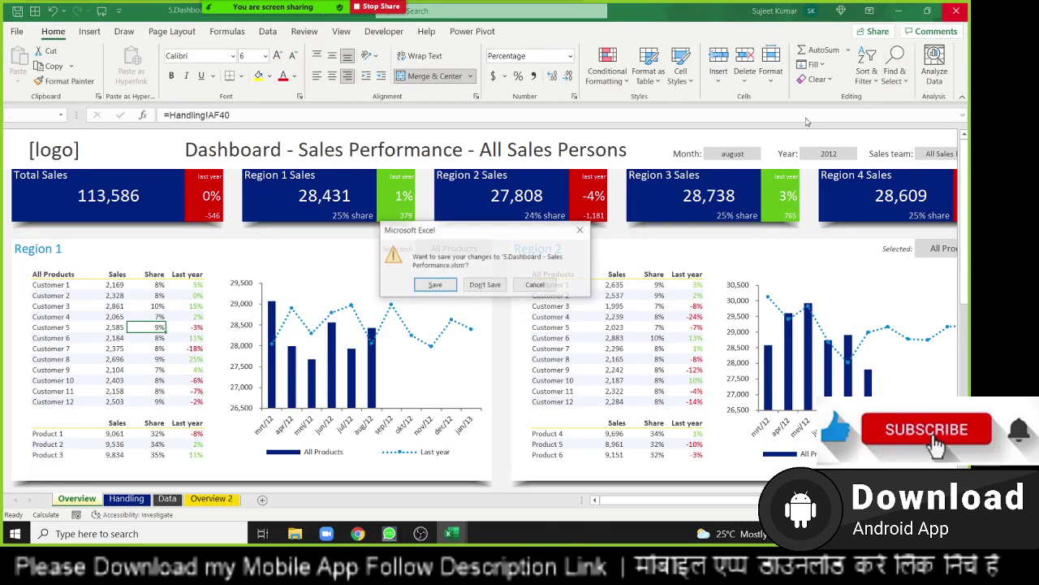
click(497, 285)
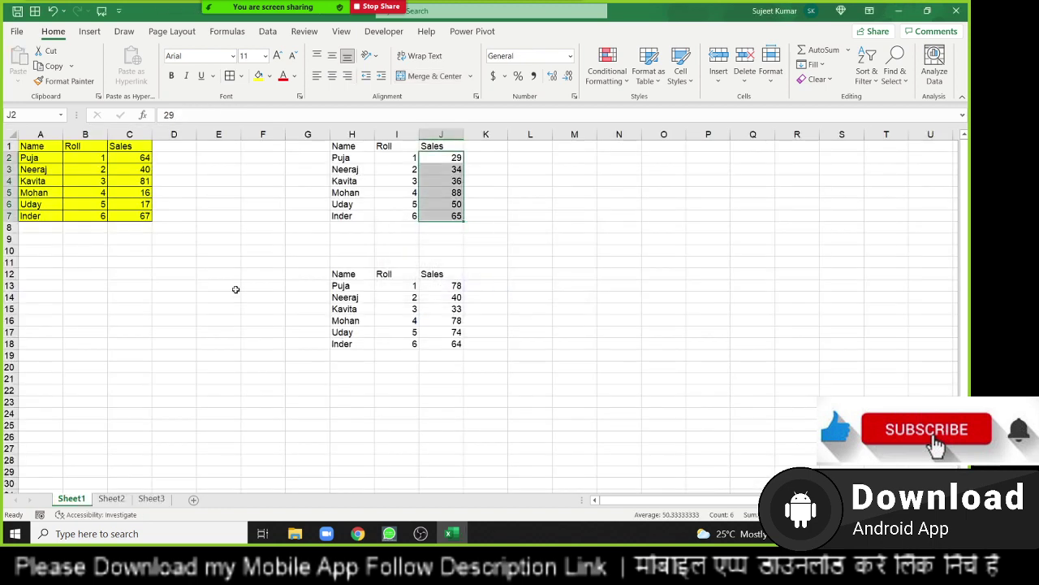
Copy the yellow Name, Roll, Sales table in A1:C7 on Sheet1.
click(54, 169)
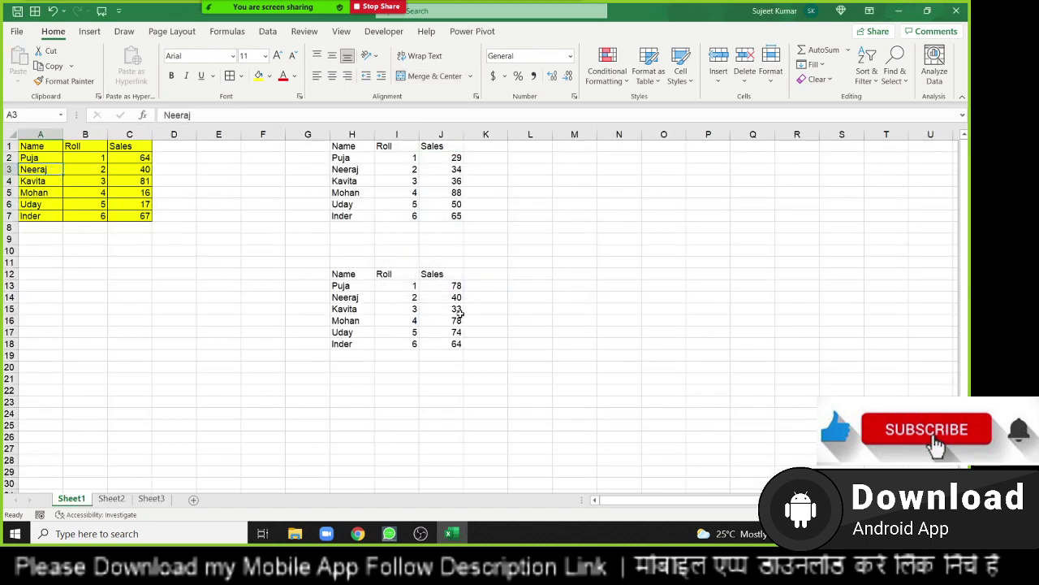
click(456, 215)
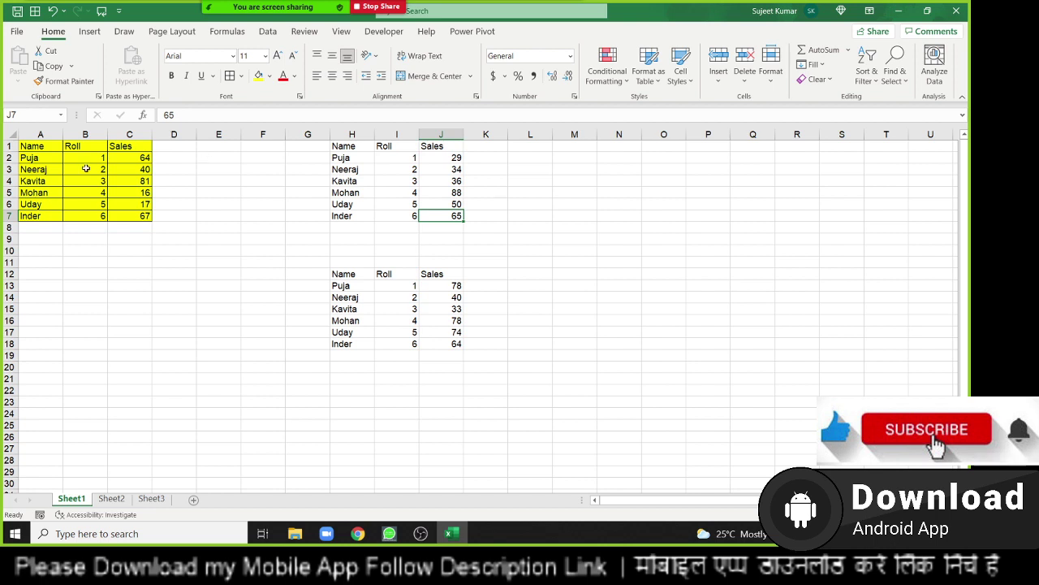
drag(41, 146, 120, 215)
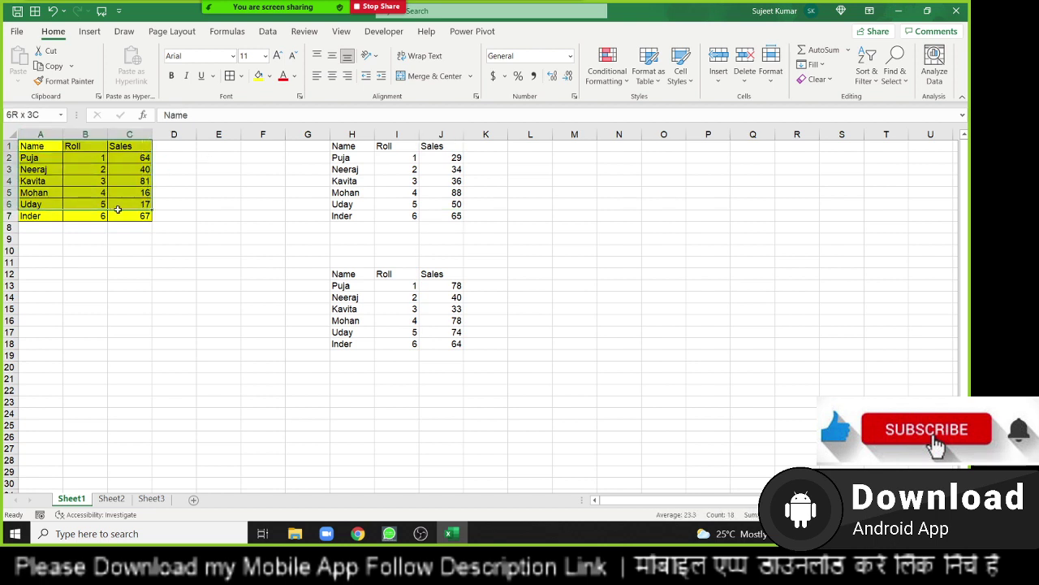
key(ctrl+c)
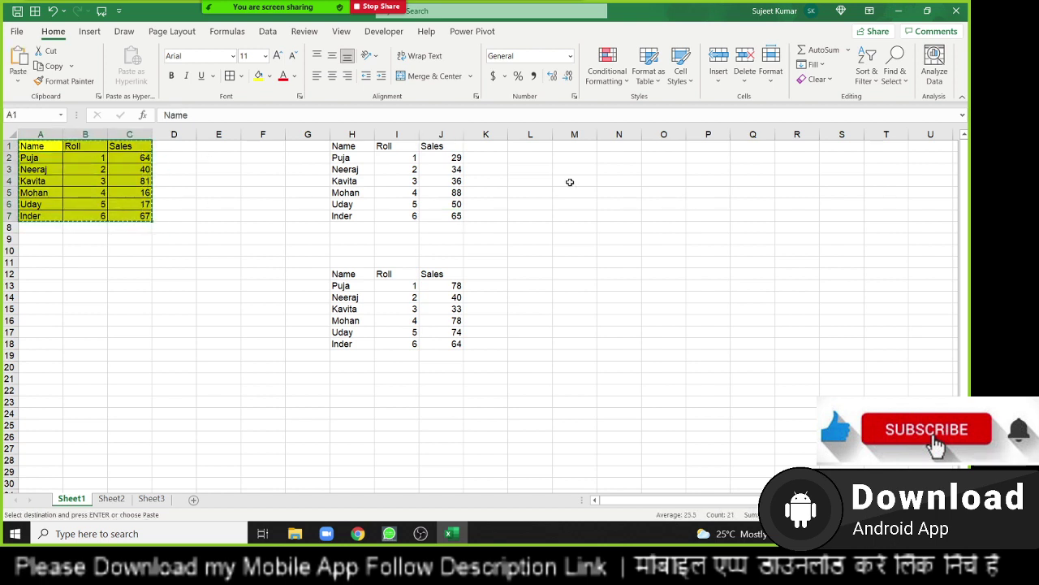
Paste only the table's formats (yellow fill and borders) onto M4.
click(568, 181)
right_click(571, 180)
click(617, 244)
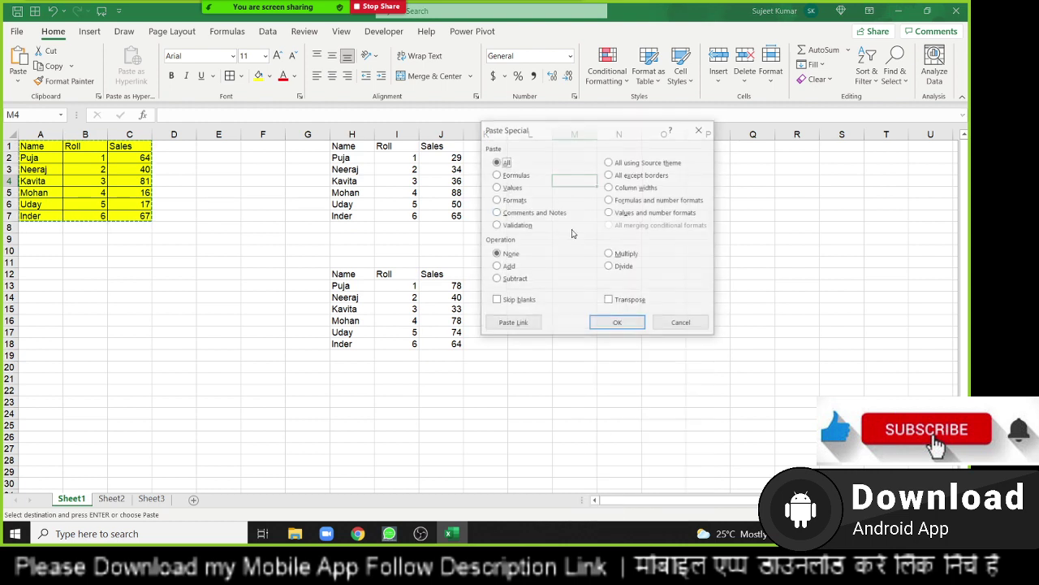
click(512, 200)
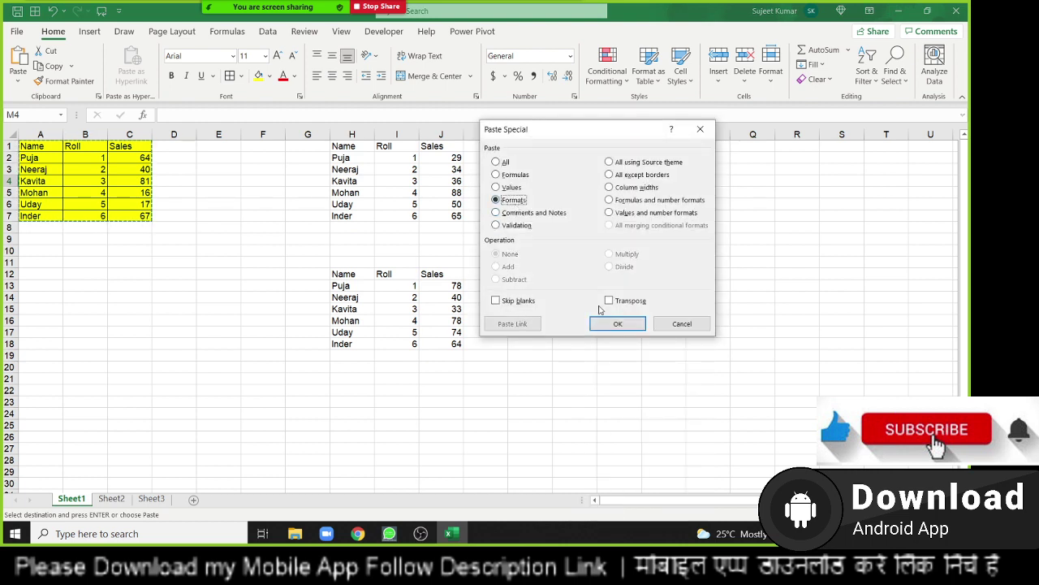
click(617, 323)
Reopen Paste Special at L13 and cancel it without pasting.
click(547, 285)
right_click(548, 285)
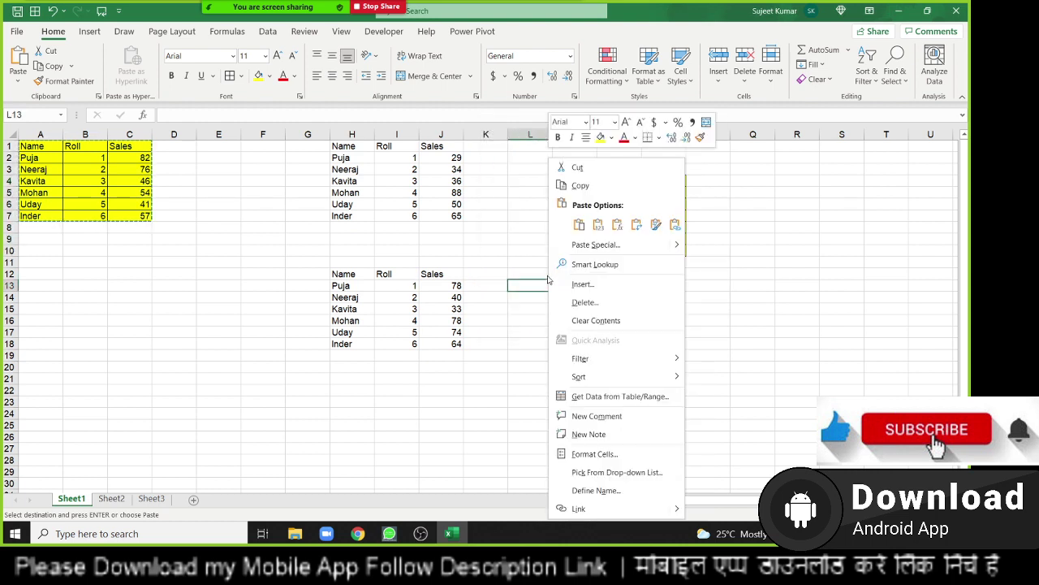
click(578, 245)
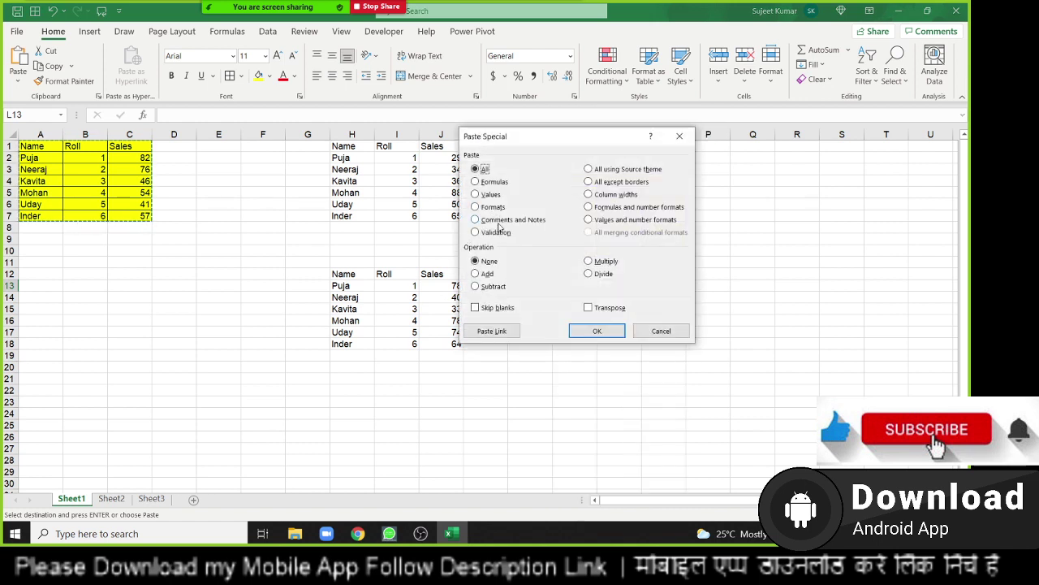
key(t)
key(Return)
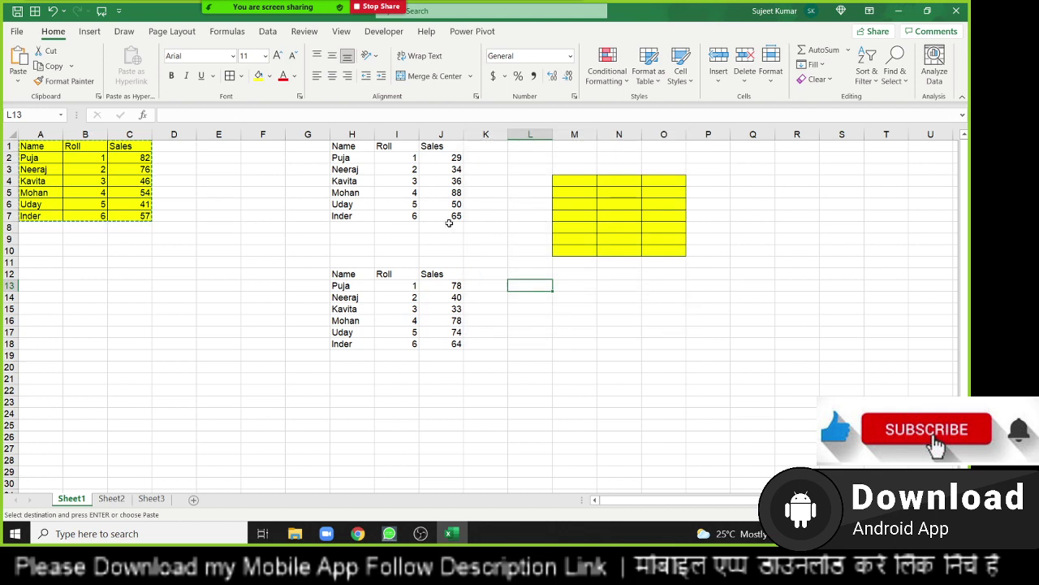
click(230, 203)
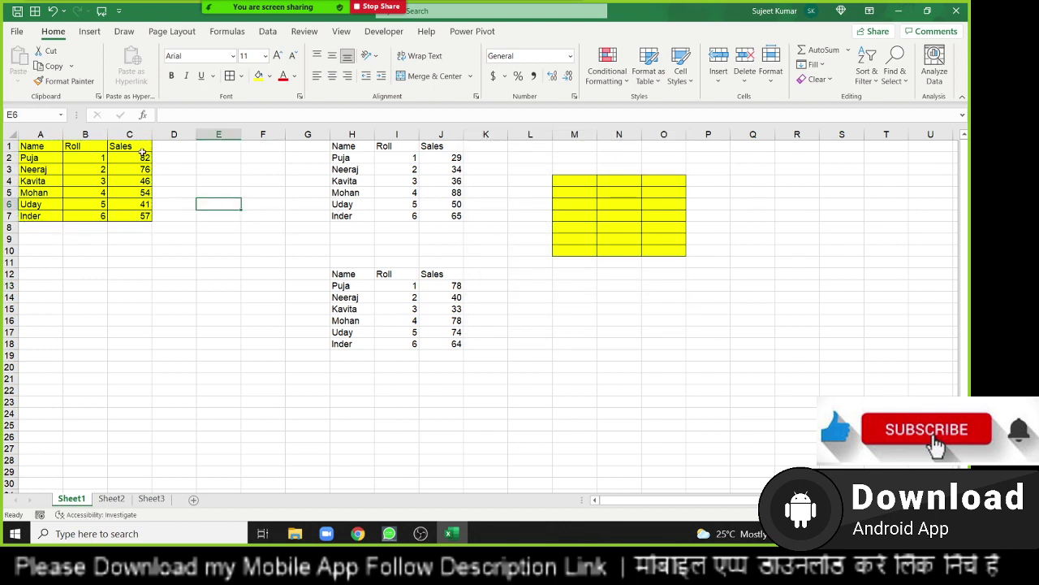
Post a comment reading 'Hi' on the Sales header C1, then copy C1.
right_click(141, 149)
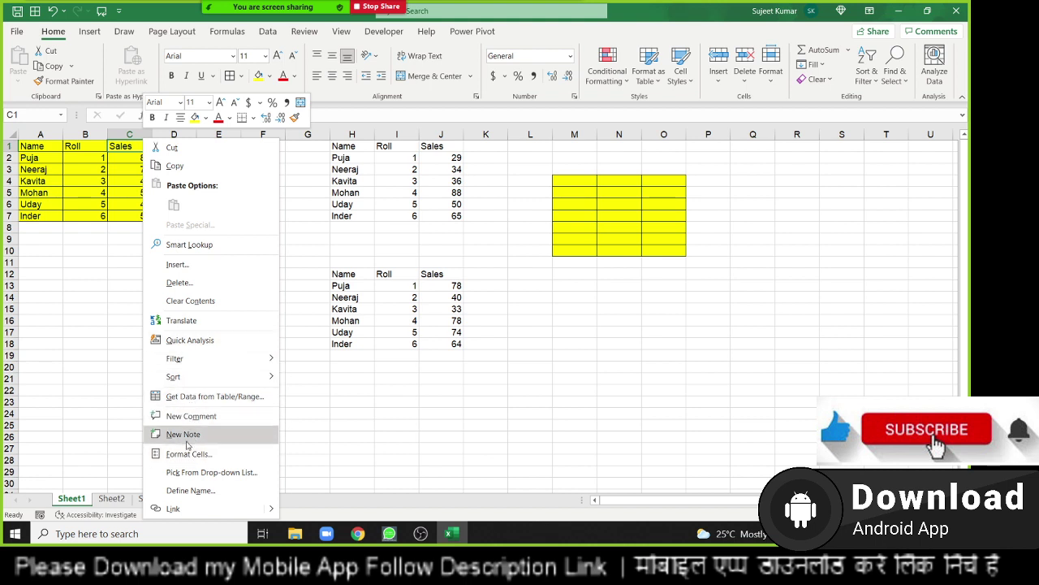
click(191, 416)
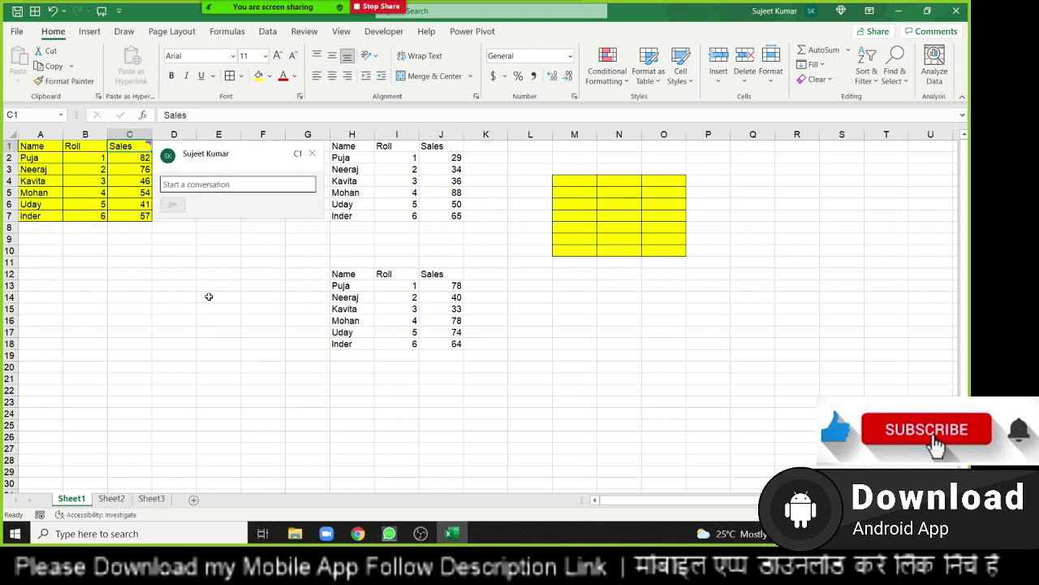
text(Hi)
key(Return)
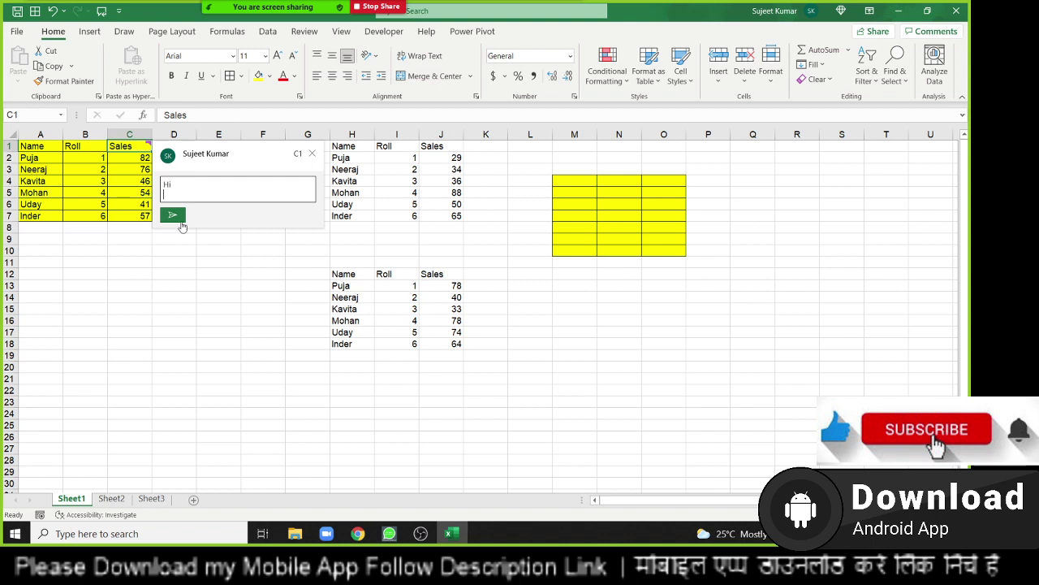
click(174, 217)
click(167, 261)
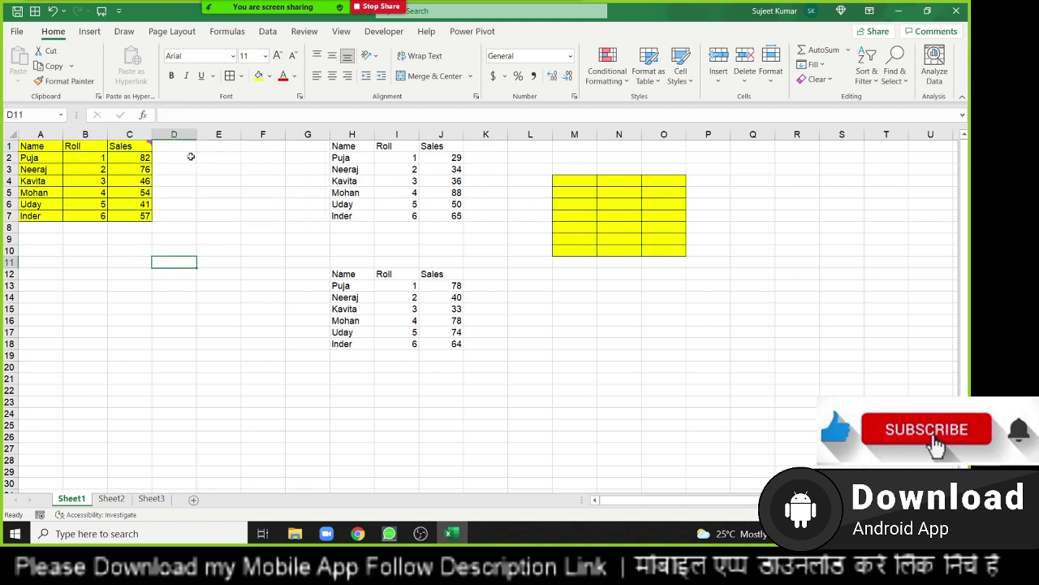
click(128, 147)
key(ctrl+c)
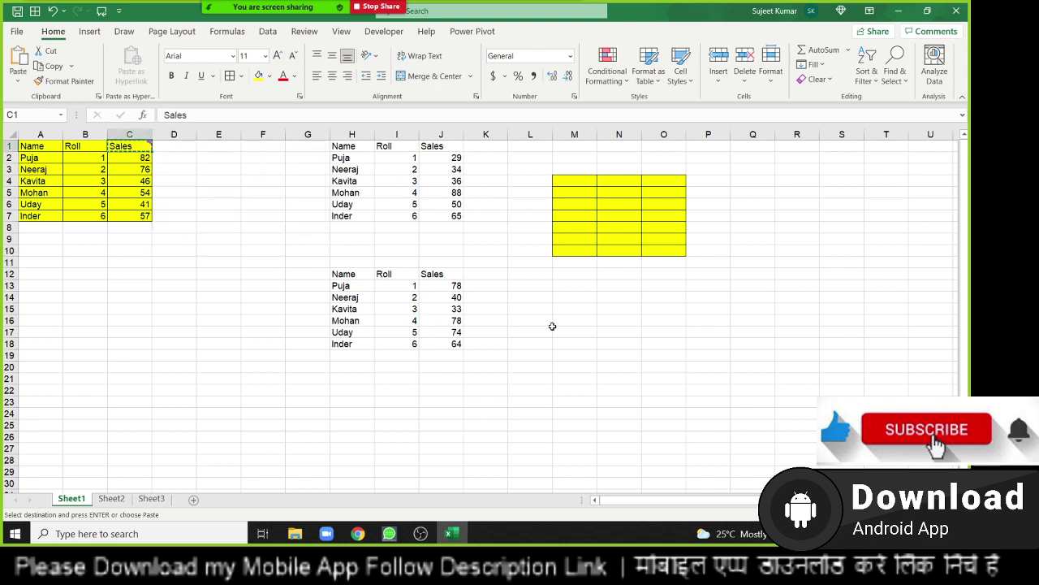
Paste Special into N14 using Comments and Notes so only the Hi comment arrives.
right_click(623, 298)
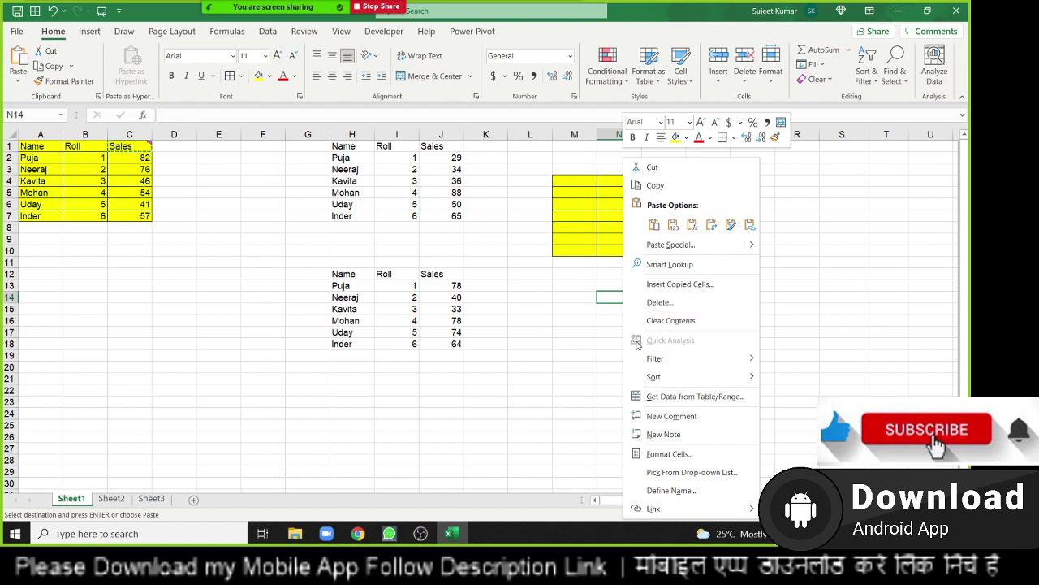
click(667, 244)
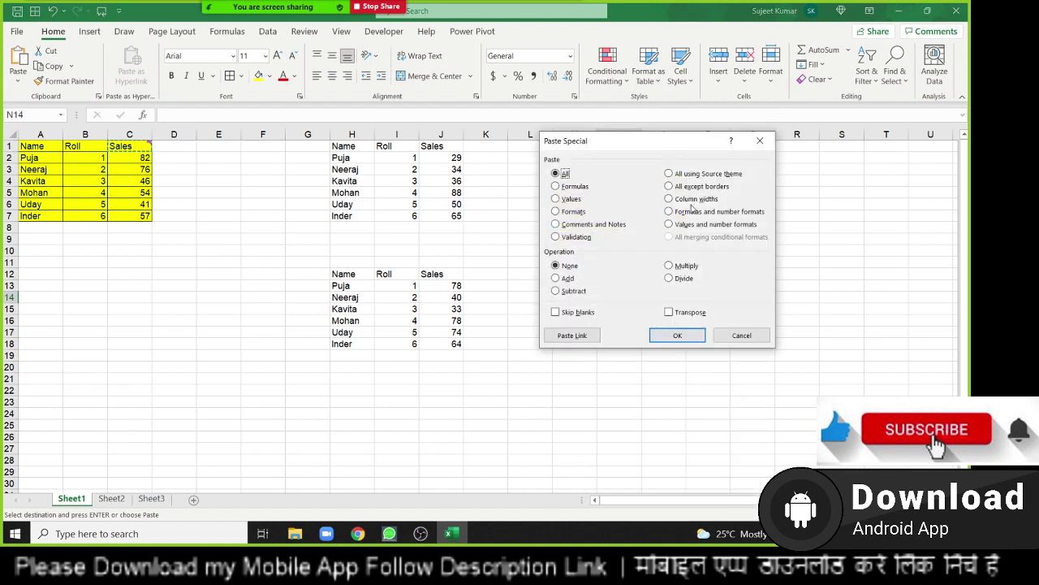
click(571, 226)
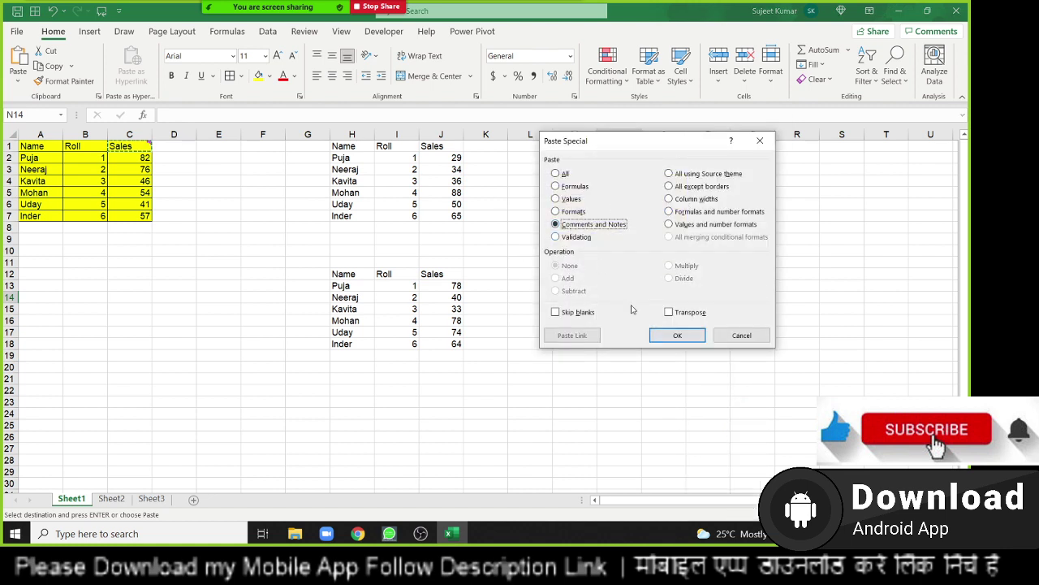
click(674, 333)
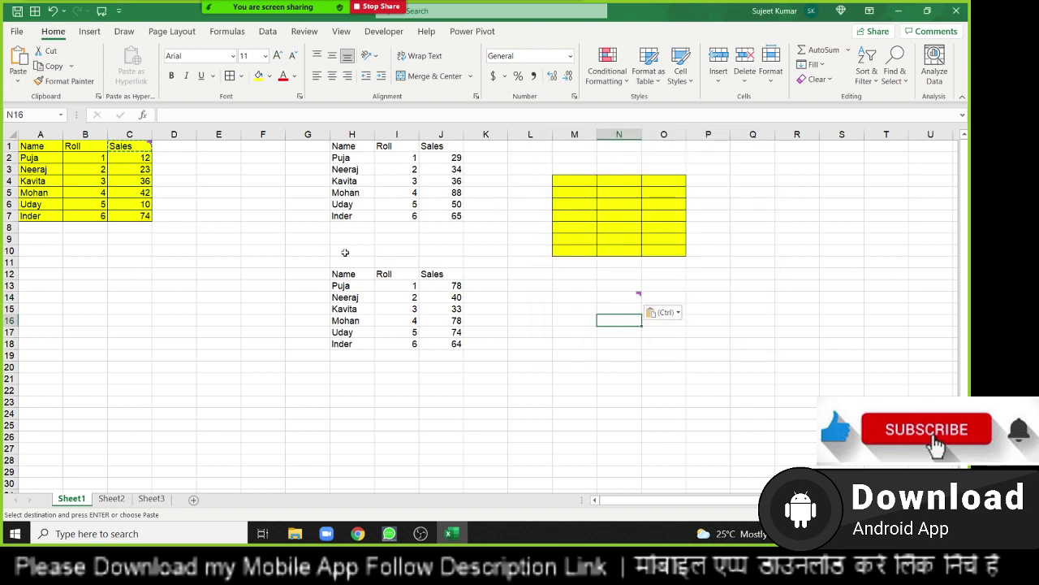
Paste the A1:C7 table at C14 with All except borders, then select D1:P24.
click(29, 145)
drag(29, 144, 128, 215)
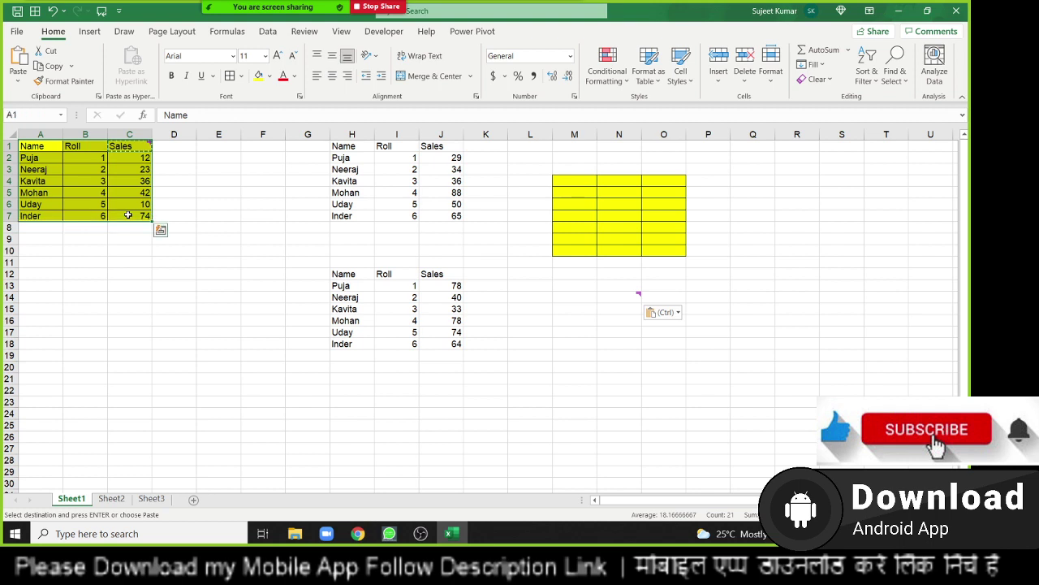
right_click(143, 297)
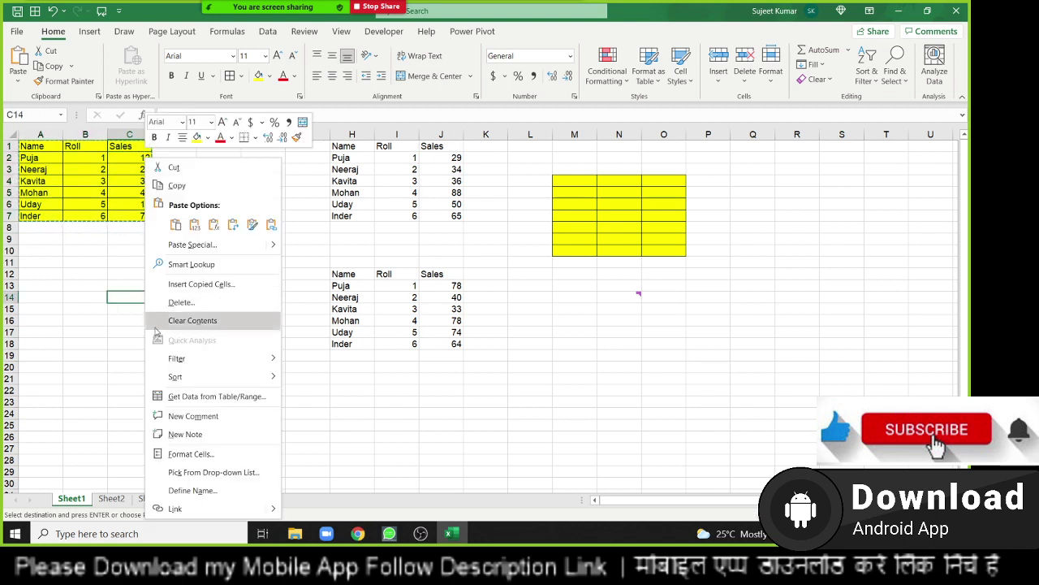
click(193, 245)
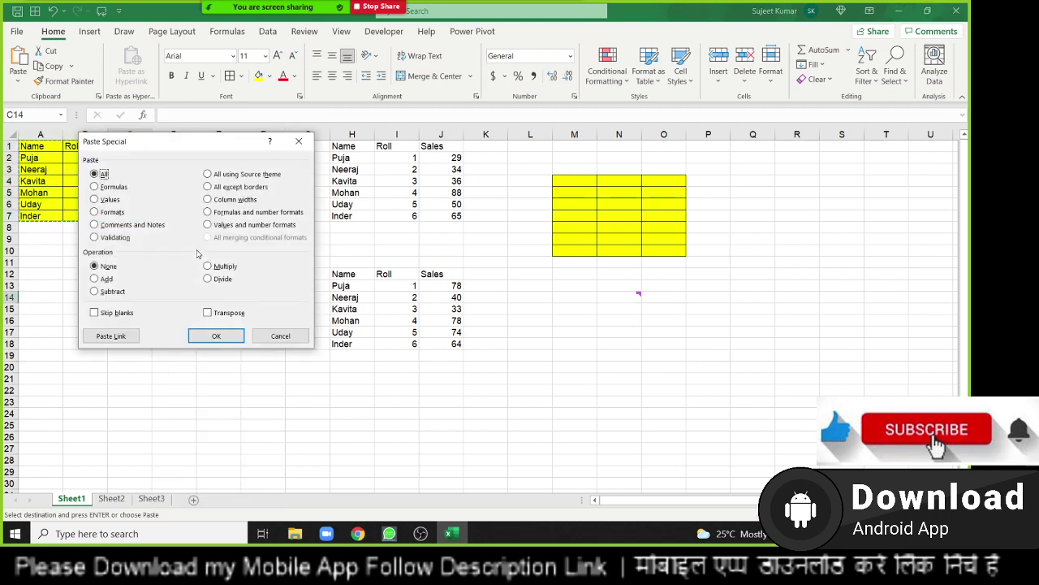
click(228, 188)
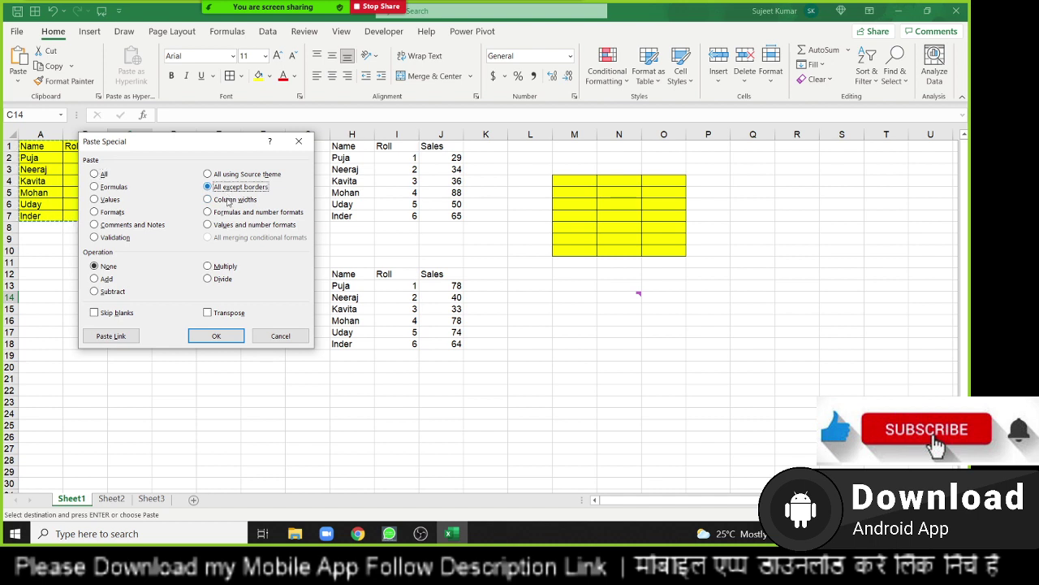
click(239, 334)
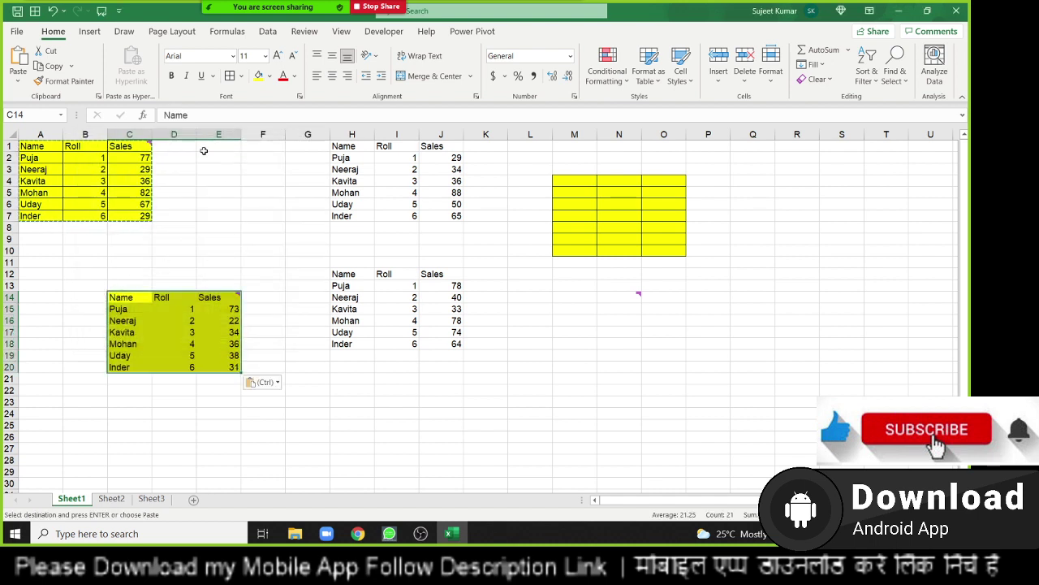
mouse_move(177, 151)
mouse_down()
mouse_move(731, 411)
mouse_move(775, 416)
mouse_up()
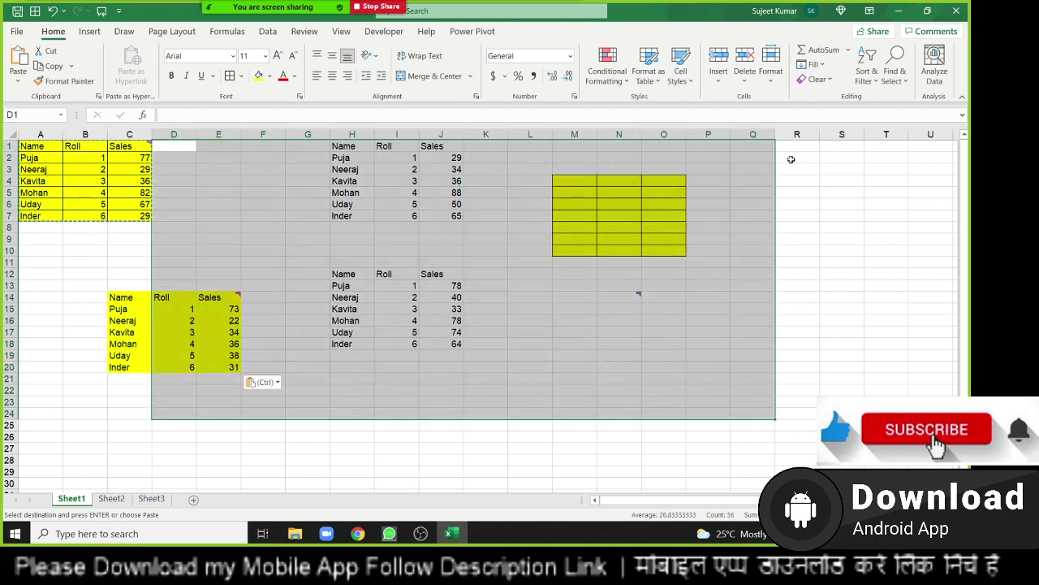
Clear All from D1:Q24 and from A13:D23, leaving only the original table.
click(818, 79)
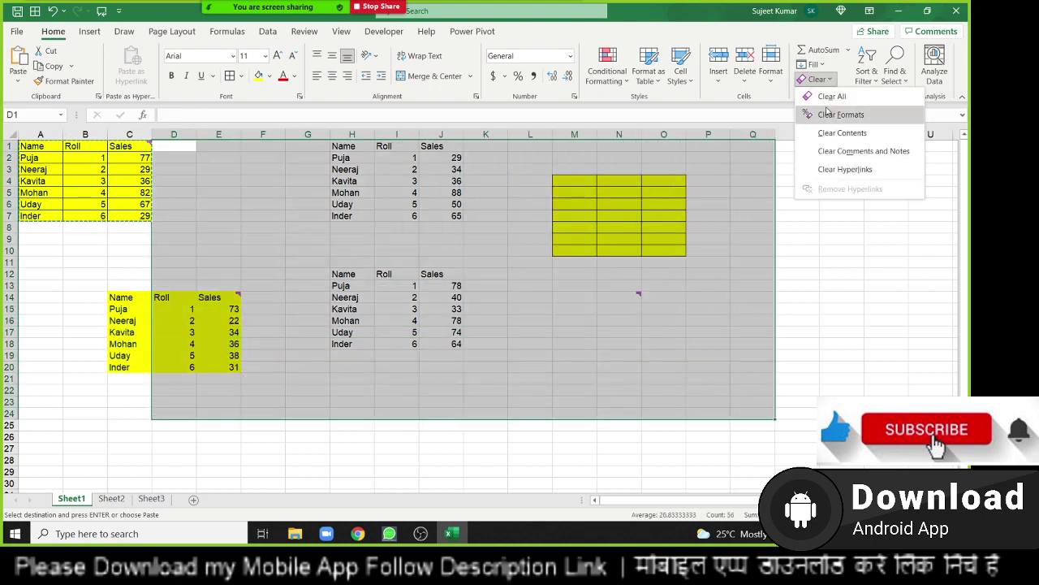
click(844, 88)
click(568, 284)
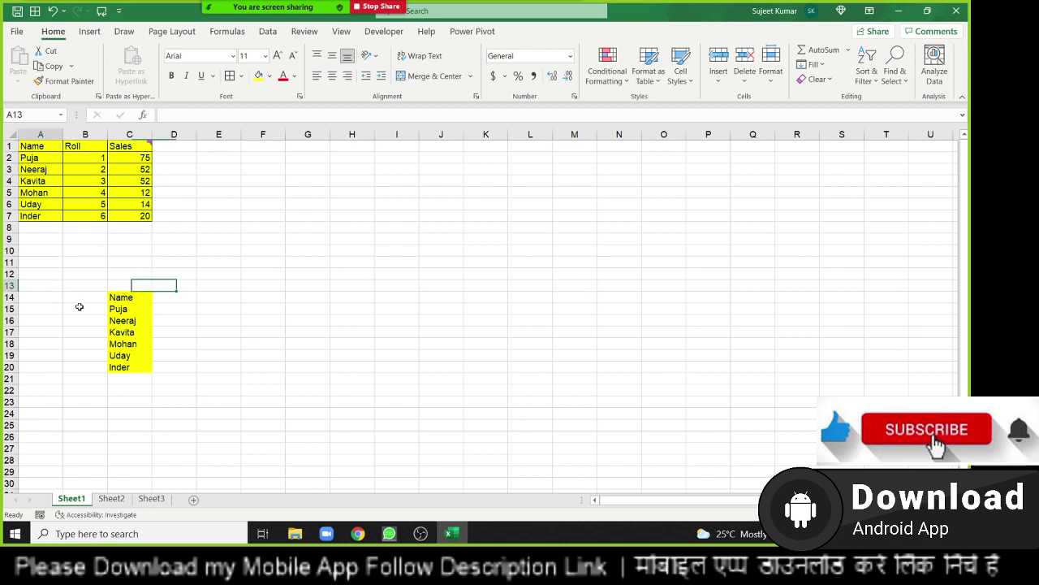
drag(52, 286, 162, 398)
click(818, 79)
mouse_move(130, 146)
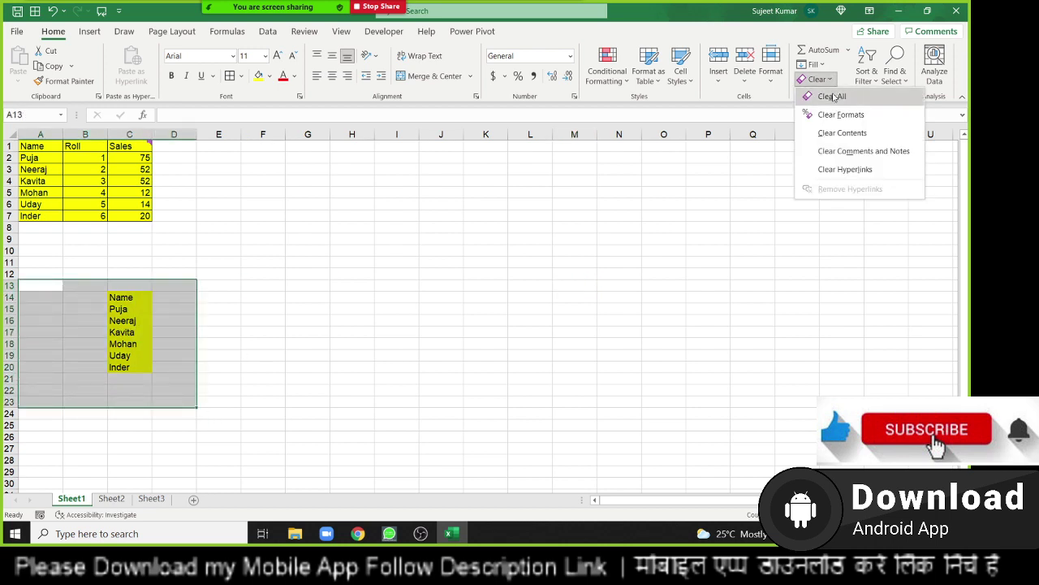
click(836, 96)
click(279, 283)
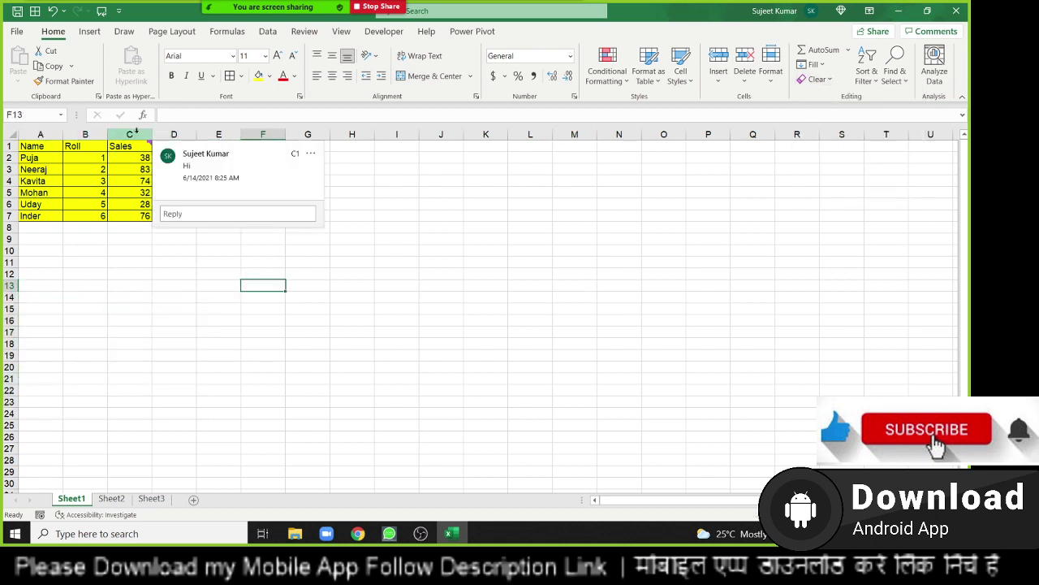
Narrow column C to fit 'Sales' and AutoFit column B to 'Roll'.
drag(151, 135, 133, 138)
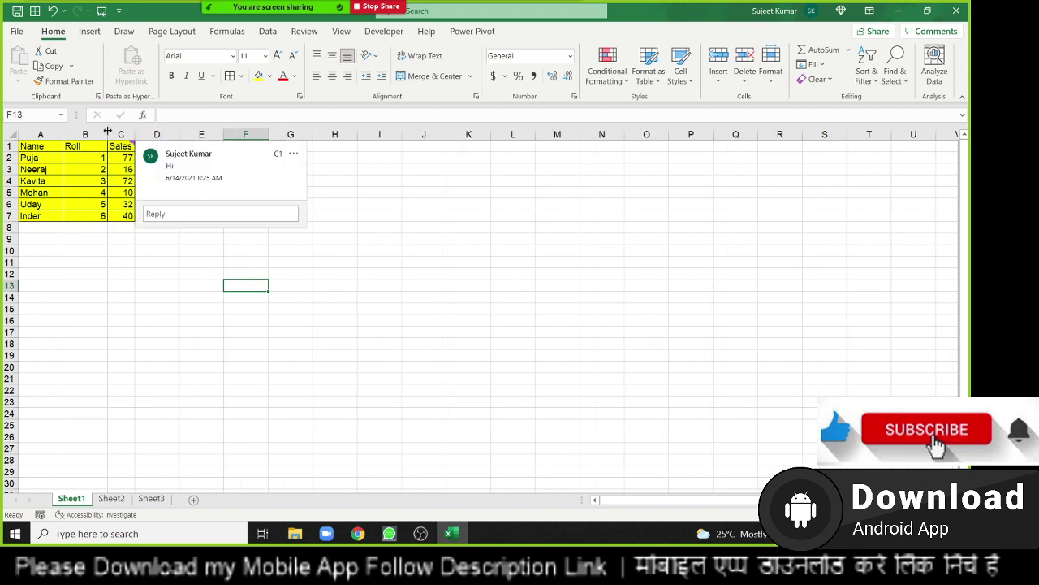
double_click(107, 132)
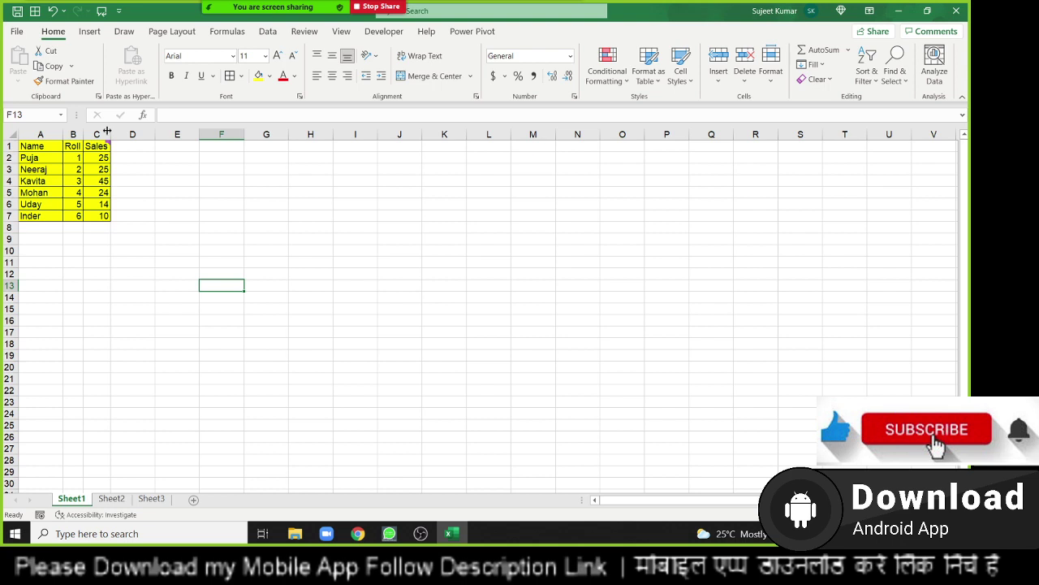
Copy the A1:C7 table and paste it at K1.
drag(42, 145, 96, 216)
key(ctrl+c)
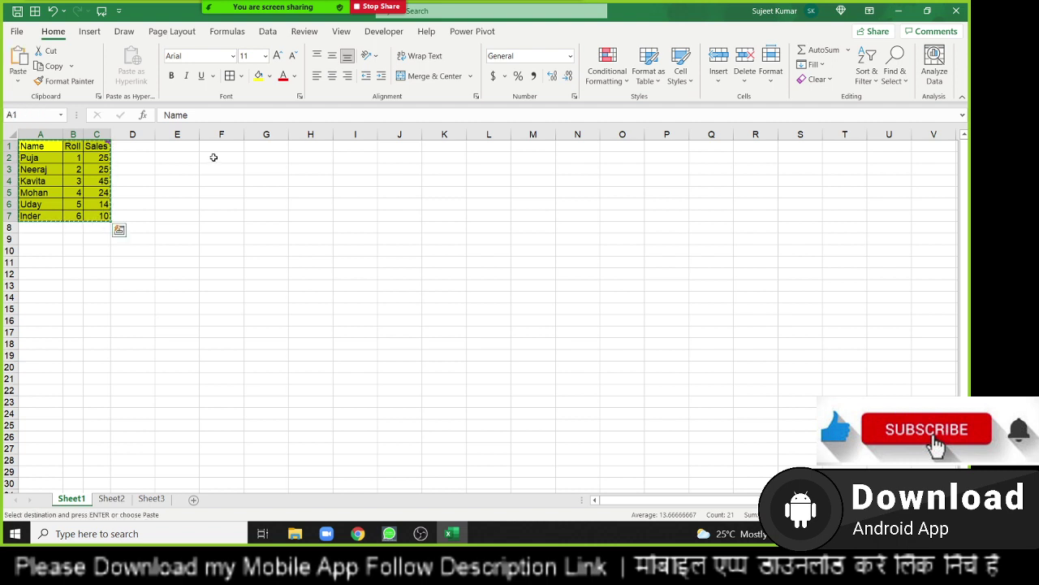
click(437, 147)
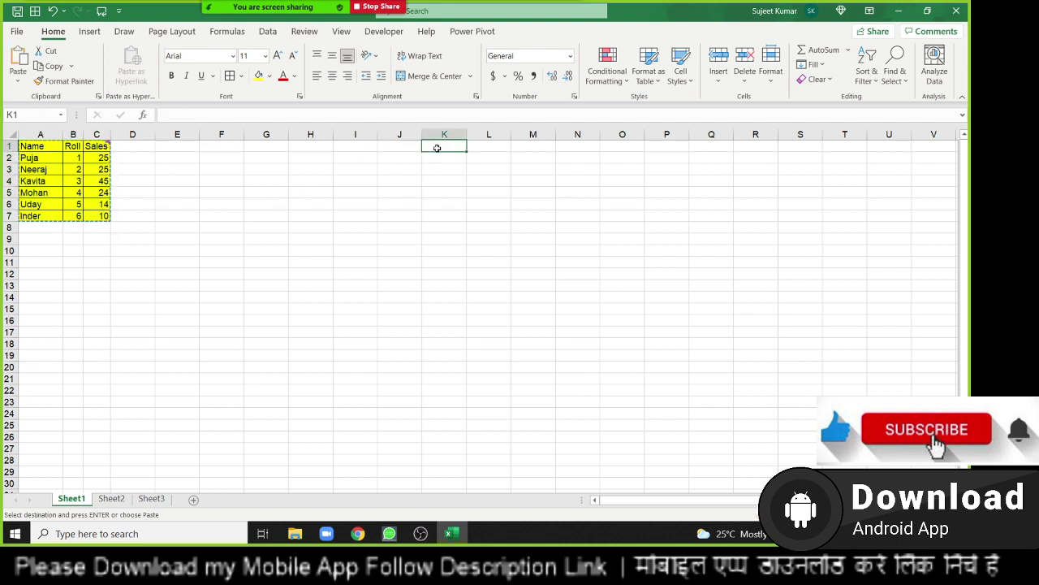
key(ctrl+v)
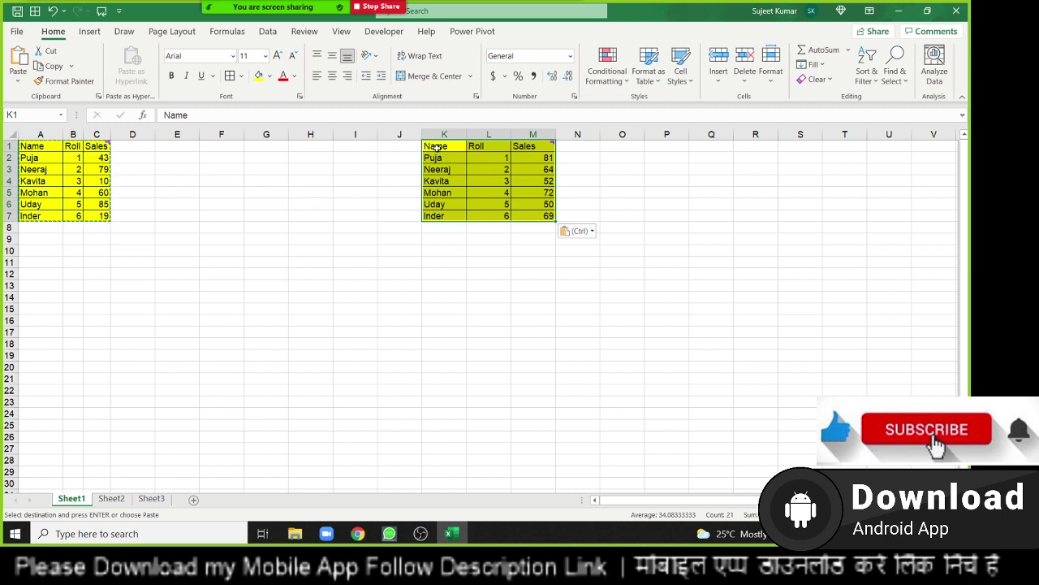
Paste Special Column widths onto K:M so they match the original narrow columns.
right_click(532, 170)
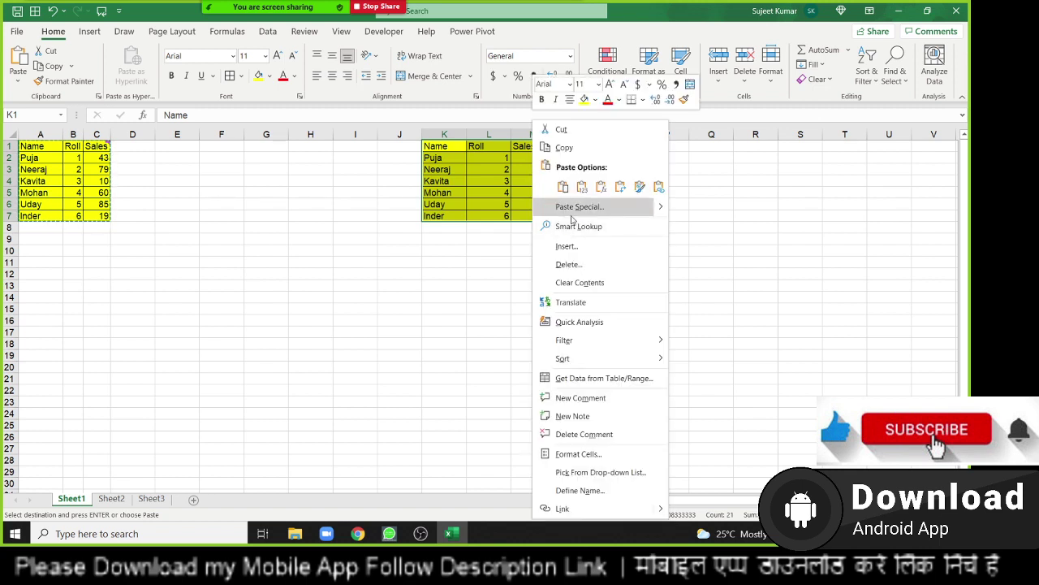
key(Escape)
key(ctrl+alt+v)
click(617, 166)
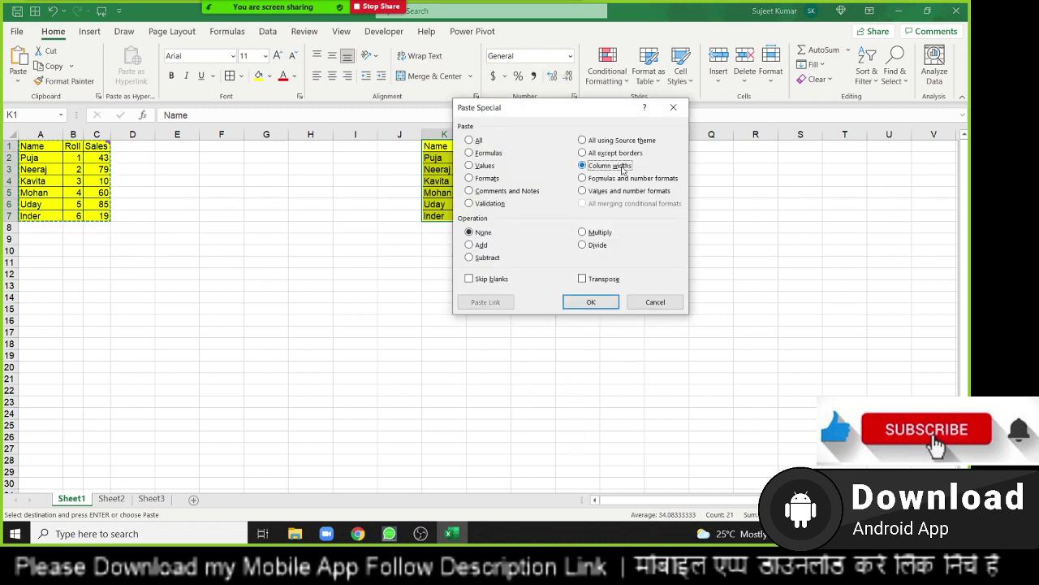
click(591, 302)
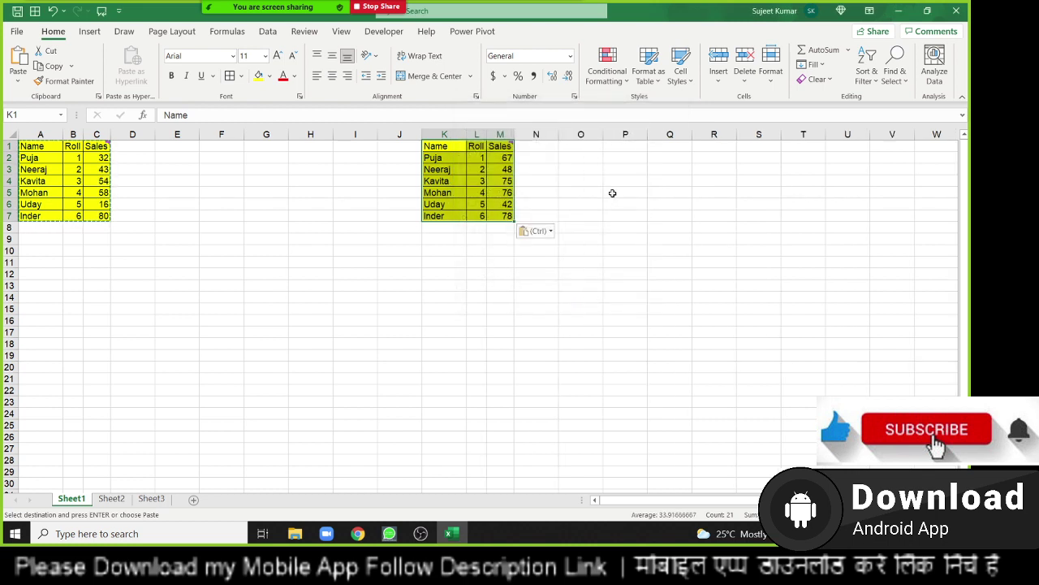
Apply Column widths at P1, then paste the table there with Keep Source Column Widths.
click(624, 146)
right_click(624, 146)
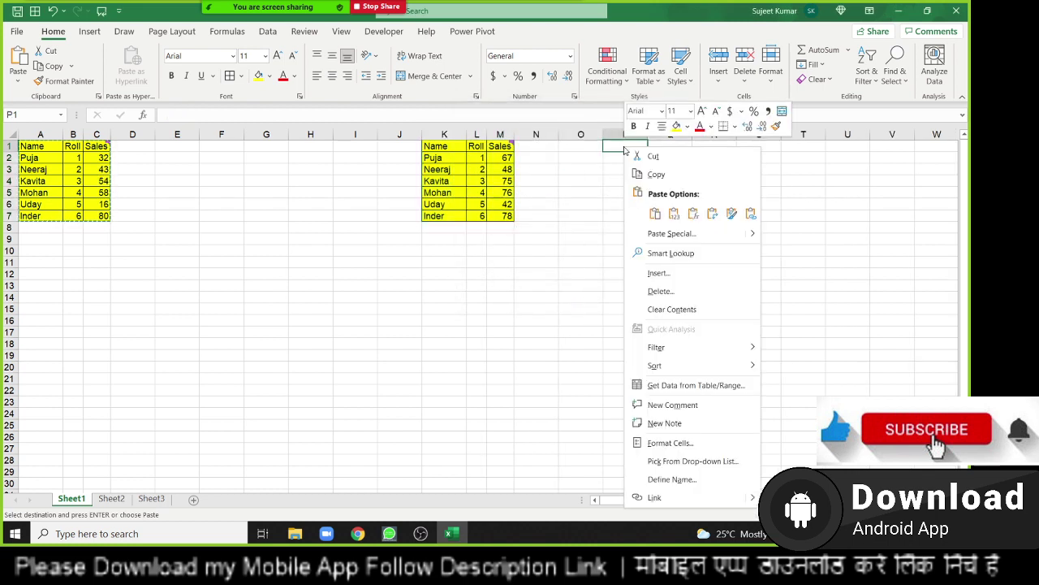
click(650, 240)
click(686, 187)
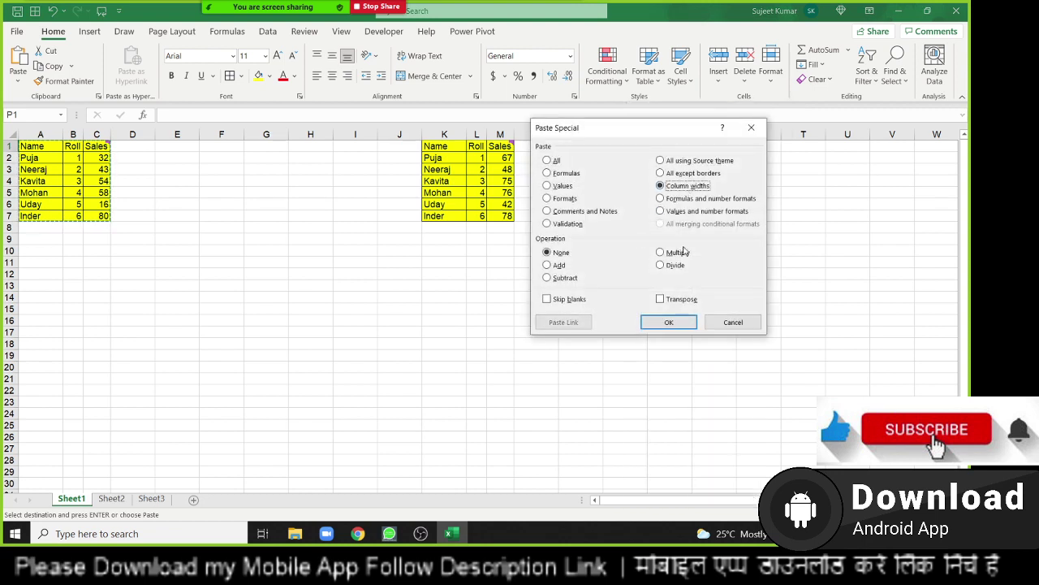
click(684, 319)
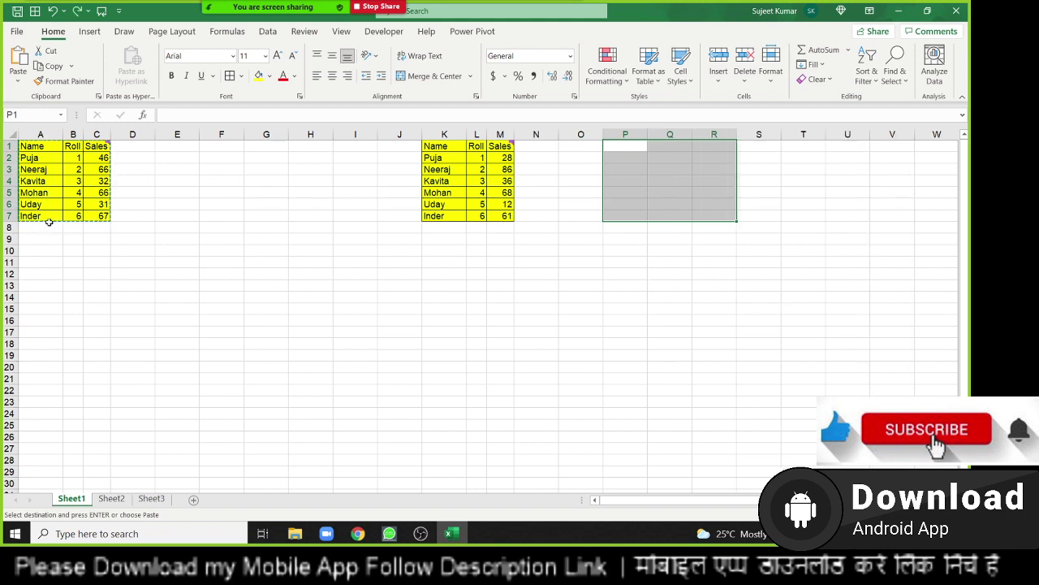
click(18, 81)
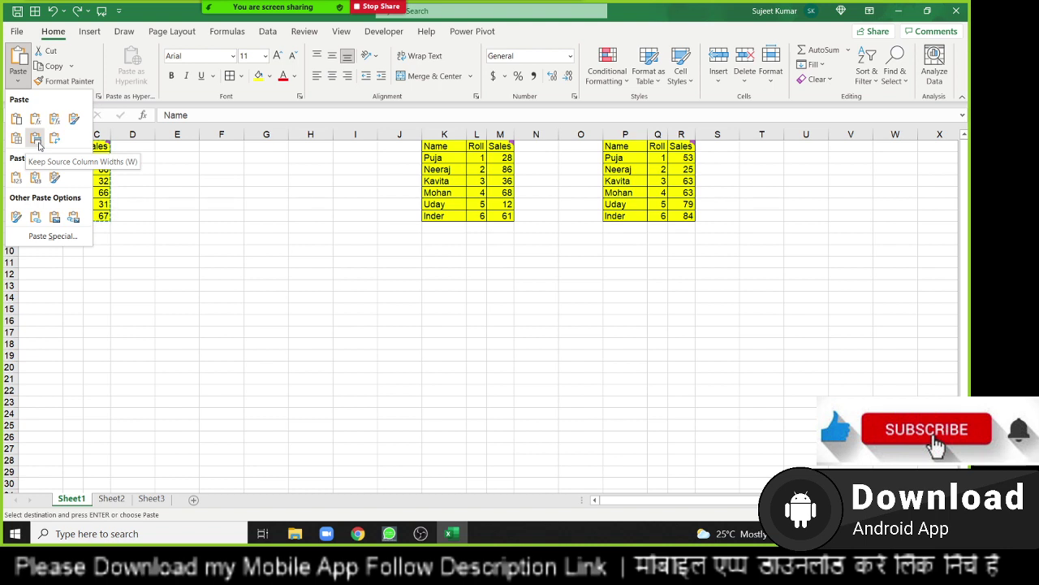
click(36, 138)
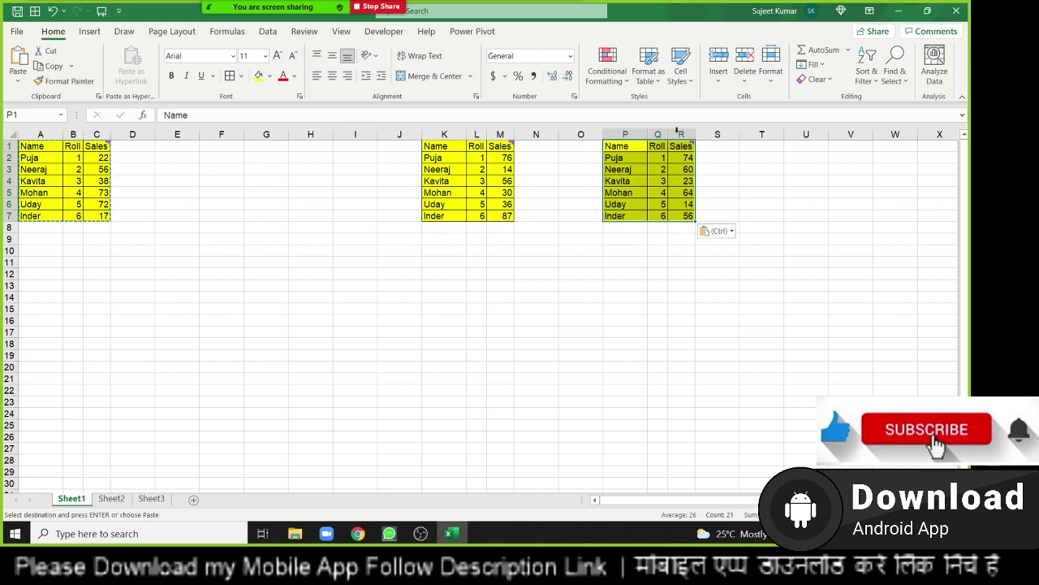
Undo the pasted table copies and their column widths in columns I:R.
drag(681, 146, 355, 96)
key(ctrl+z)
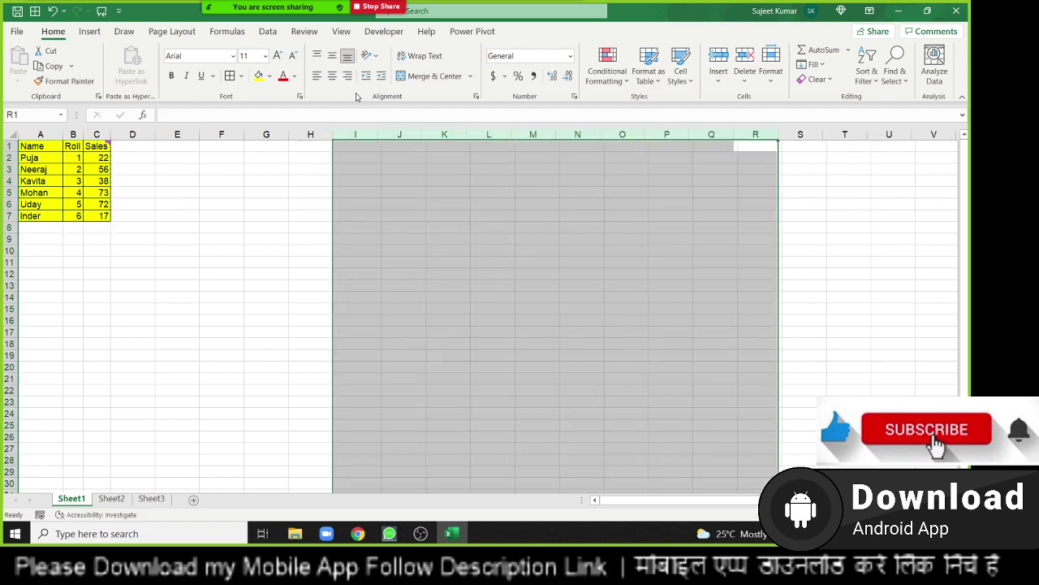
key(ctrl+z)
key(ctrl+z)
Add a Date header in D1, fill dates 6/14/2021 to 6/19/2021 down D2:D7, and copy them.
key(Right)
key(Right)
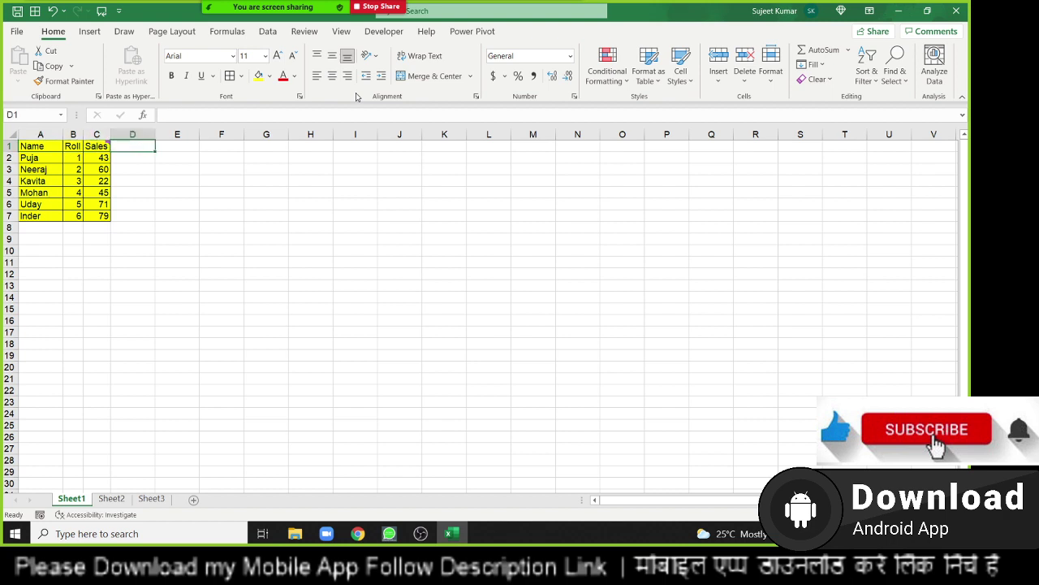
text(Date)
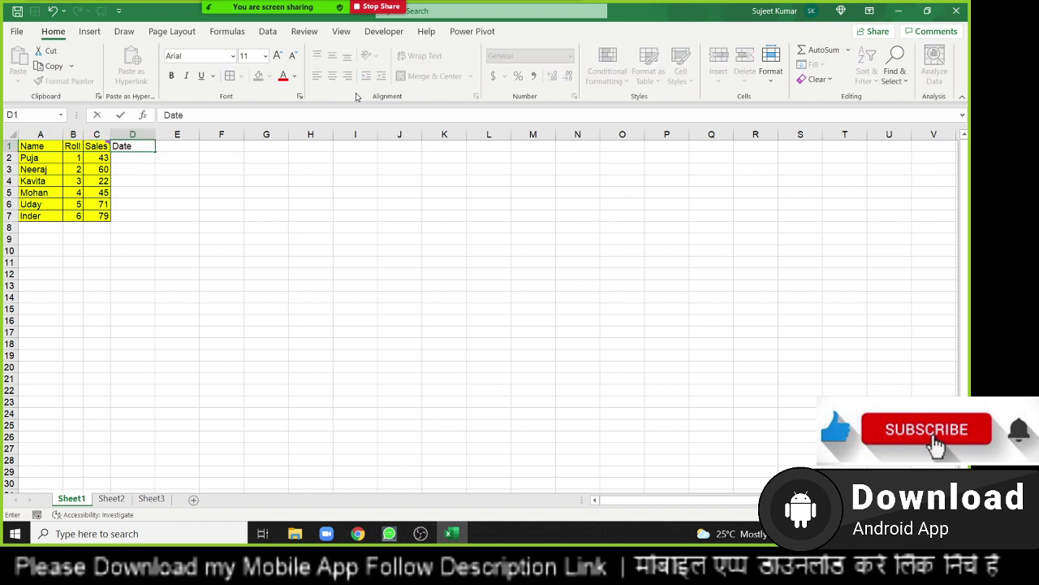
key(Return)
key(ctrl+semicolon)
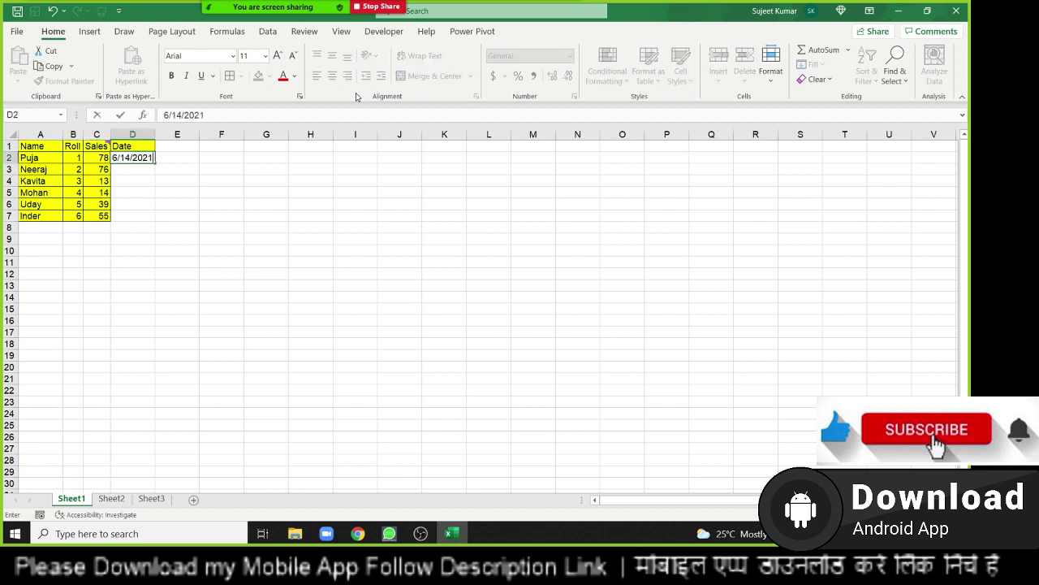
key(Return)
click(140, 157)
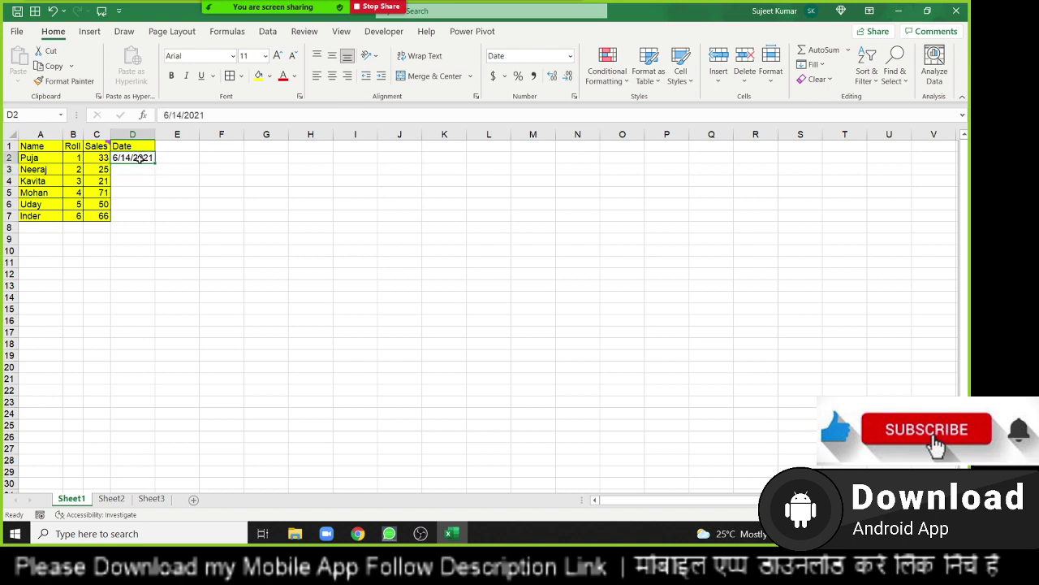
drag(151, 165, 156, 220)
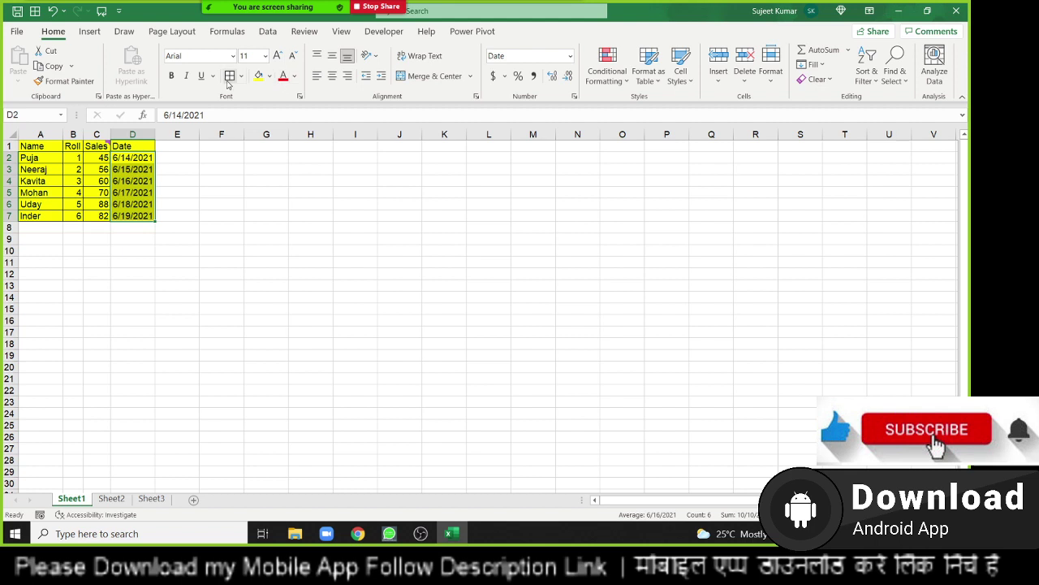
key(ctrl+c)
Paste the copied dates into J2:J7 as plain values, giving serial numbers 44361 to 44366.
click(383, 160)
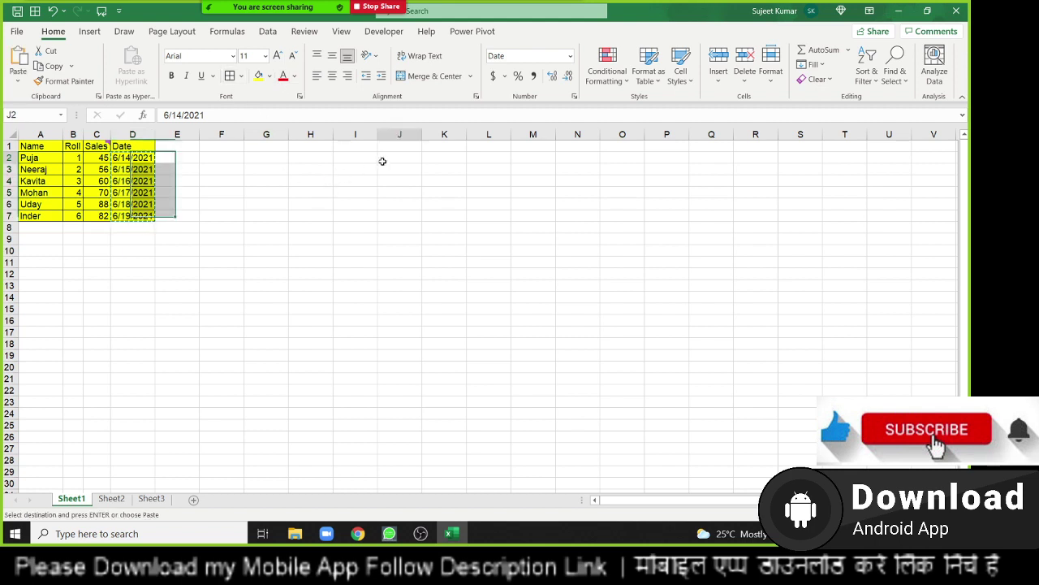
right_click(382, 160)
click(433, 224)
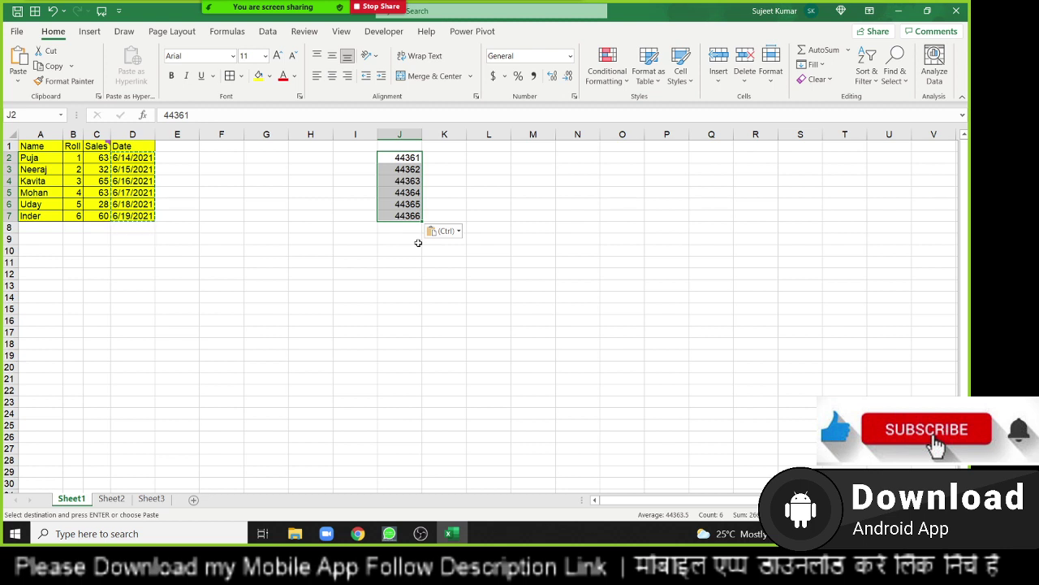
Enter the number 1 in cell G7.
key(Right)
key(Right)
key(Down)
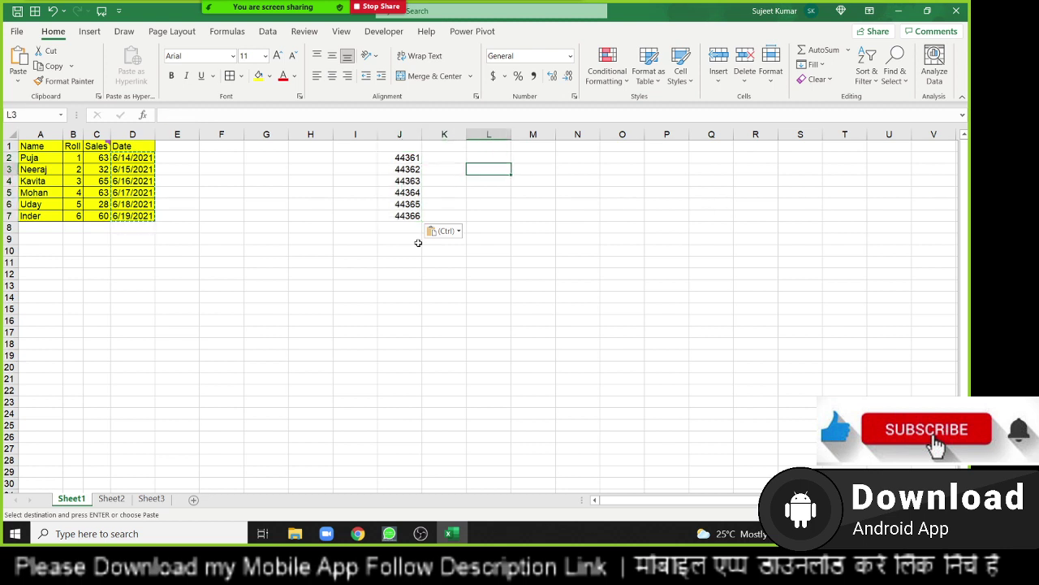
key(Down)
key(Down)
key(Down)
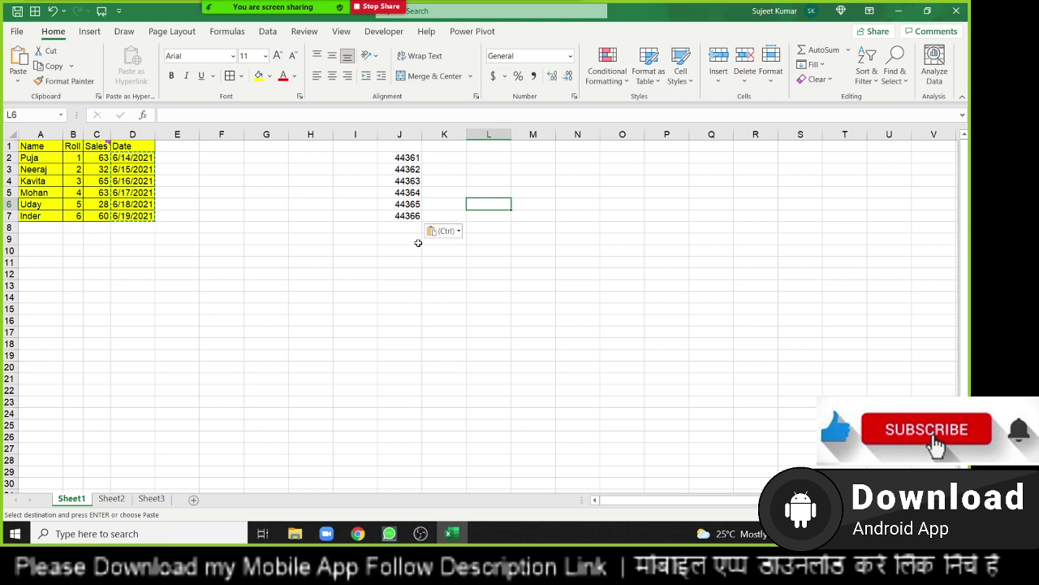
key(Left)
key(Left)
key(Left)
key(Left)
key(Down)
key(Left)
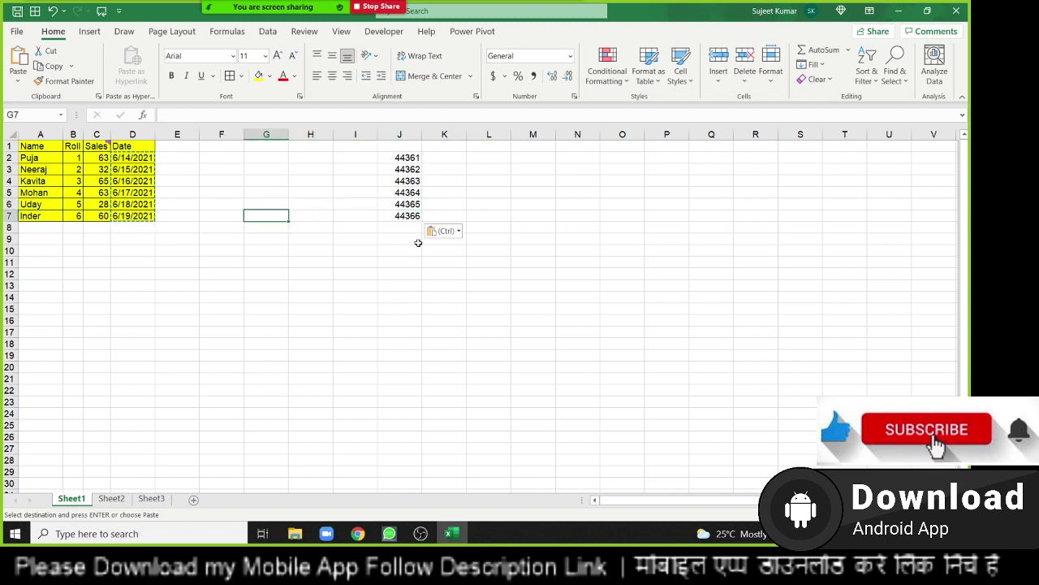
text(1)
key(Right)
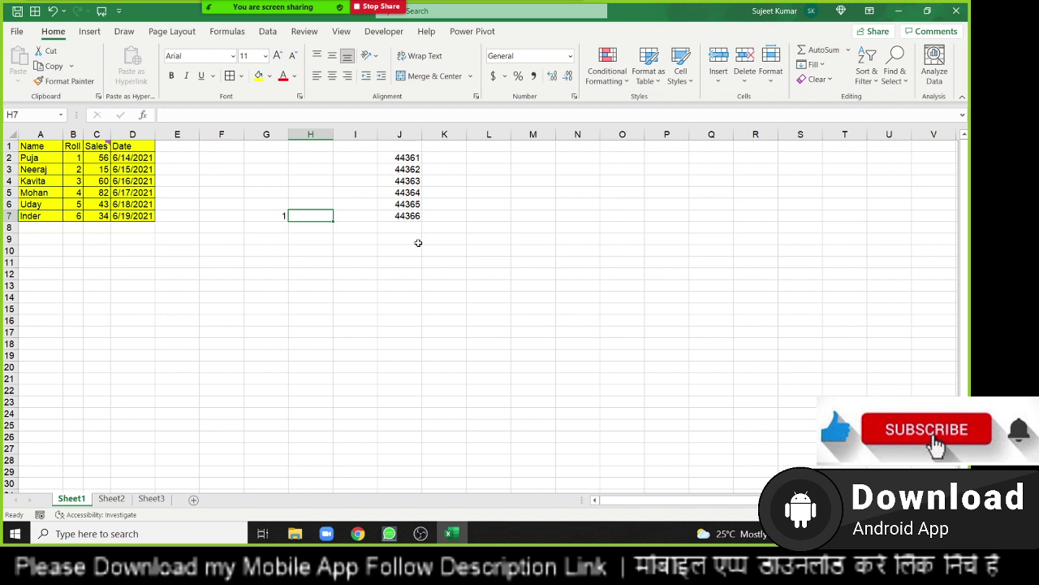
key(Left)
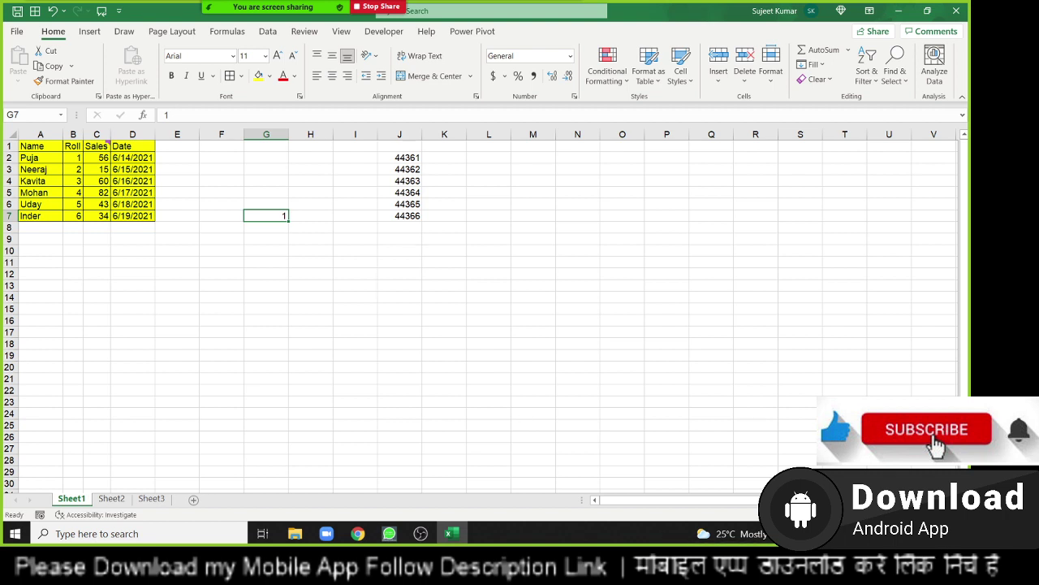
click(452, 534)
Open the taskbar calendar's decade view, page back to 1921–1929, then close it.
click(934, 533)
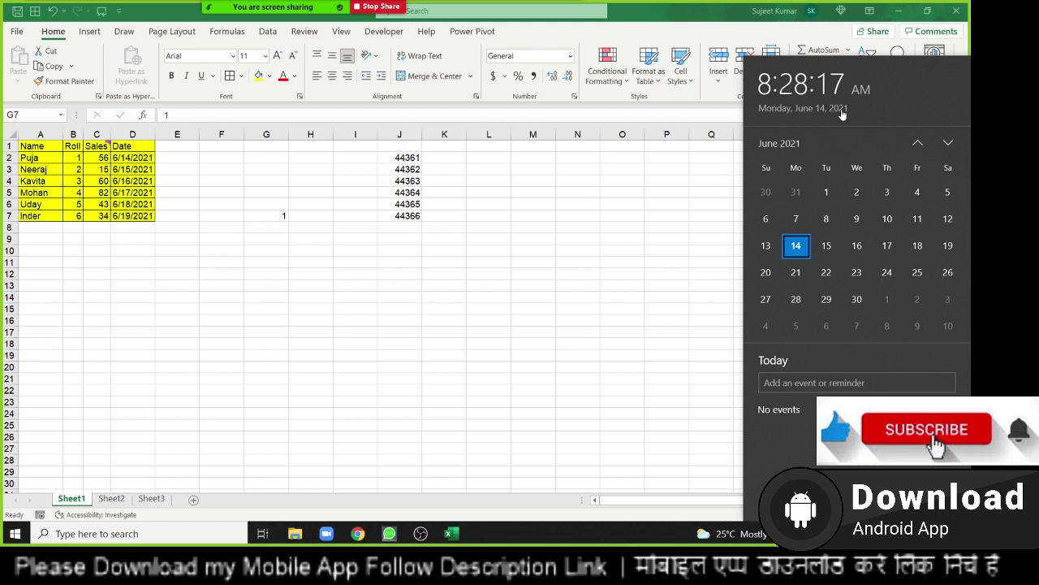
click(774, 143)
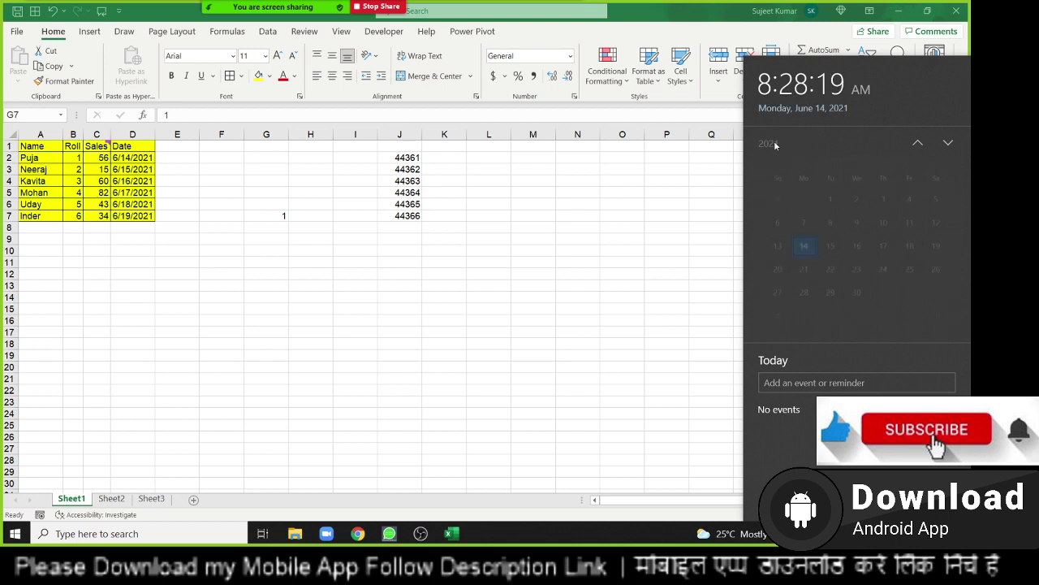
click(775, 144)
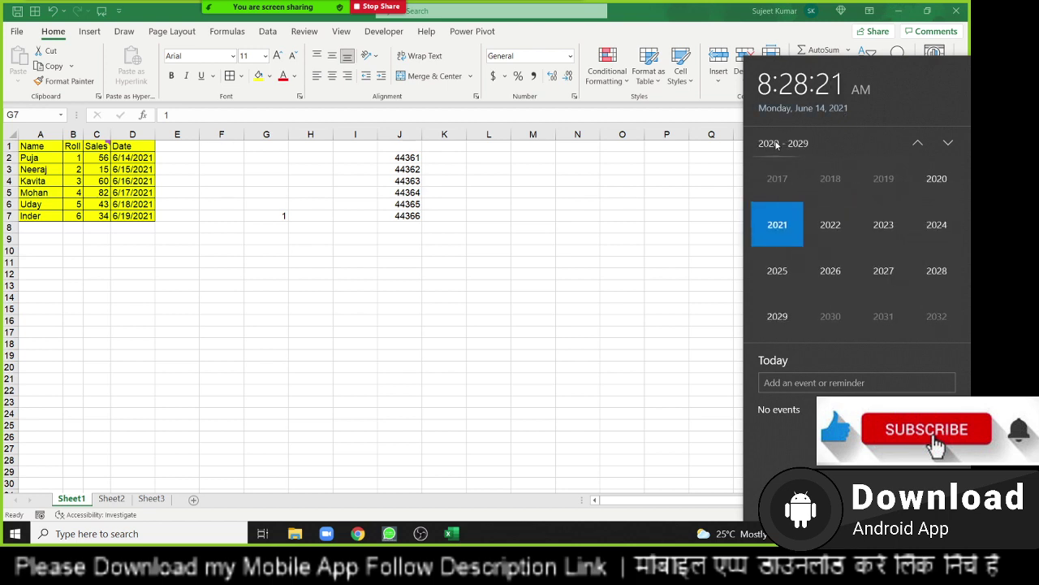
click(918, 145)
click(918, 144)
click(918, 145)
click(919, 145)
click(919, 145)
click(919, 144)
click(919, 144)
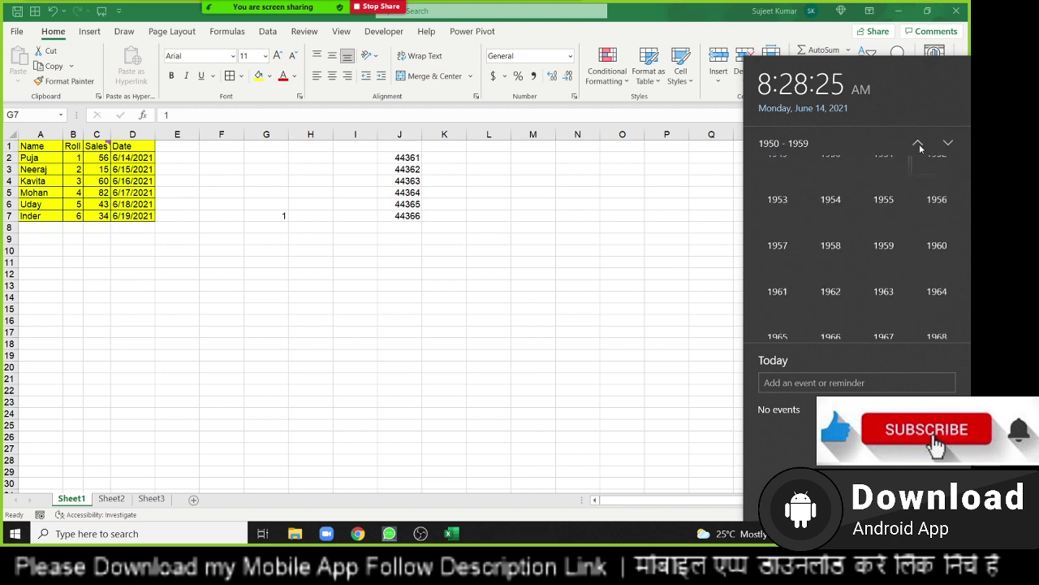
click(919, 145)
click(918, 144)
click(918, 144)
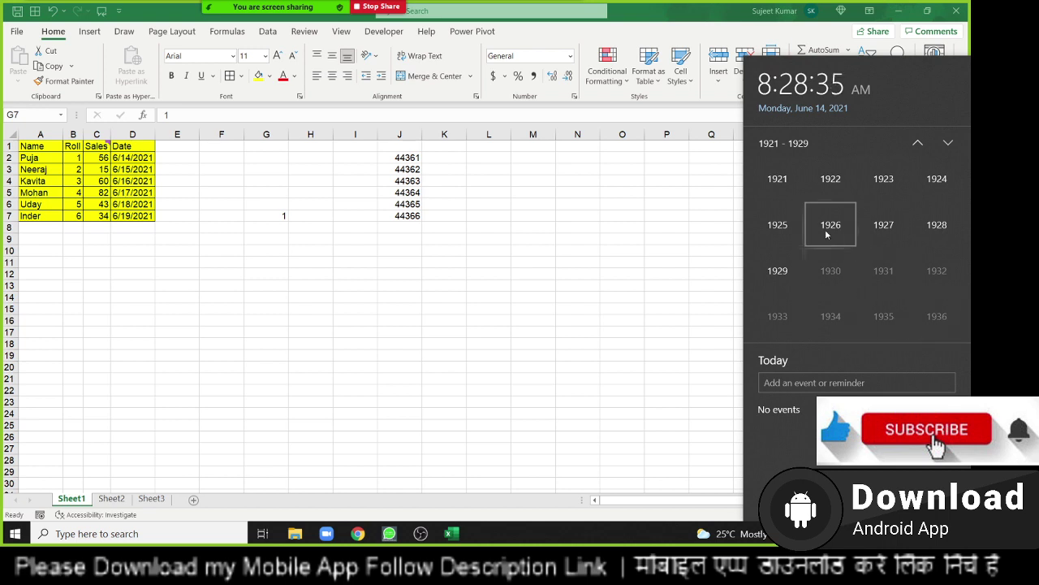
scroll(827, 235, down, 1)
scroll(827, 234, up, 1)
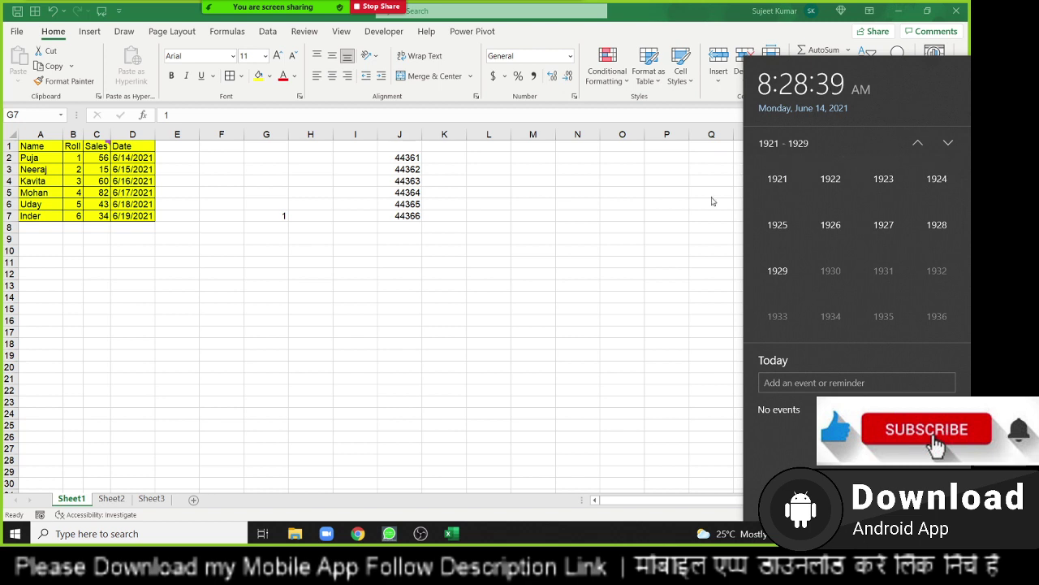
key(Escape)
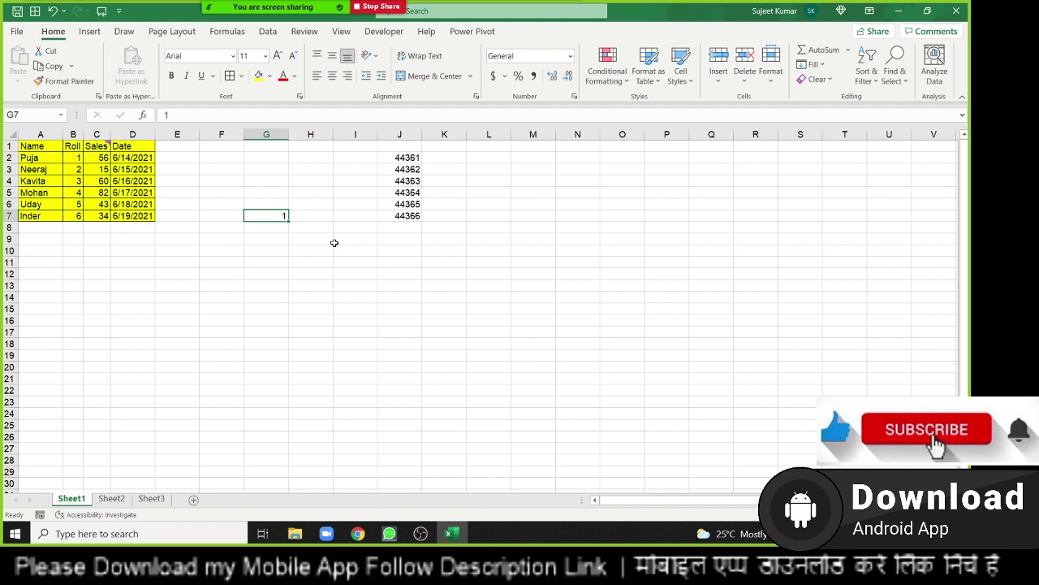
Open the Home tab's Number Format list for cell G7.
click(570, 56)
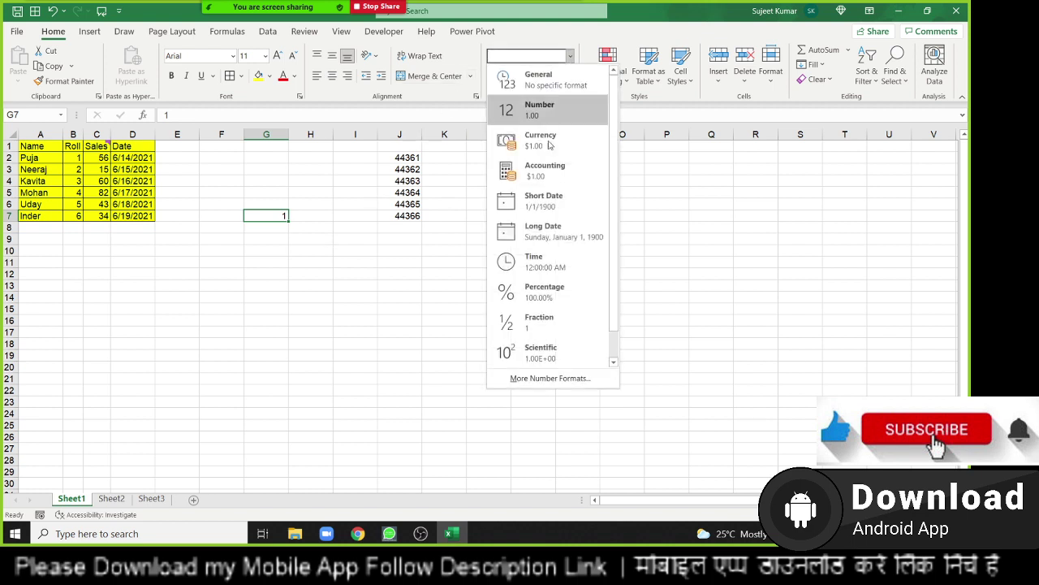
Format G7 as Short Date and enter 31, then 32, to see their dates.
click(540, 208)
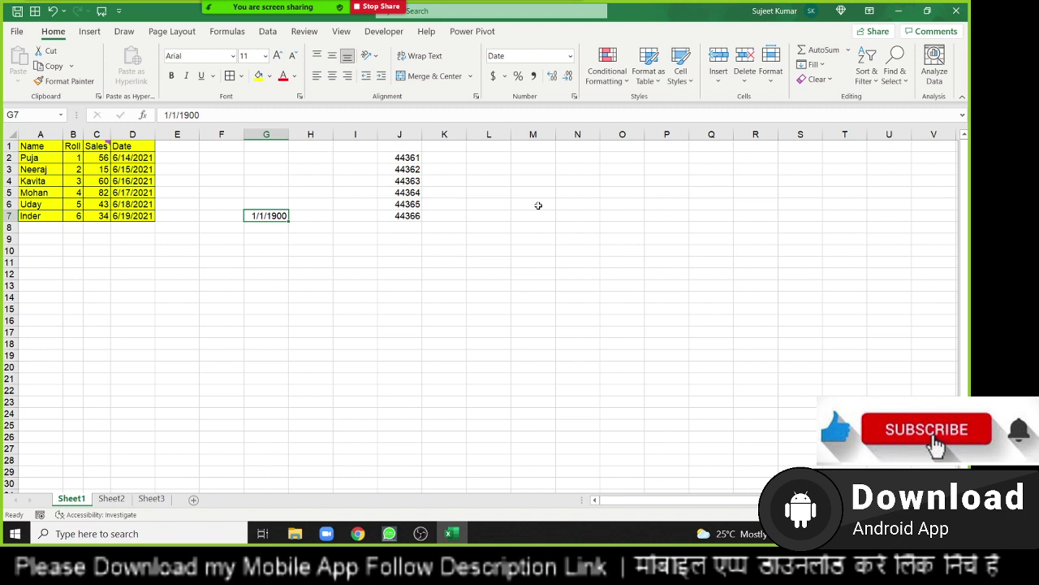
text(31)
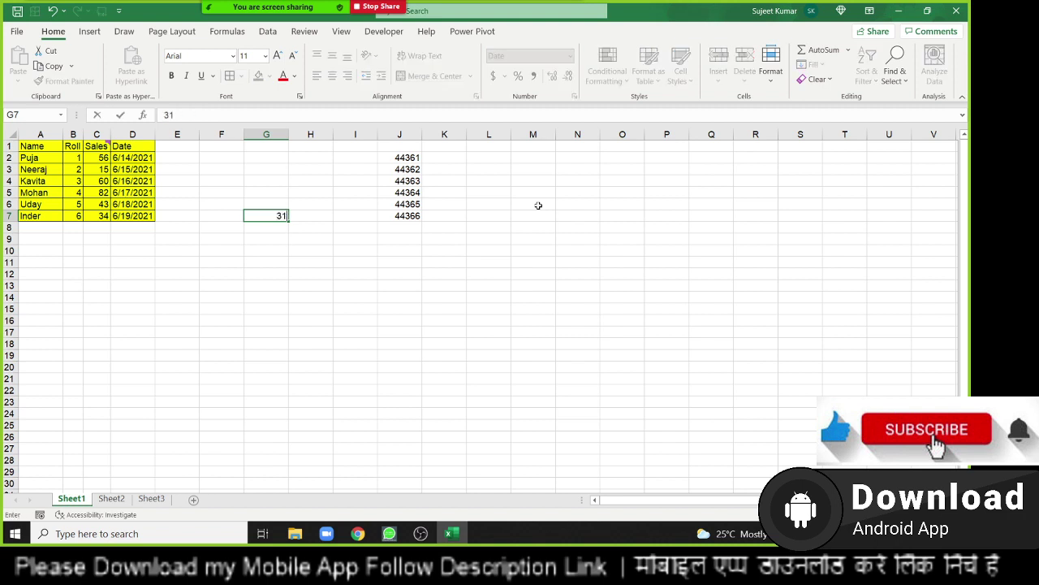
key(Return)
key(Up)
text(32)
key(Return)
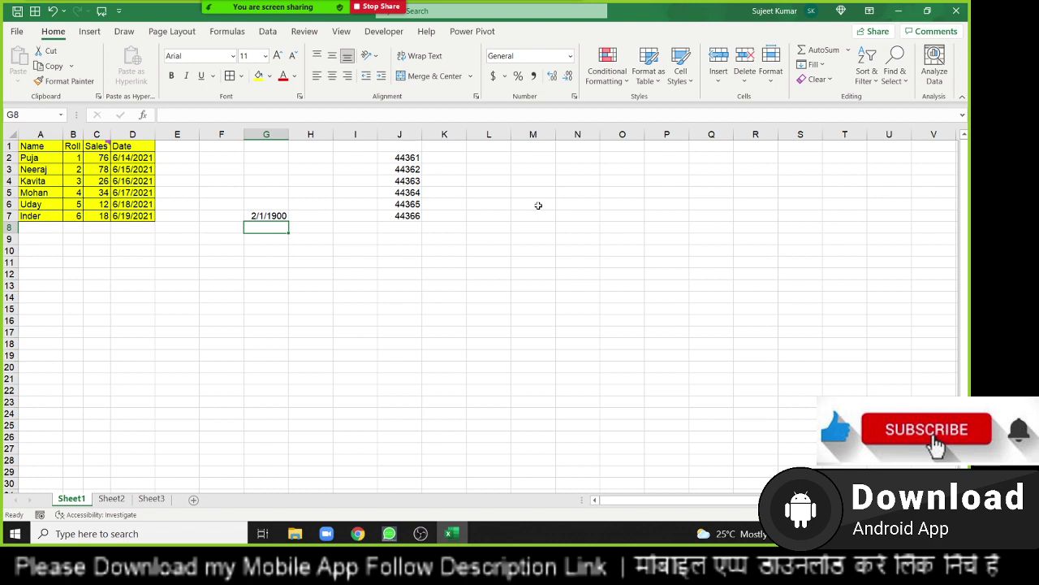
key(Up)
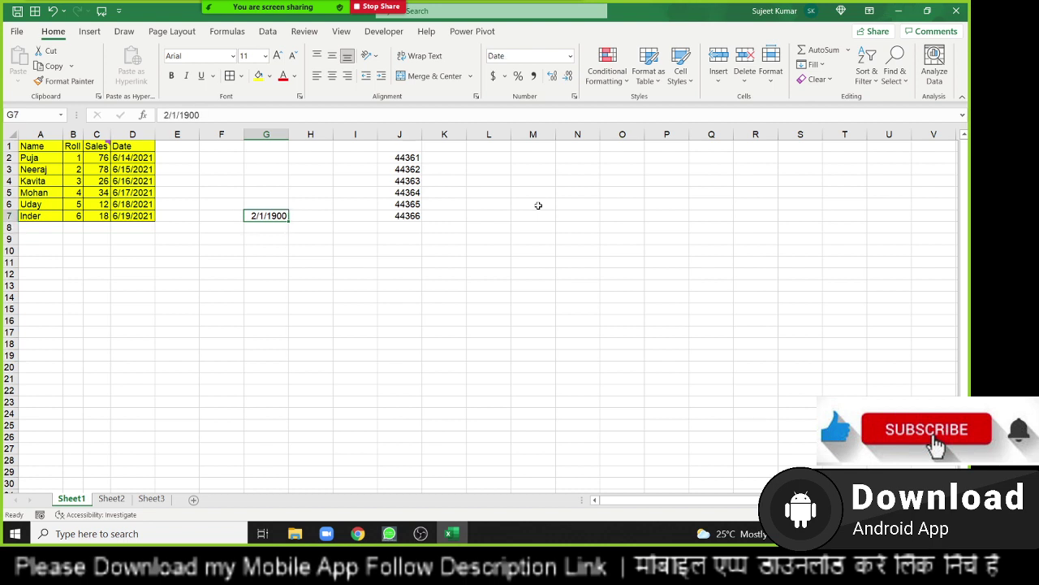
Enter 367, then 44361 in G7 so it displays 6/14/2021.
text(367)
key(Return)
key(Up)
text(44367)
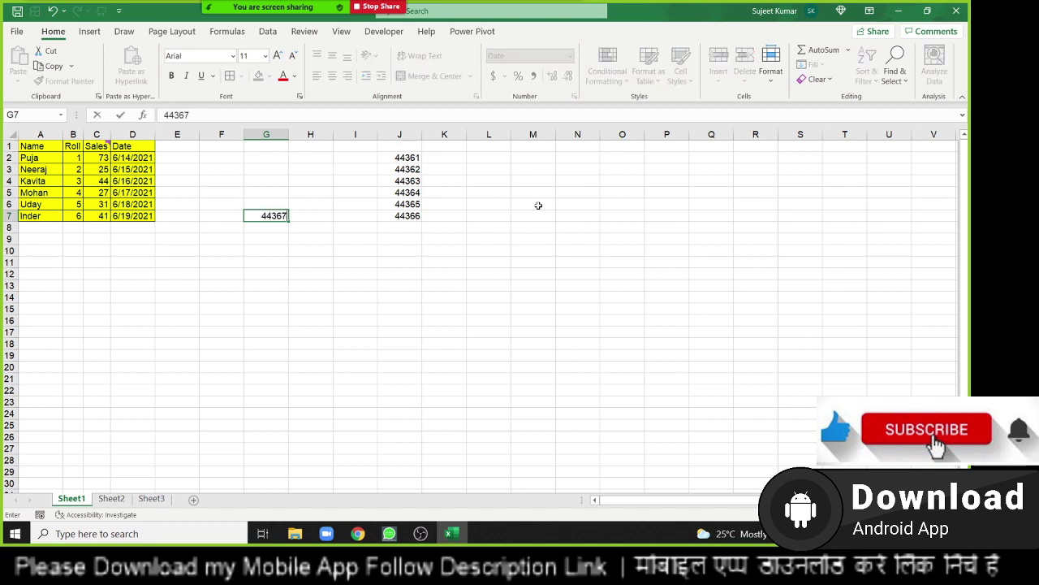
key(BackSpace)
text(1)
key(Return)
key(Up)
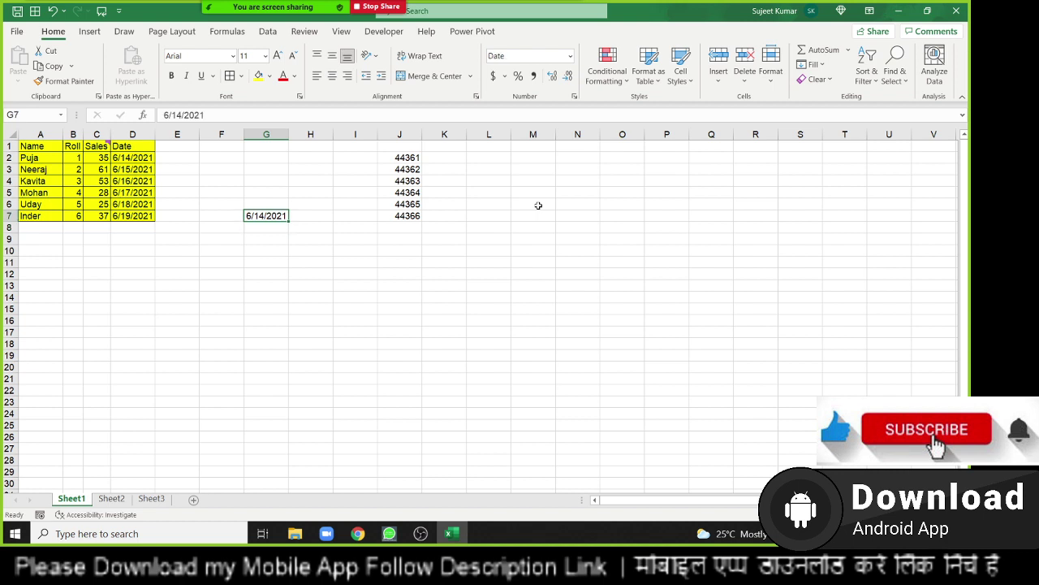
Apply the Short Date format to serial numbers in J2:J7.
drag(406, 216, 406, 156)
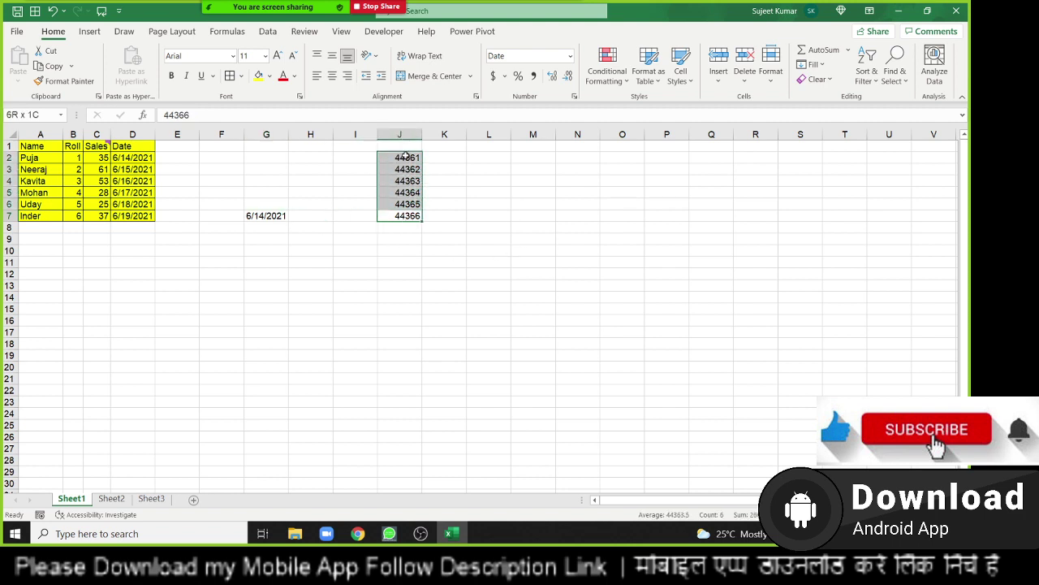
click(572, 57)
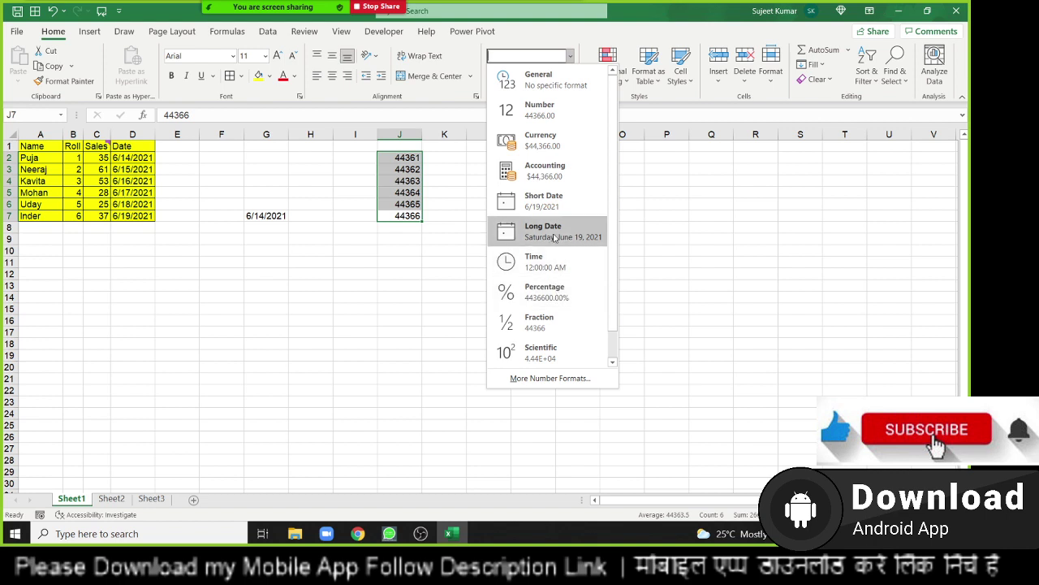
click(544, 201)
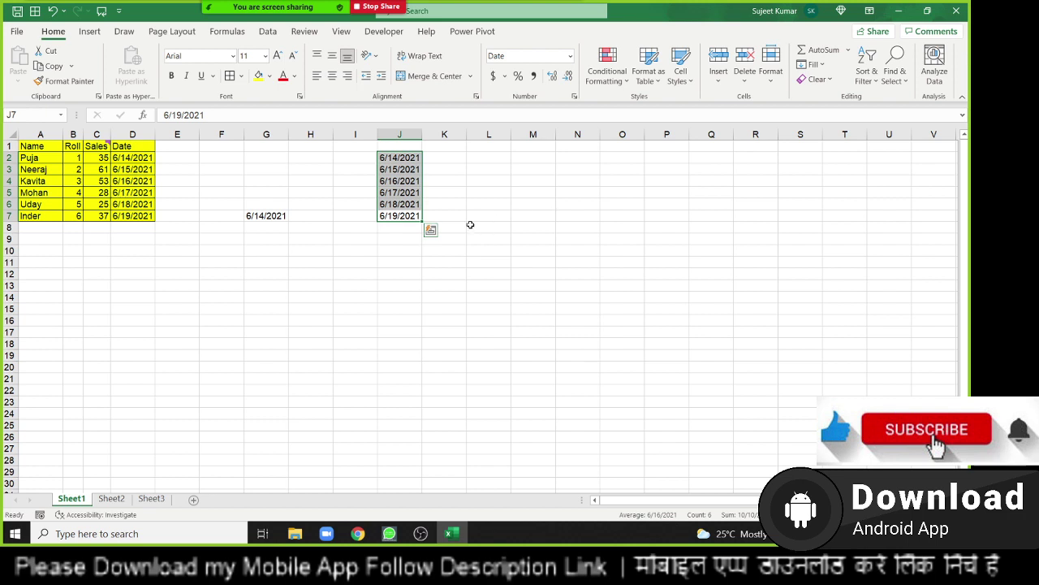
Enter 125zd in H11 and the formula =H11+2 in I11, producing #VALUE!
click(290, 262)
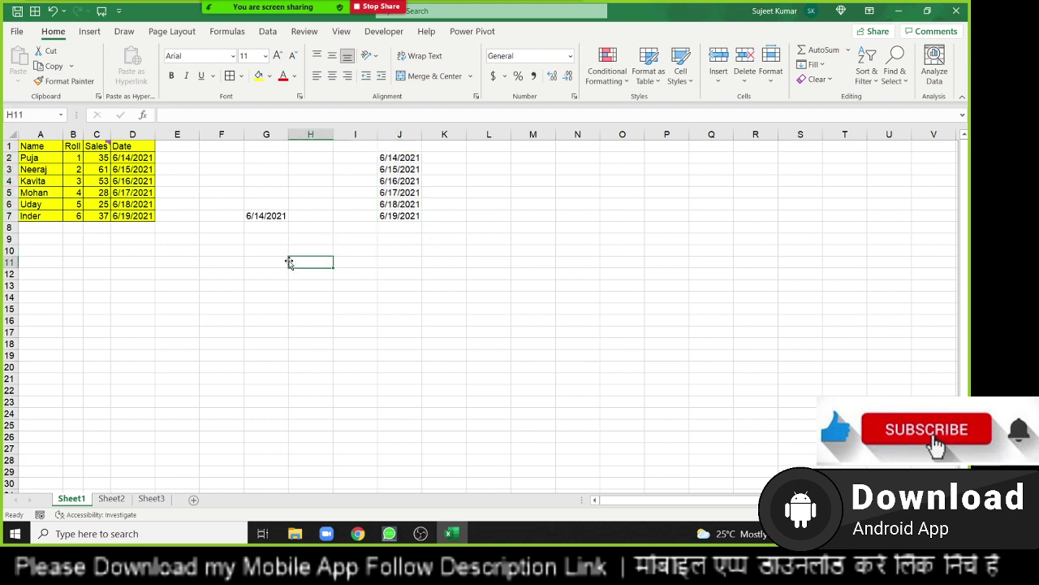
text(125)
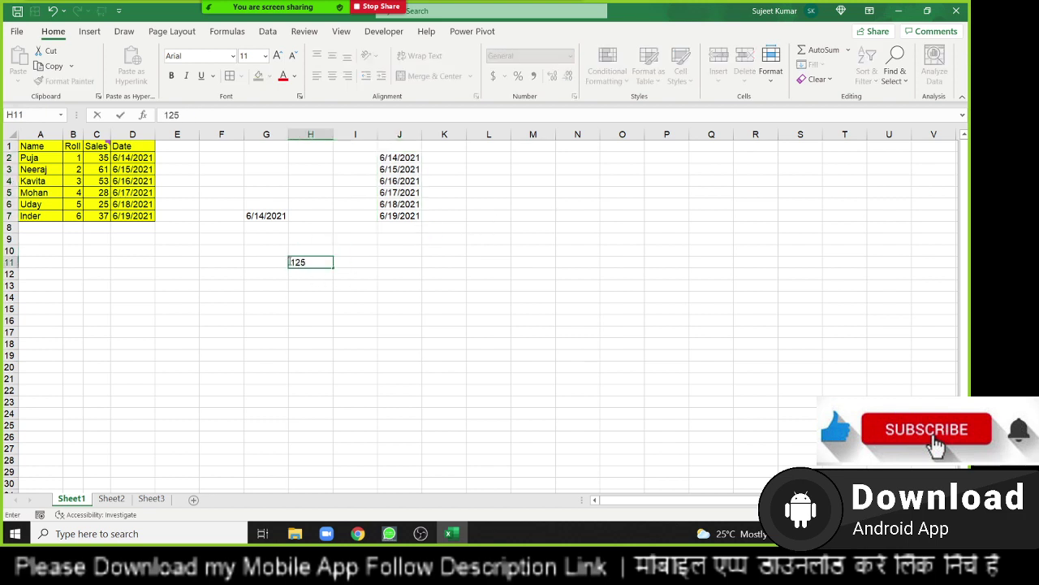
text(zd)
key(Tab)
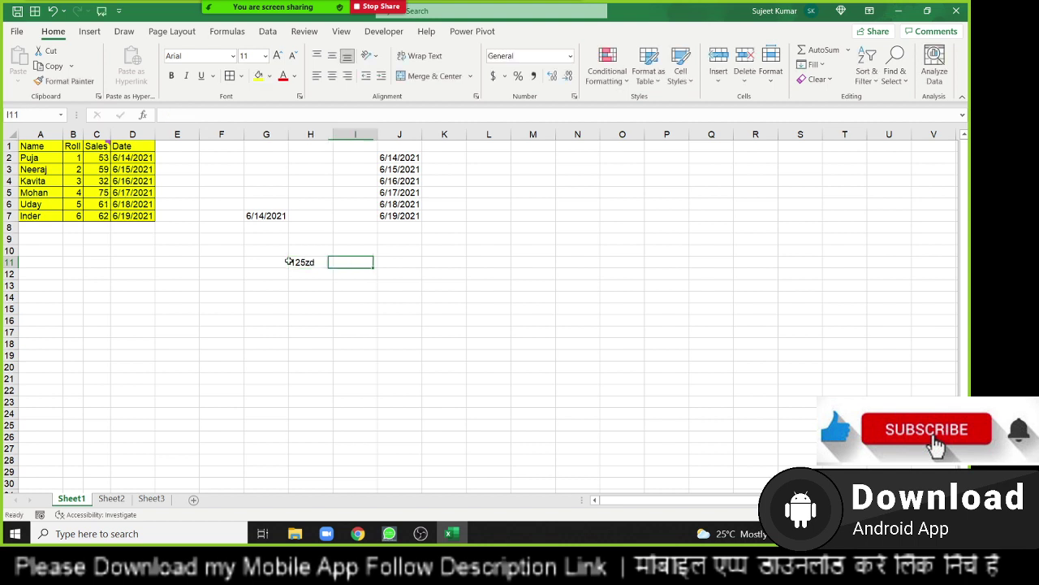
text(=)
click(290, 262)
text(+)
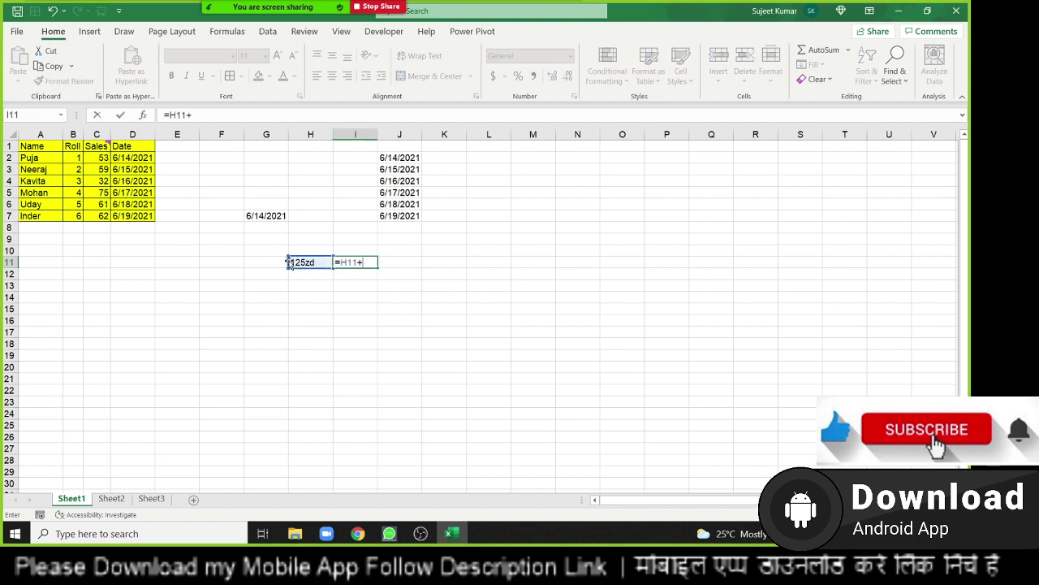
text(2)
key(Return)
Give G7 the 14-Jun-21 date style and enter =G7+20 in G8.
key(Up)
key(Up)
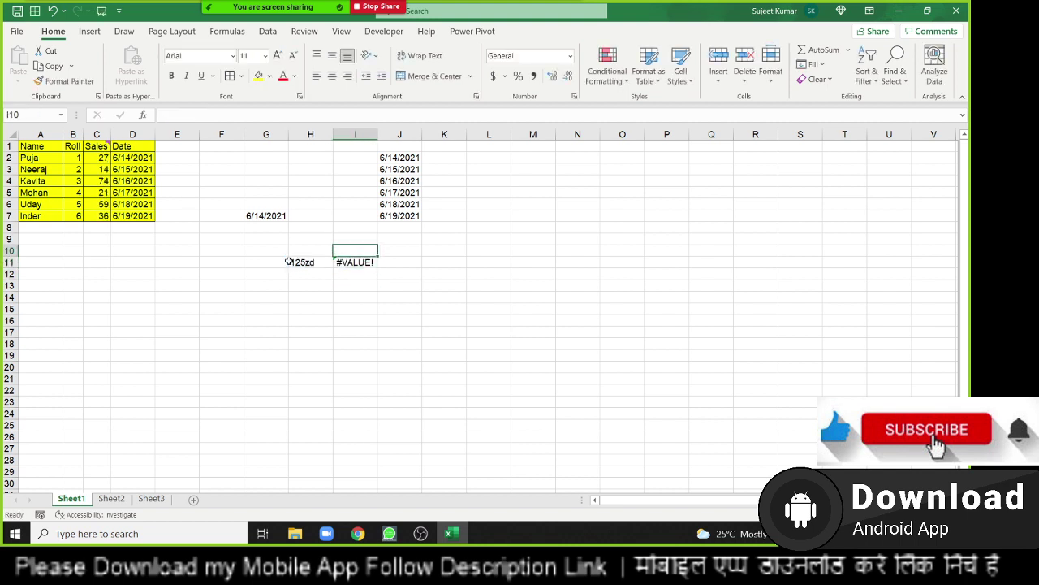
key(Left)
key(Left)
key(Up)
key(Up)
key(Up)
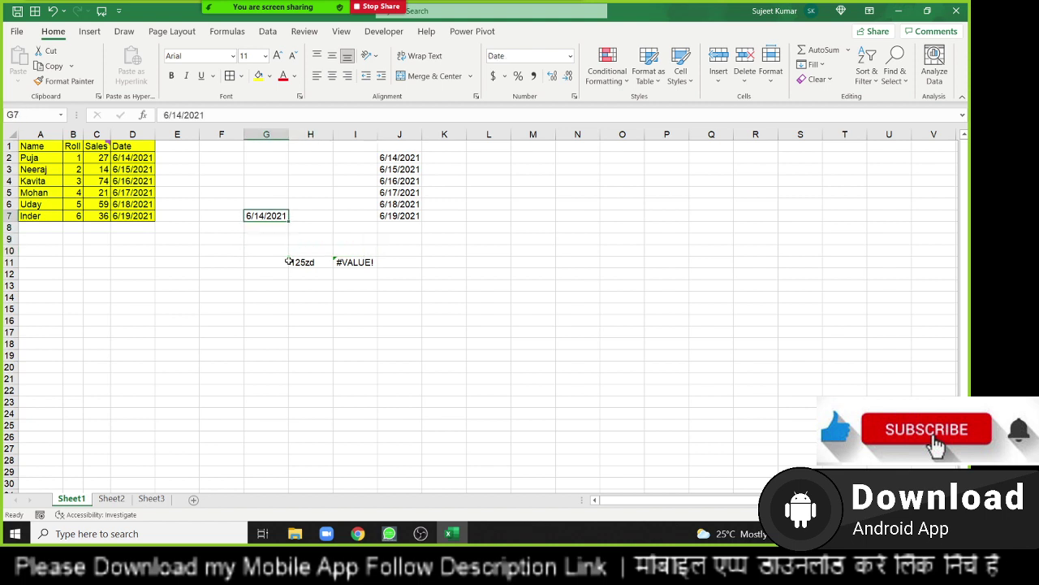
key(ctrl+shift+numbersign)
key(Return)
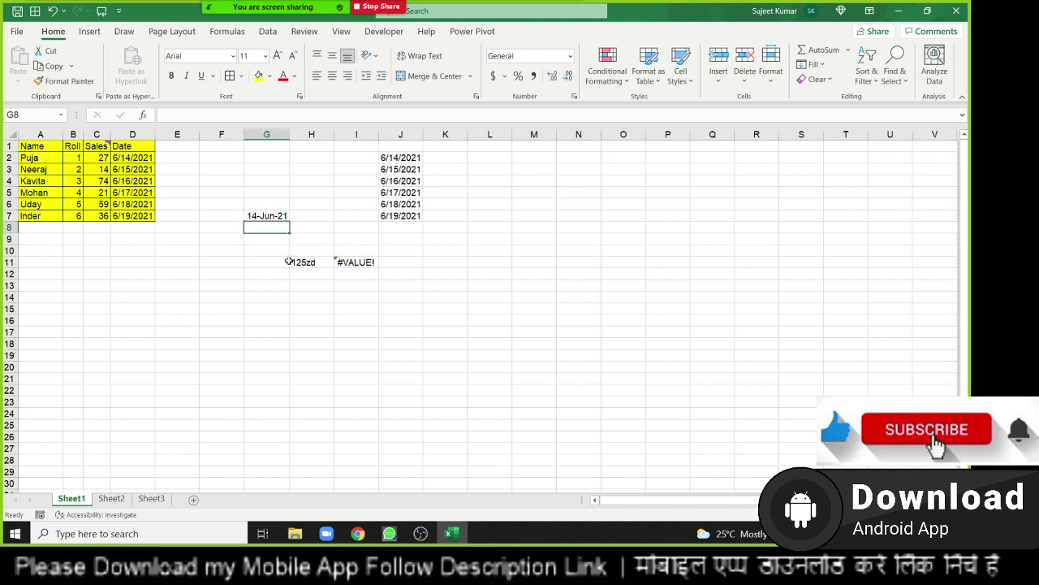
text(=G7+20)
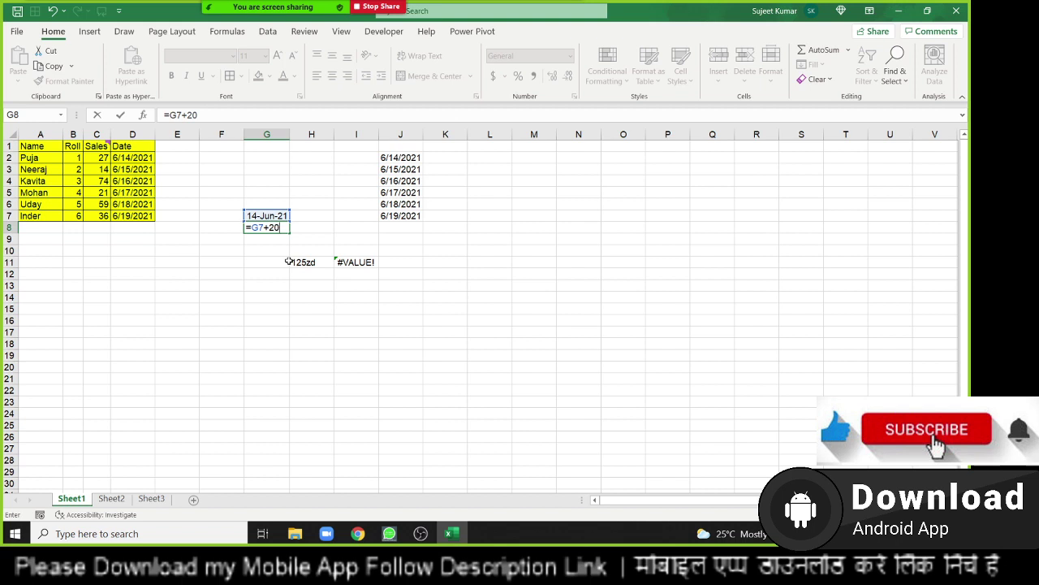
key(Return)
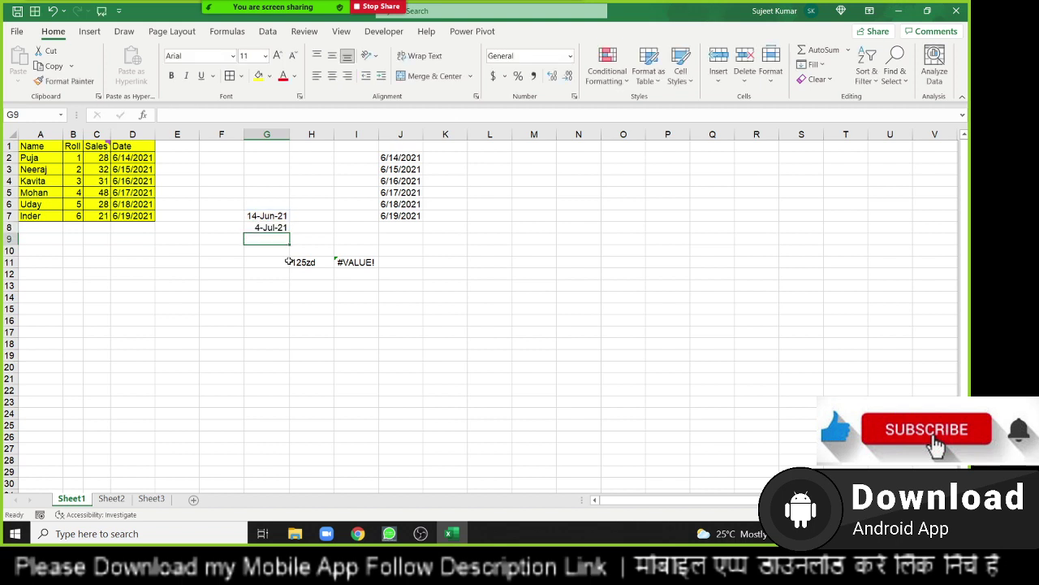
Switch G7 and G8 to General format, showing serial numbers 44361 and 44381.
key(Up)
key(Up)
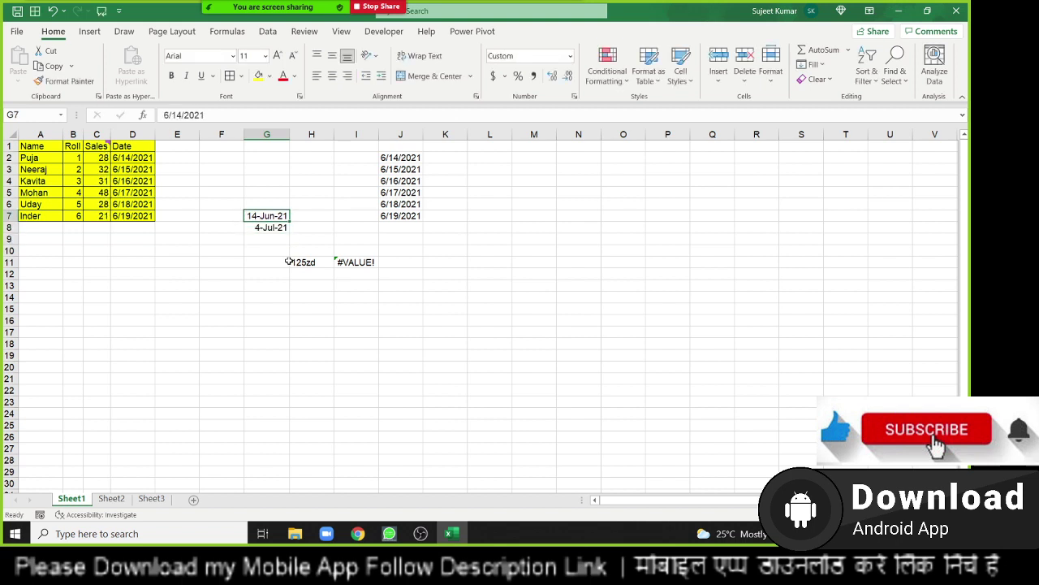
text(~)
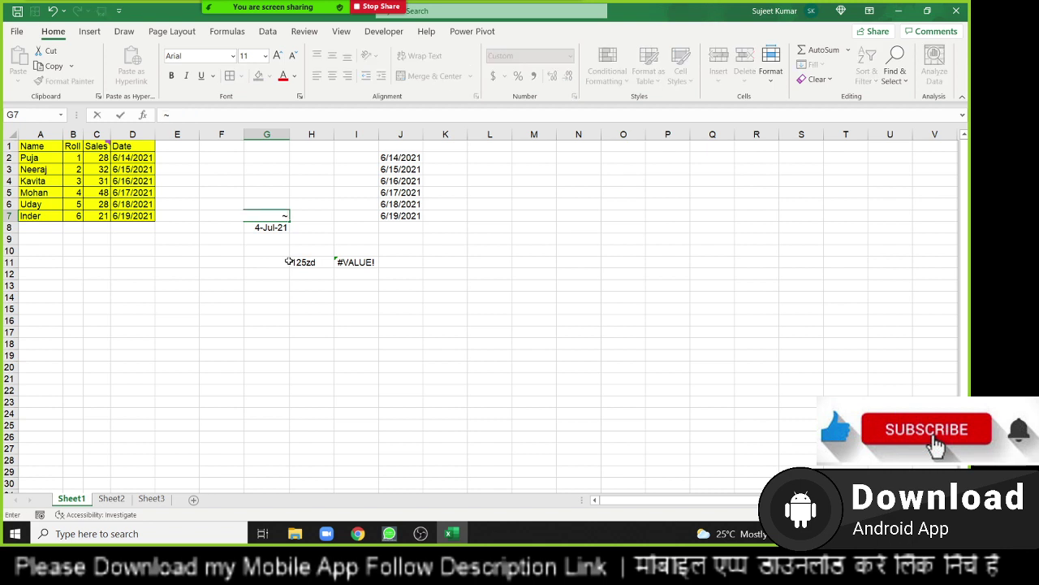
key(Escape)
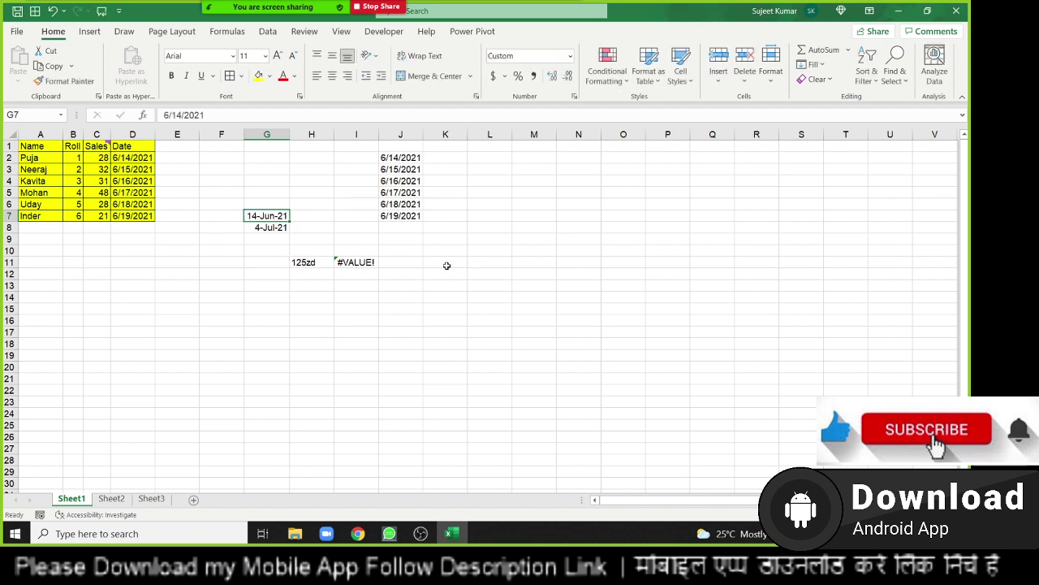
click(570, 57)
click(566, 83)
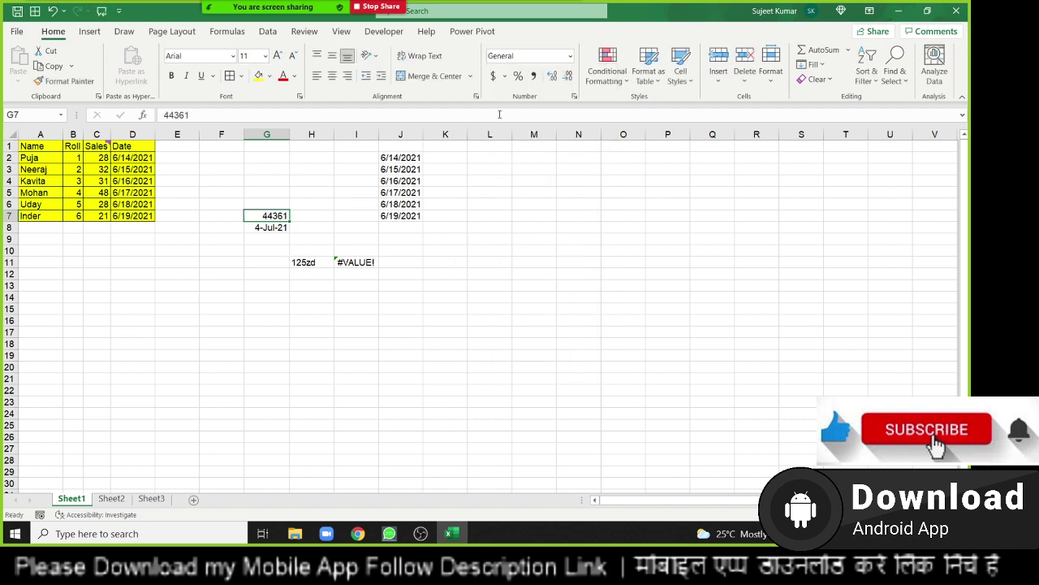
click(288, 228)
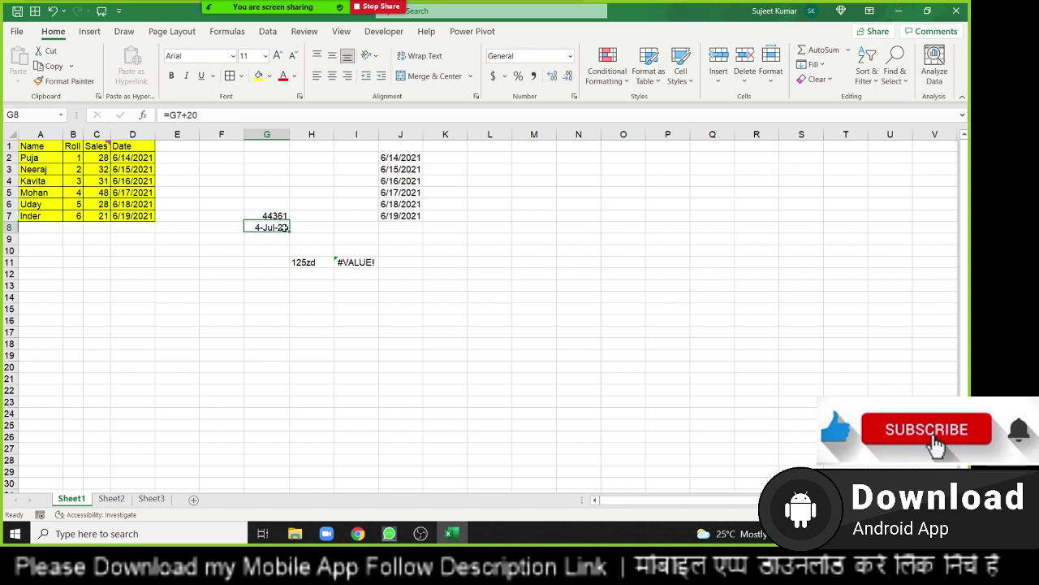
click(570, 55)
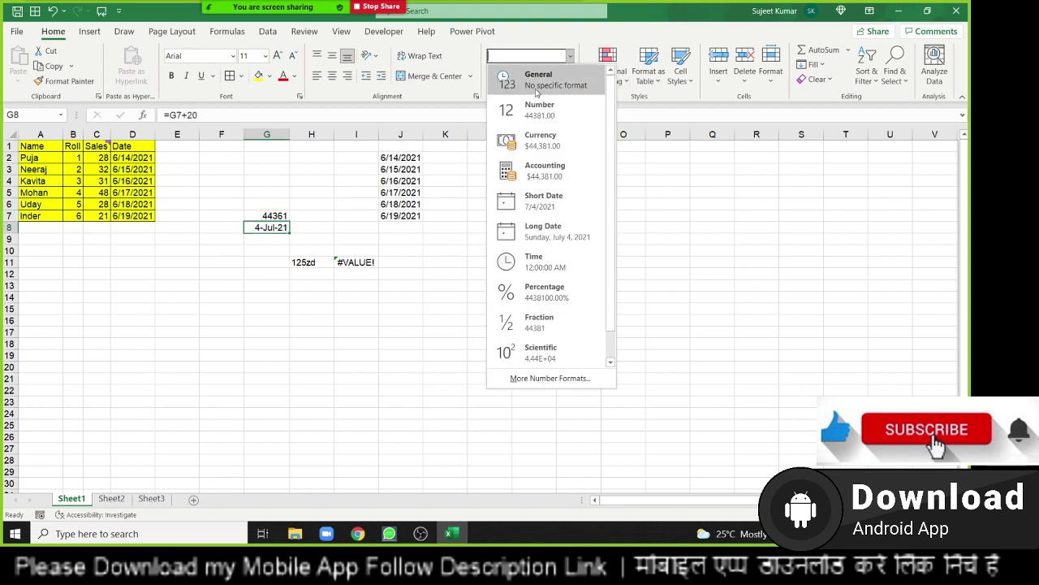
click(536, 91)
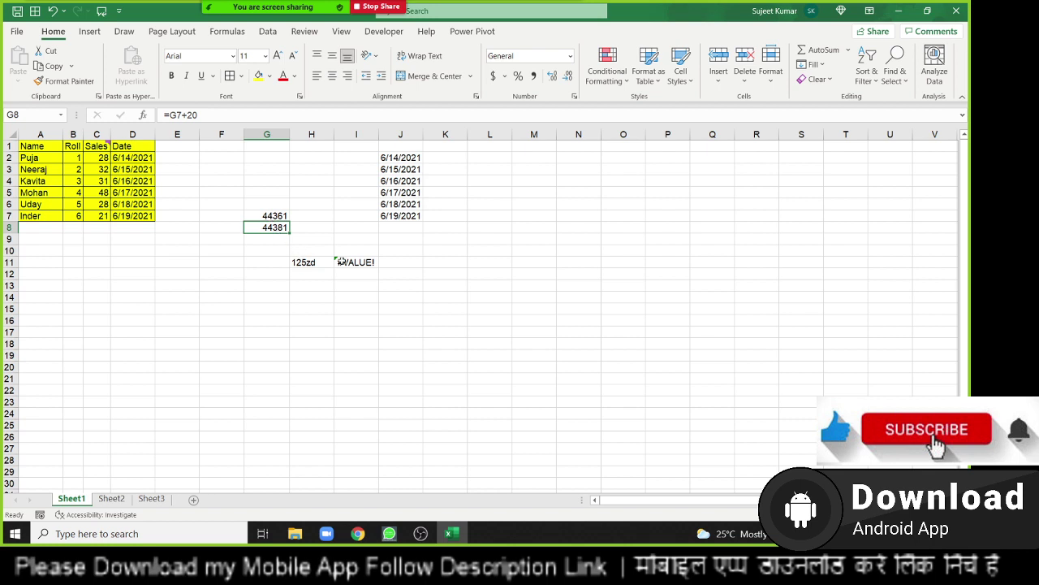
mouse_move(403, 285)
mouse_down()
mouse_move(256, 208)
mouse_move(270, 154)
mouse_up()
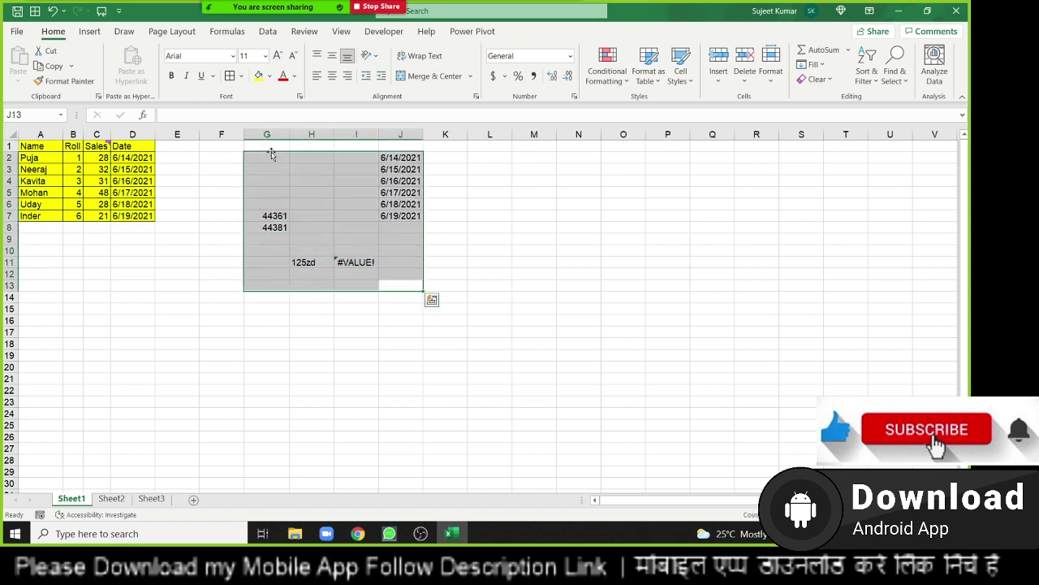
Clear the scratch cells in G2:J13 and copy the Date column D1:D7.
key(Delete)
drag(130, 146, 142, 211)
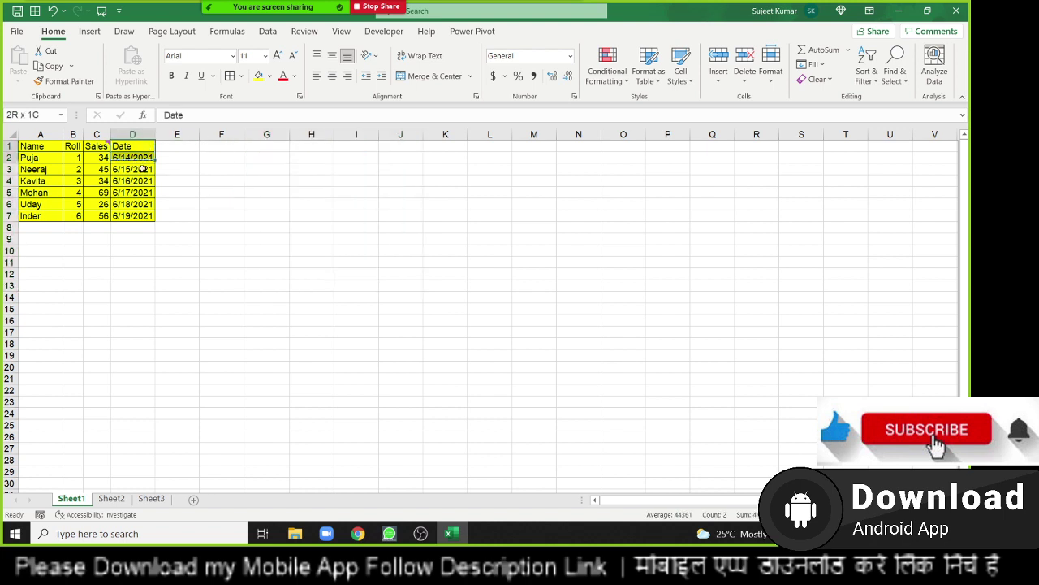
key(ctrl+c)
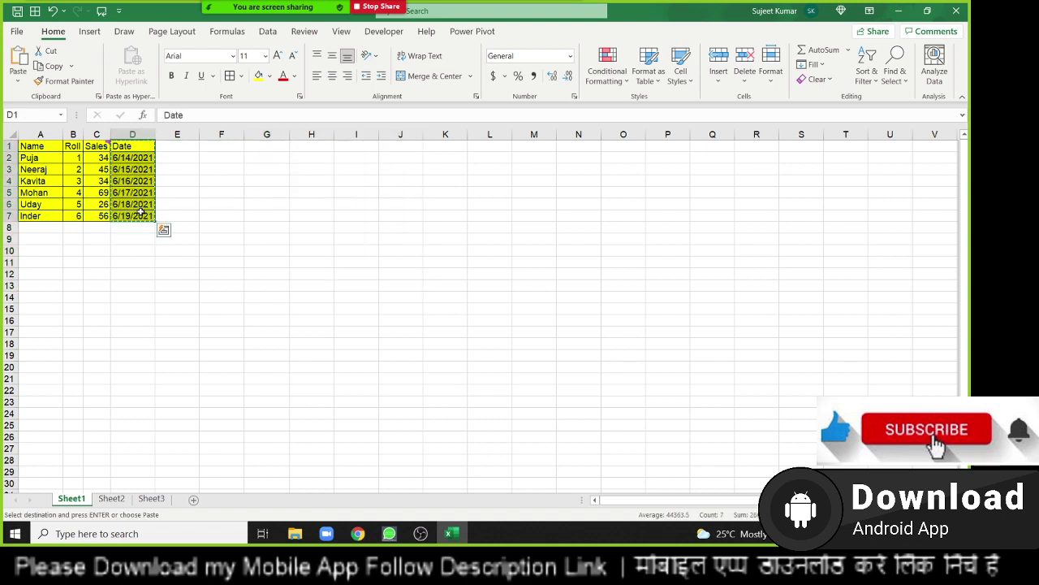
Paste the copied dates into I1 as values and number formats.
right_click(370, 145)
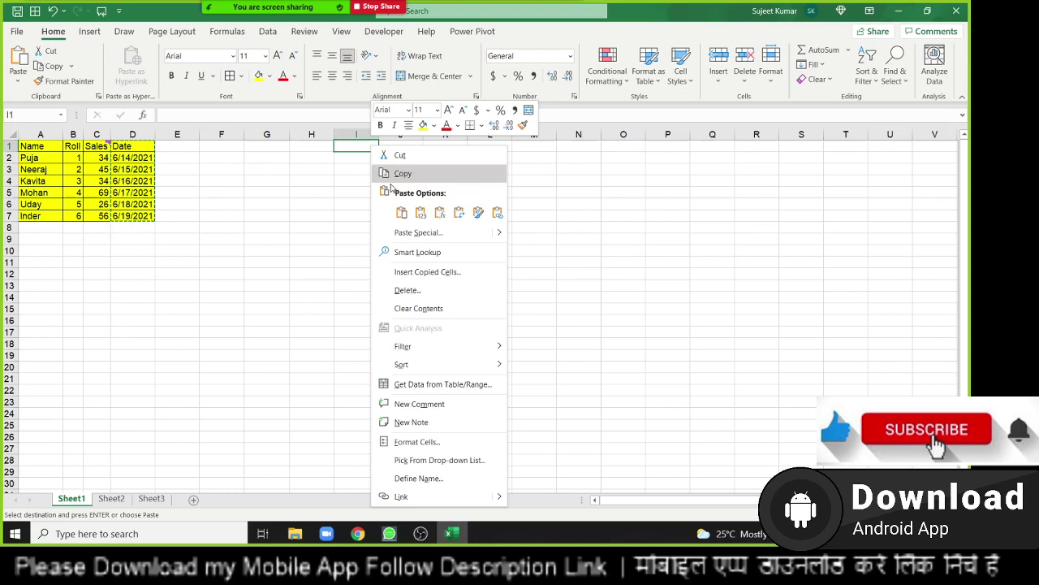
click(412, 233)
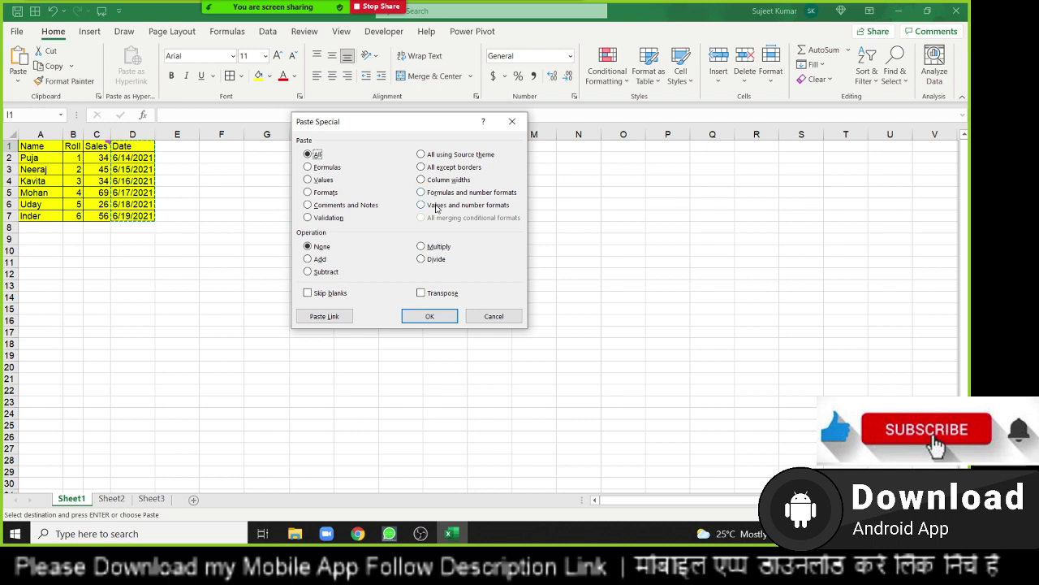
click(436, 208)
click(441, 319)
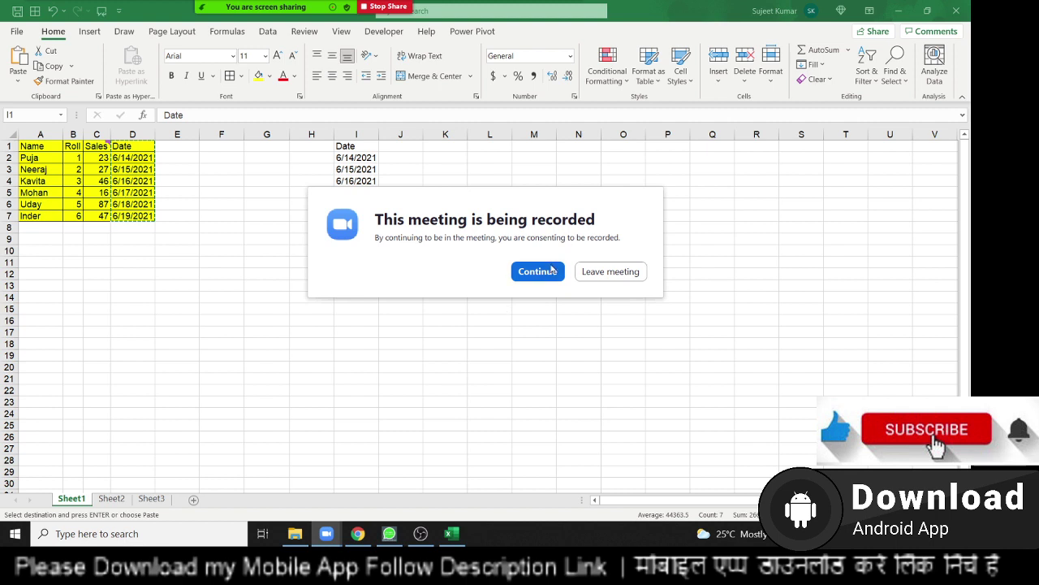
click(544, 271)
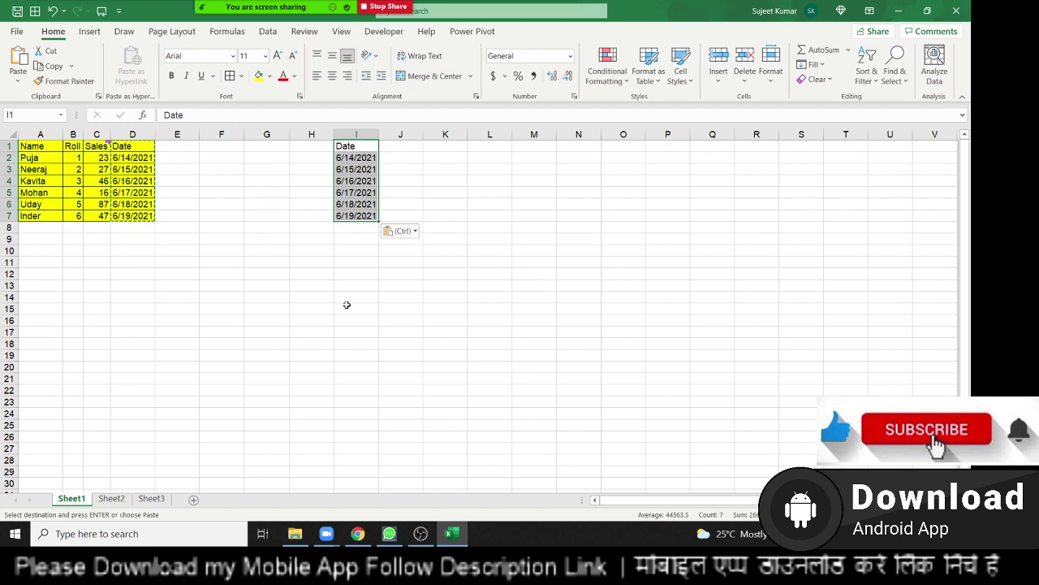
key(Escape)
scroll(300, 345, down, 2)
On Sheet2, enter 20 in E4 and 30 in G4.
click(111, 498)
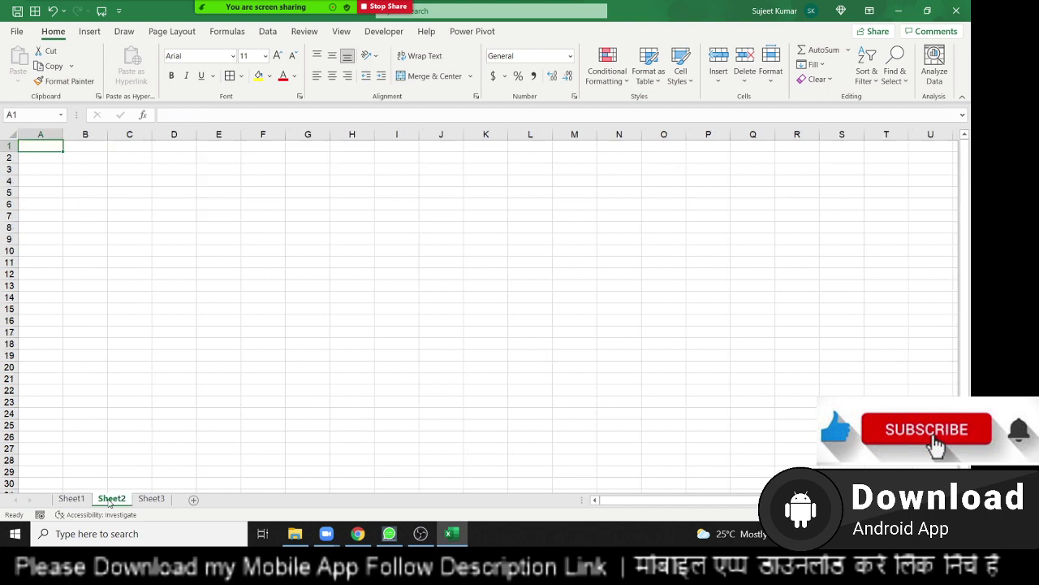
click(210, 183)
text(2)
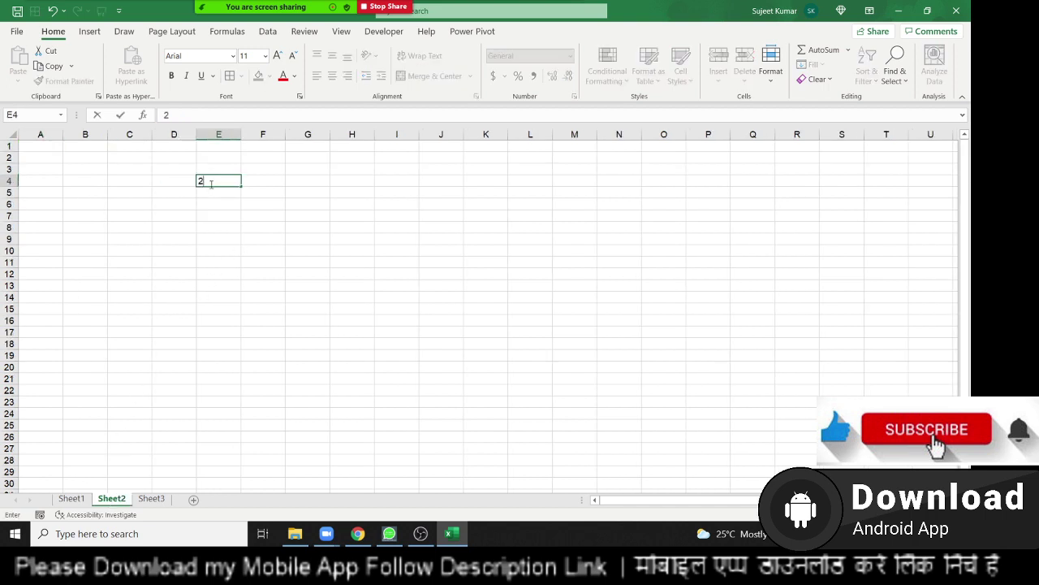
text(0)
key(Return)
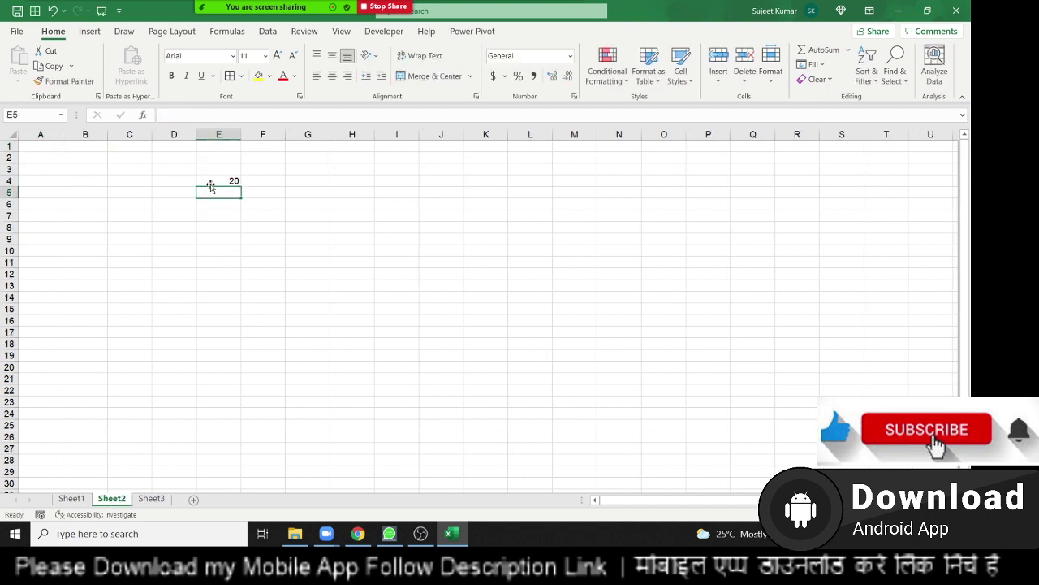
text(30)
key(Return)
key(Up)
key(Up)
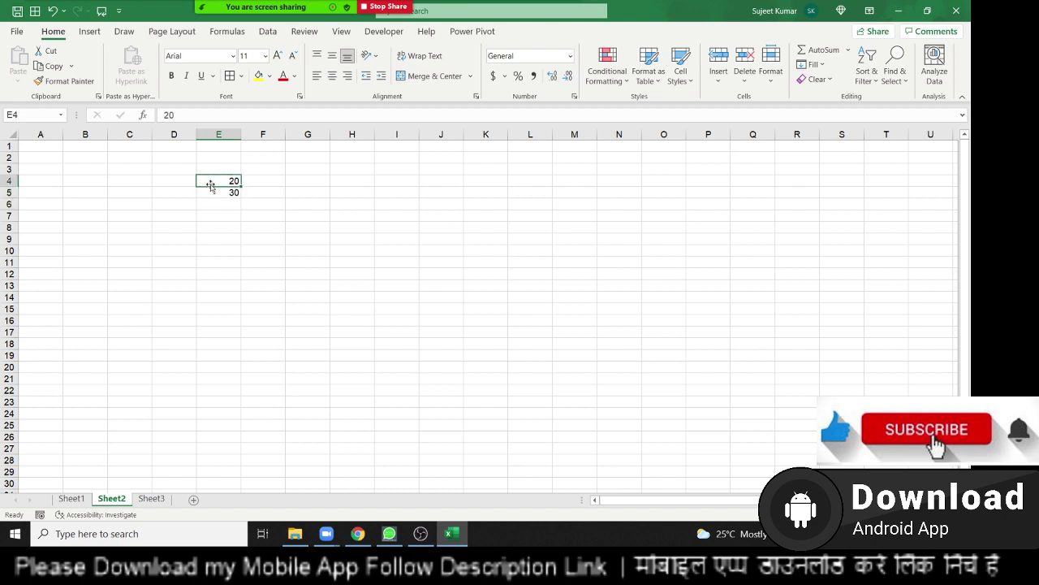
key(Down)
key(Delete)
key(Right)
key(Right)
key(Up)
text(3)
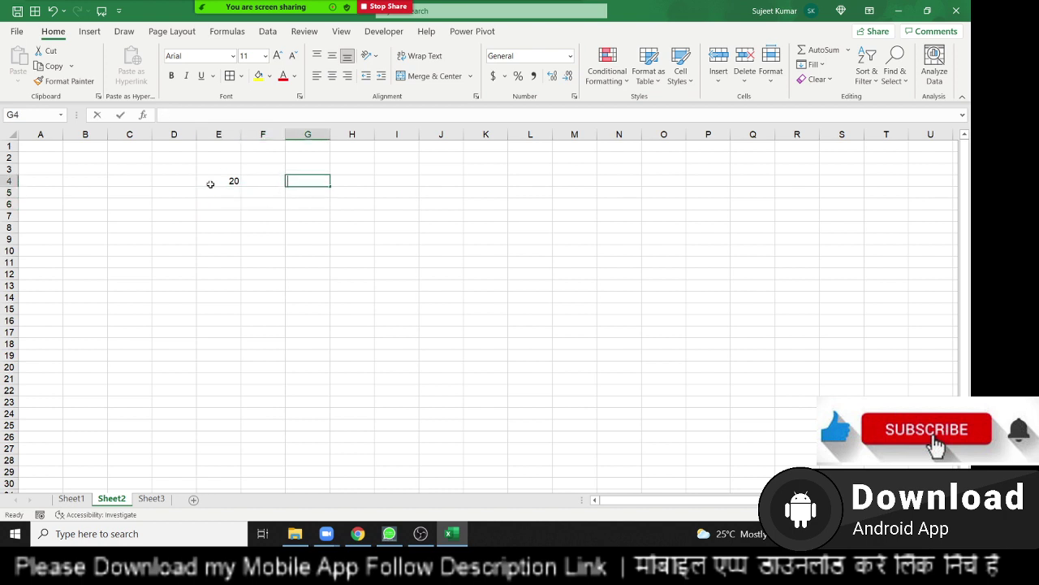
text(0)
key(Return)
Copy E4's 20 and paste it onto G4 with the Add operation.
key(Up)
key(Left)
key(Left)
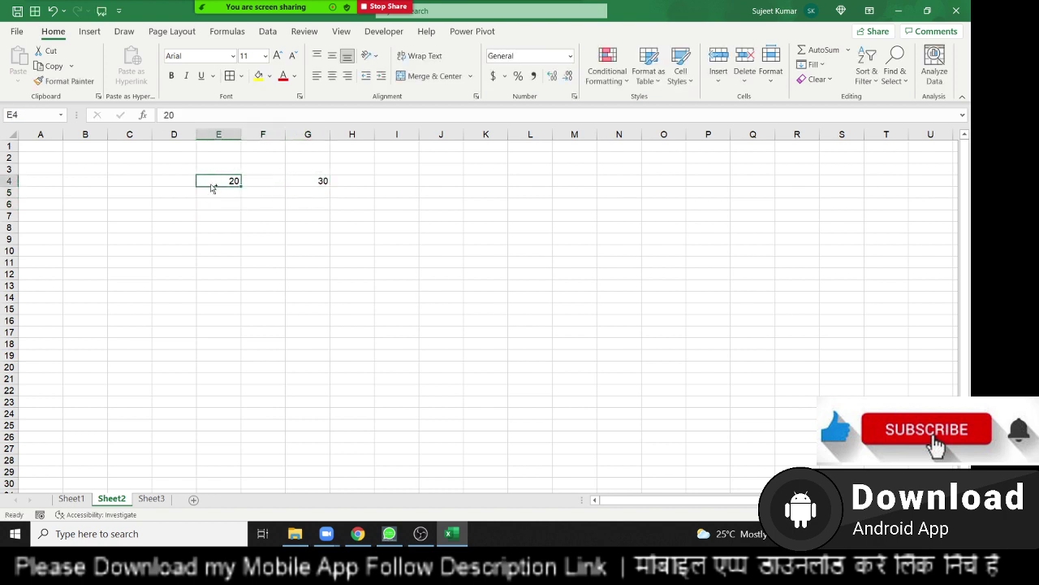
key(ctrl+c)
key(Right)
key(Right)
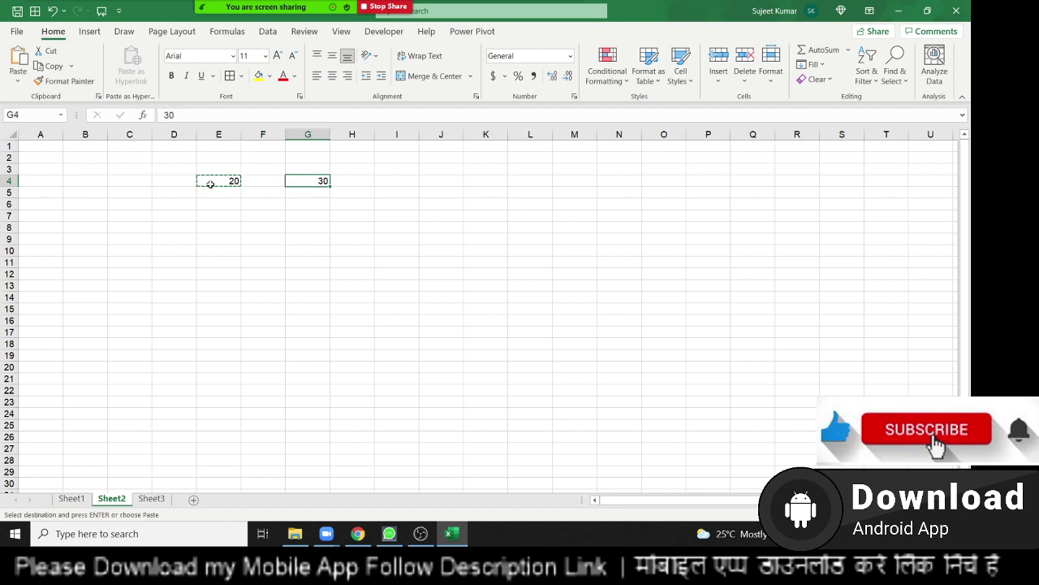
key(ctrl+v)
key(ctrl+z)
right_click(300, 179)
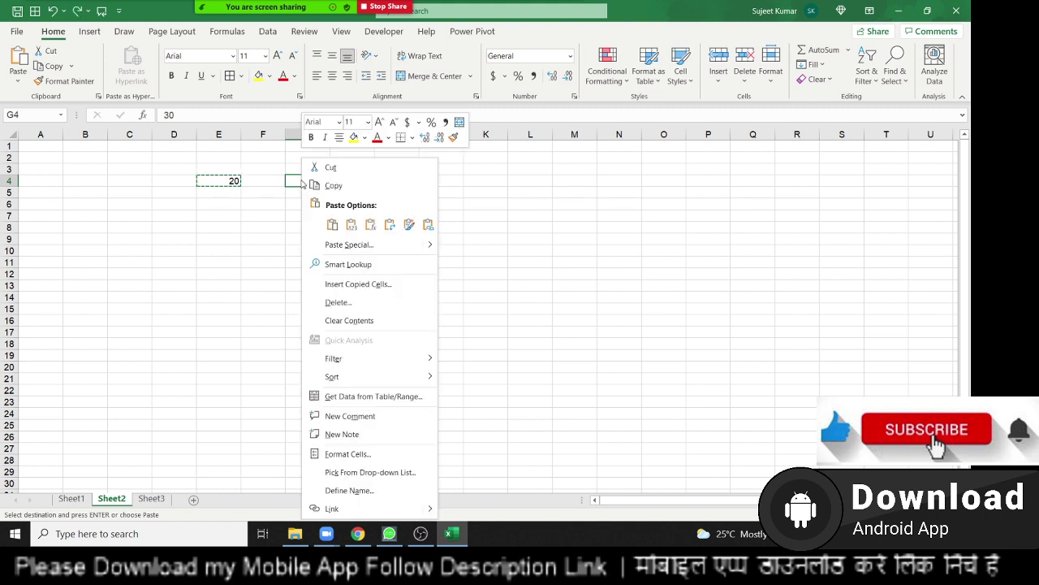
click(345, 246)
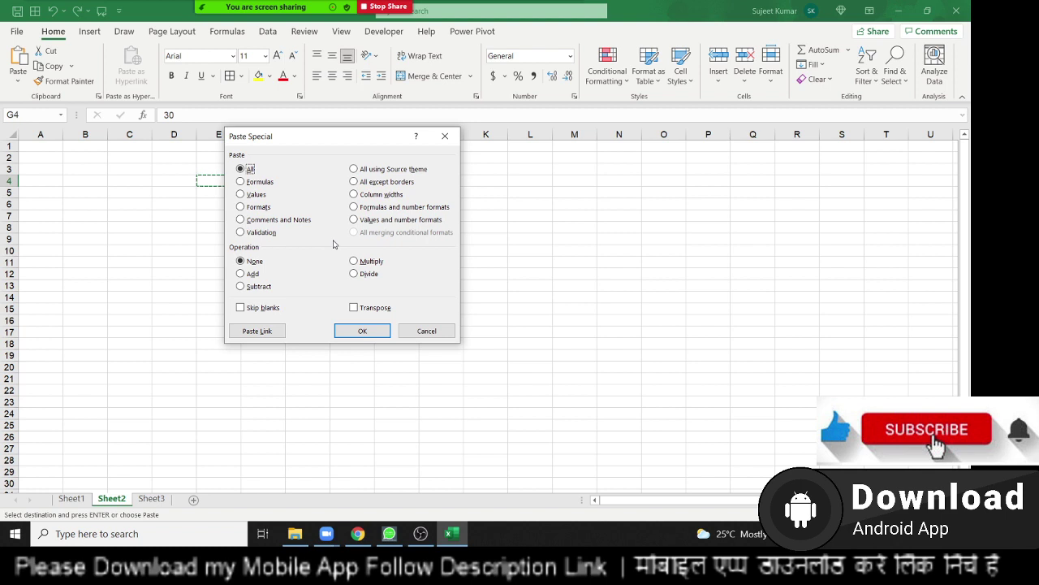
click(247, 276)
click(359, 329)
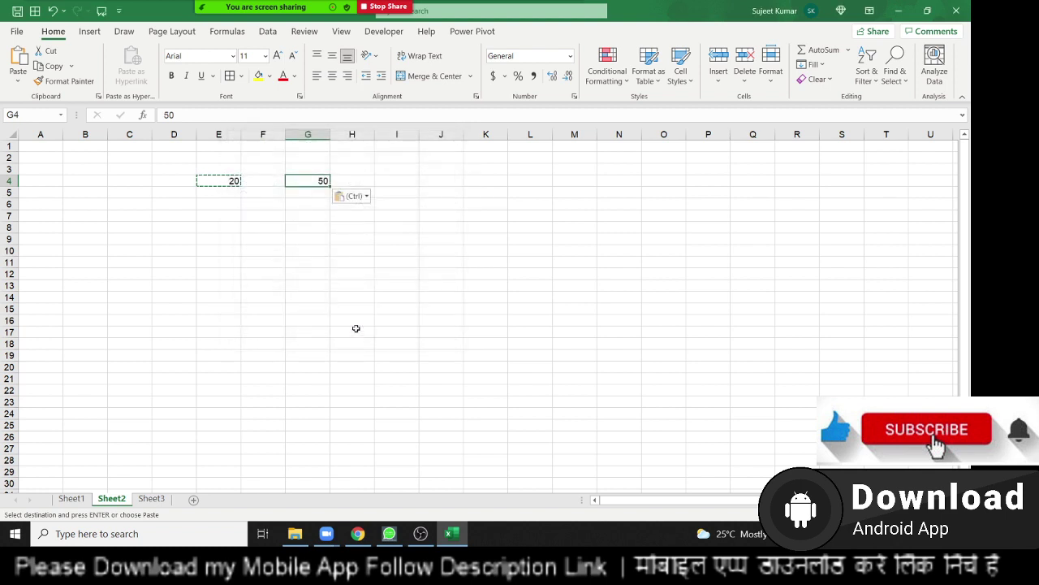